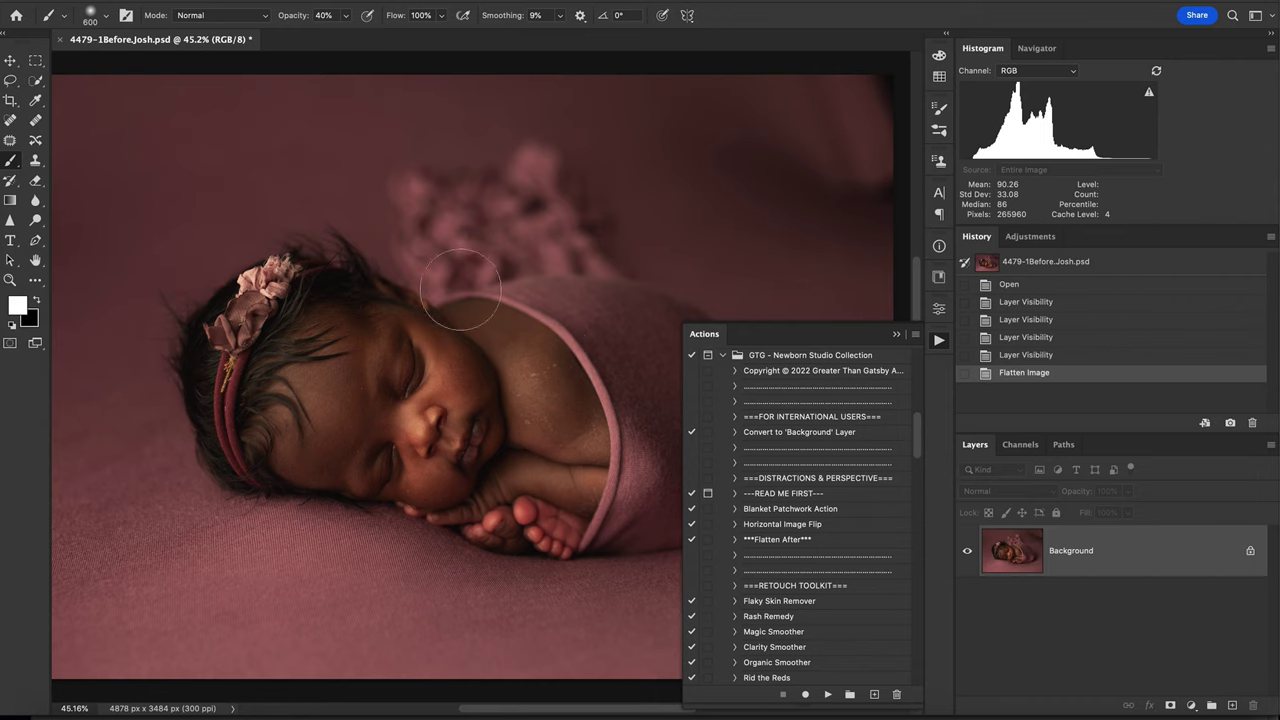
# Marquee-select the dark, uneven backdrop in the photo's upper-right corner, run the Blanket Patchwork Action on it, and deselect.
pyautogui.scroll(-3, 797, 543)
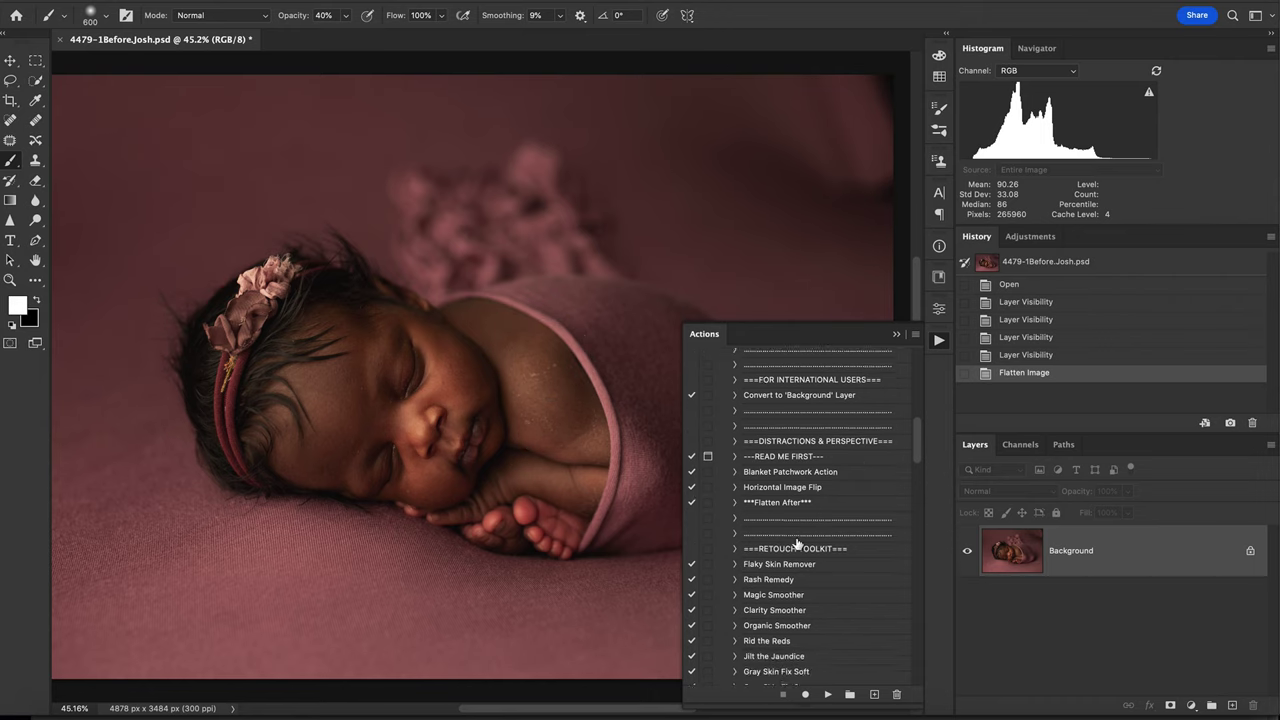
pyautogui.scroll(-1, 779, 543)
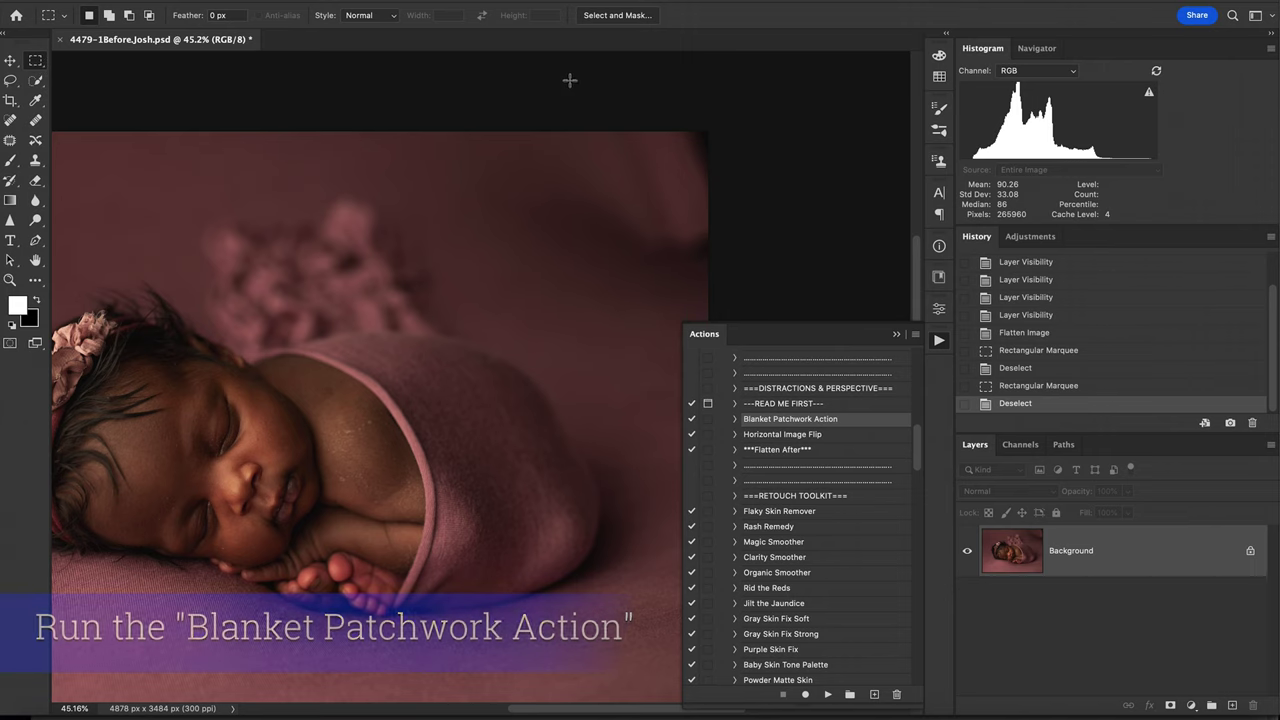
pyautogui.moveTo(457, 131); pyautogui.dragTo(765, 320)
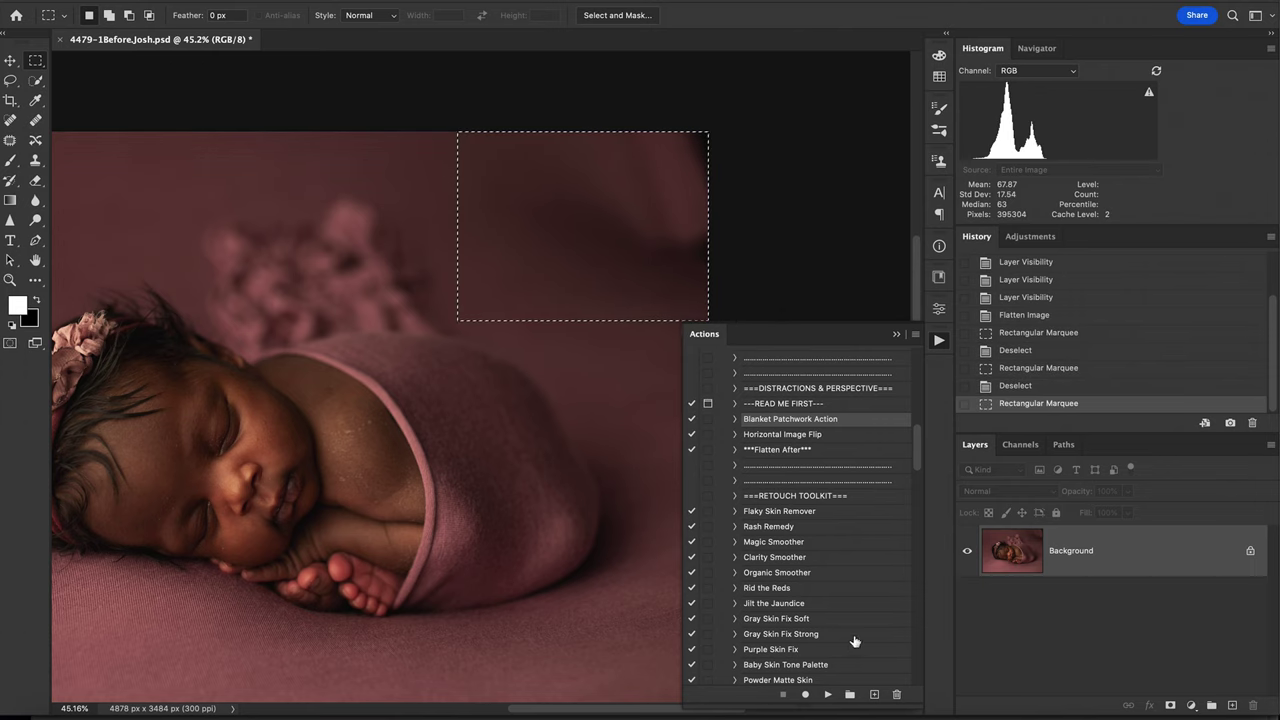
pyautogui.click(827, 695)
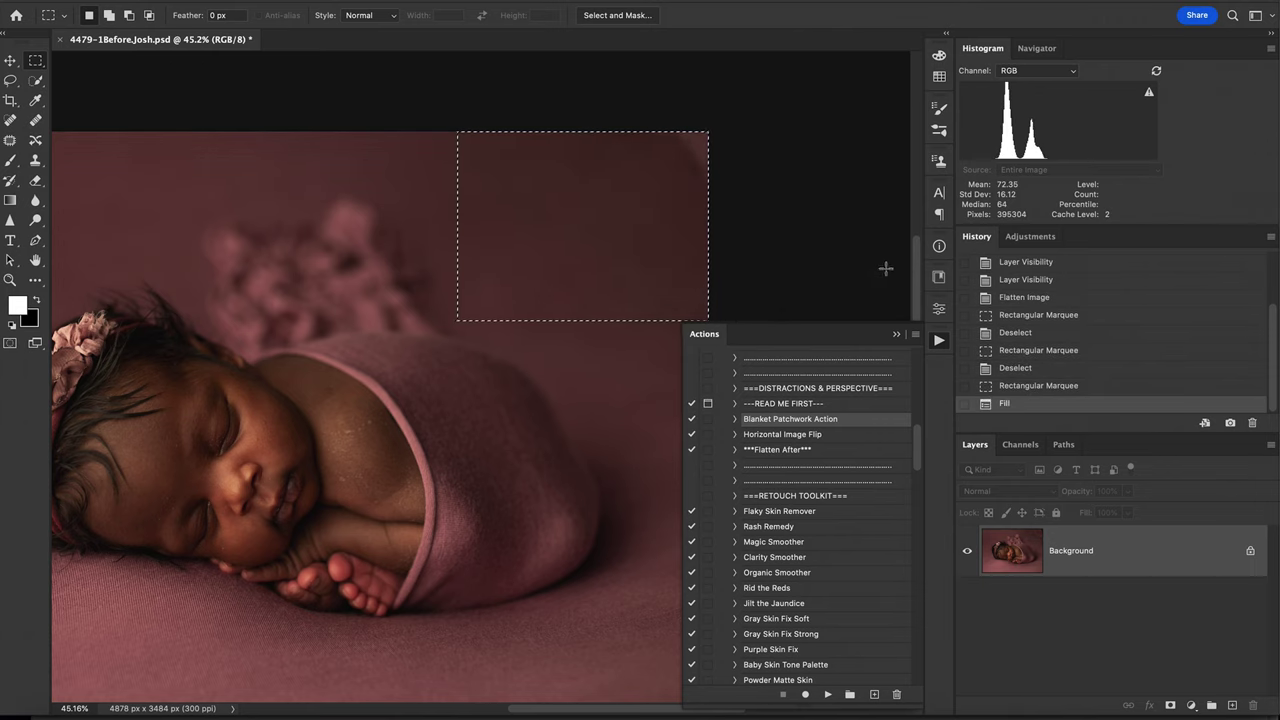
pyautogui.click(900, 336)
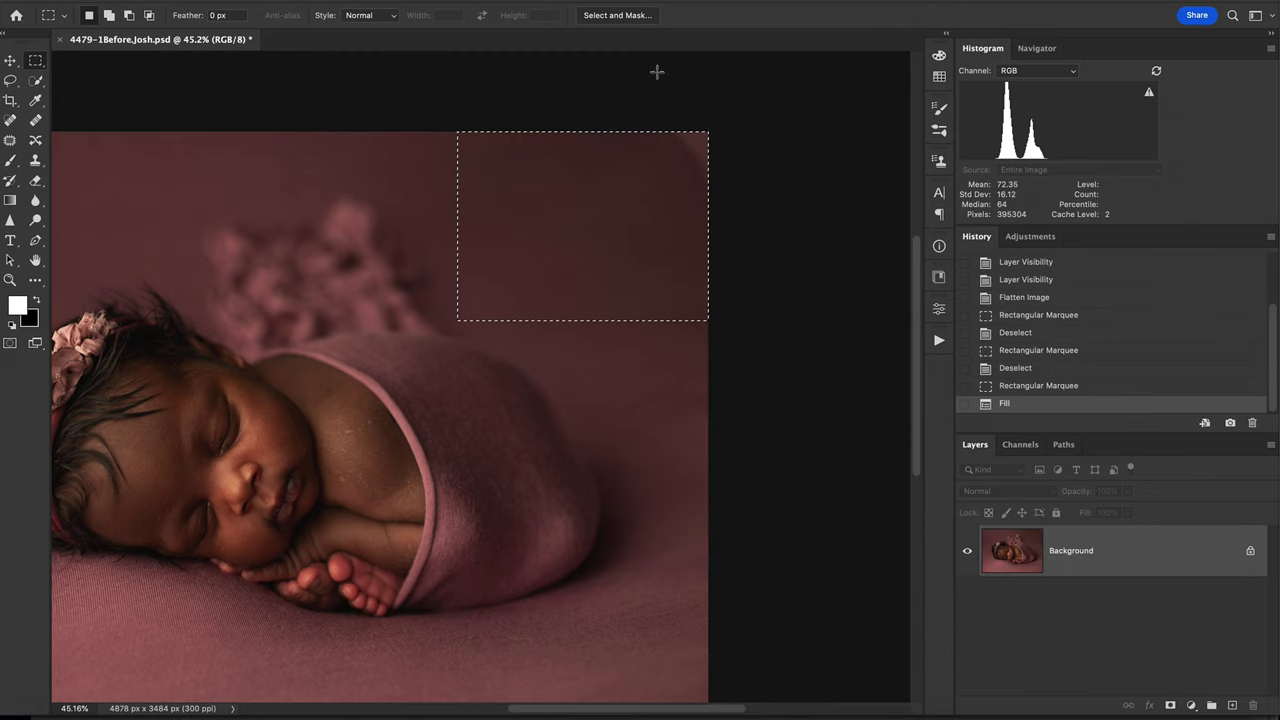
pyautogui.click(809, 170)
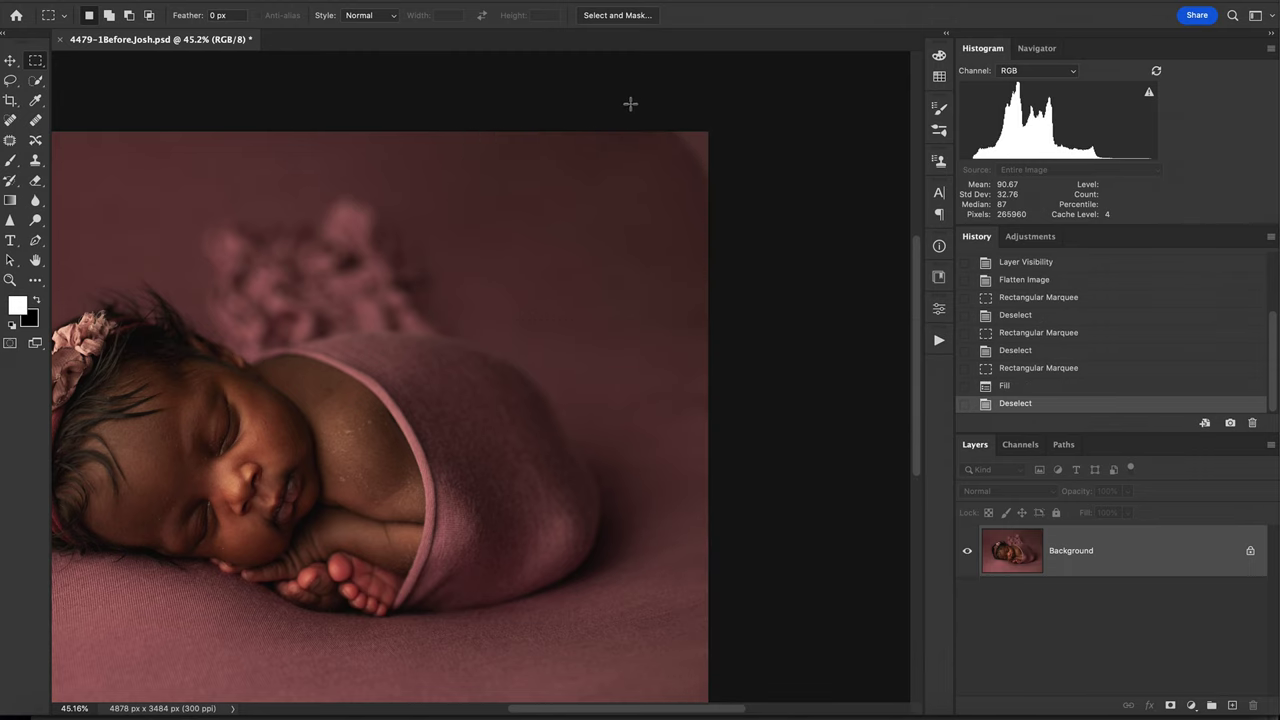
# Select the leftover patch in the extreme upper-right corner of the photo, run the Blanket Patchwork Action again, and deselect.
pyautogui.moveTo(606, 112); pyautogui.dragTo(773, 181)
pyautogui.click(773, 181)
pyautogui.moveTo(629, 86); pyautogui.dragTo(745, 207)
pyautogui.click(938, 341)
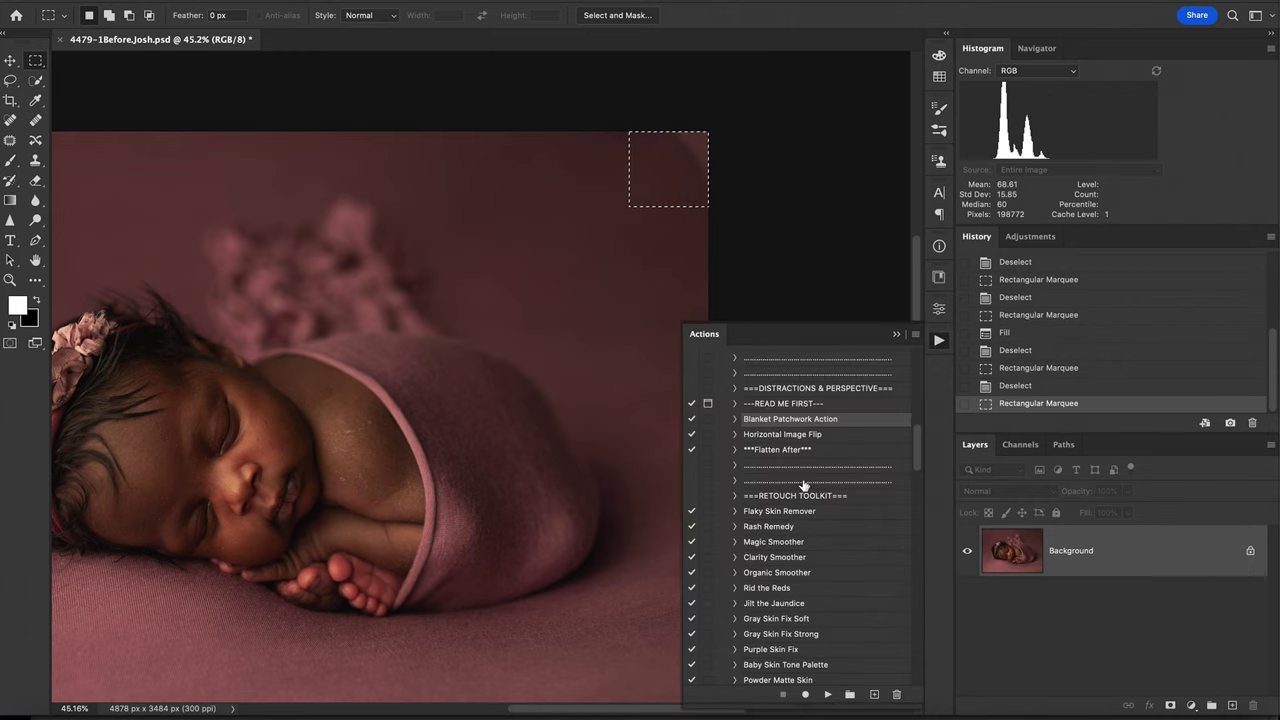
pyautogui.click(827, 694)
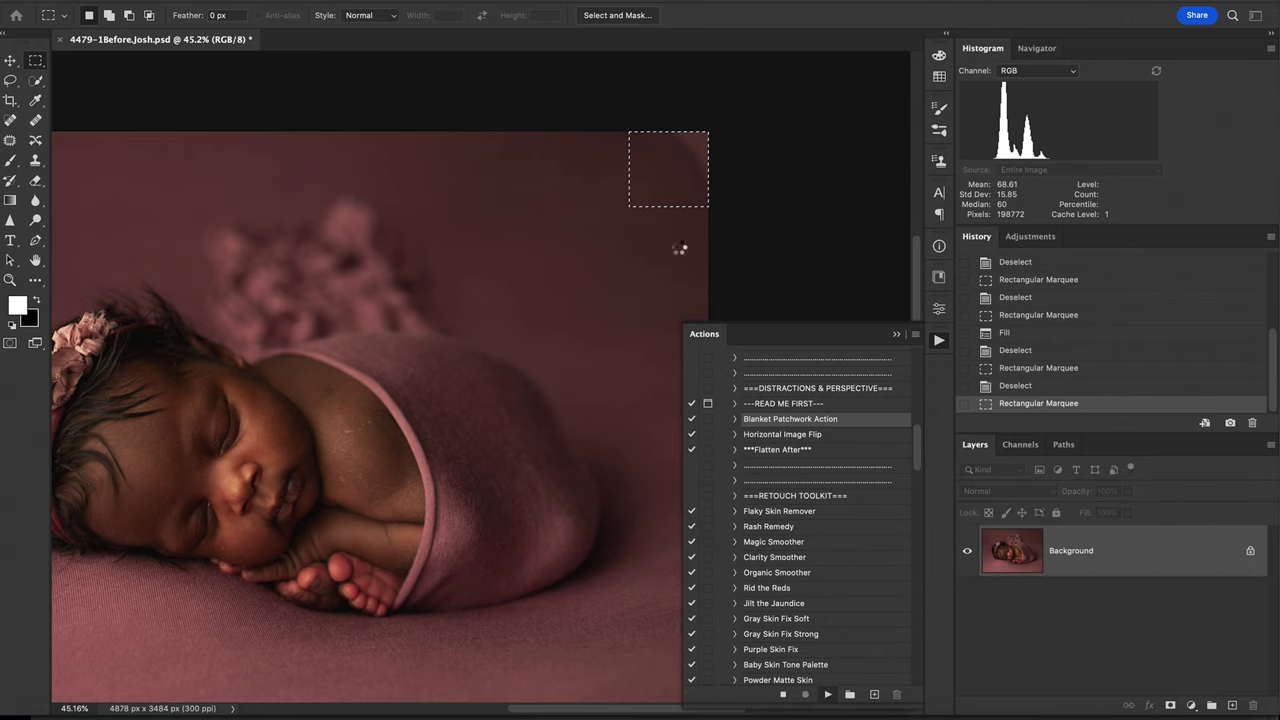
pyautogui.click(897, 334)
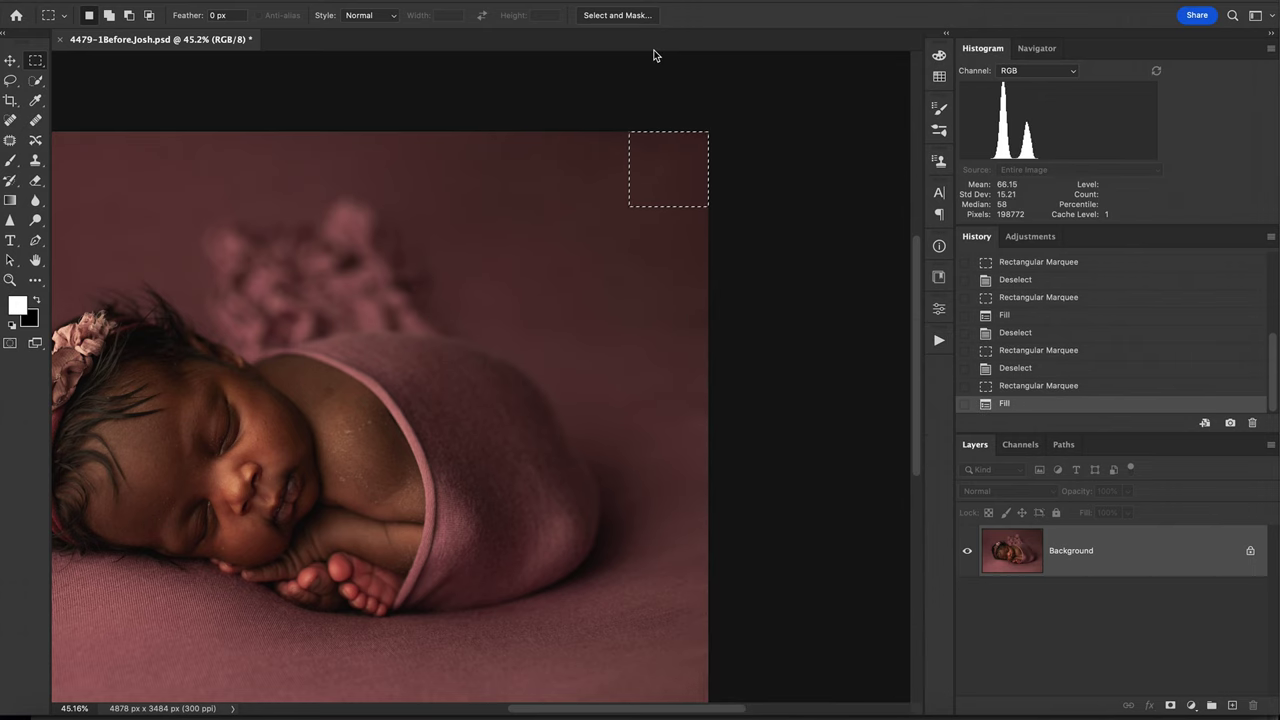
pyautogui.hotkey('ctrl', '0')
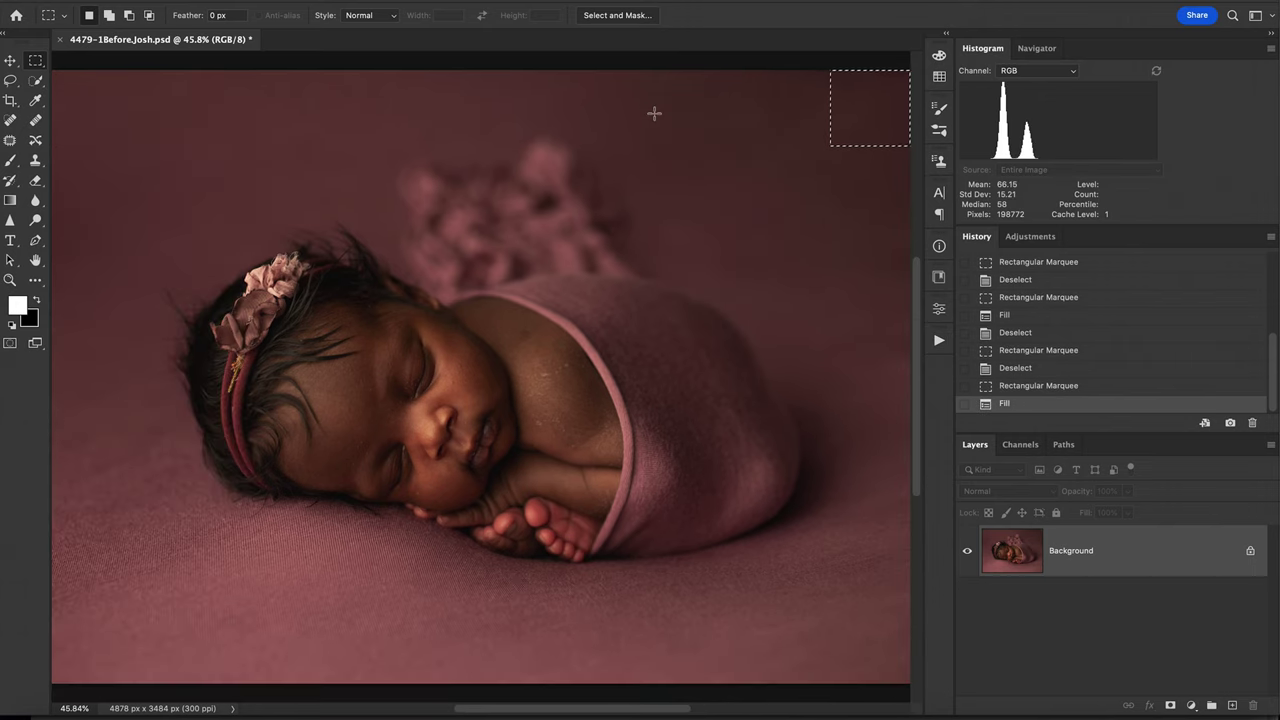
pyautogui.hotkey('ctrl', 'd')
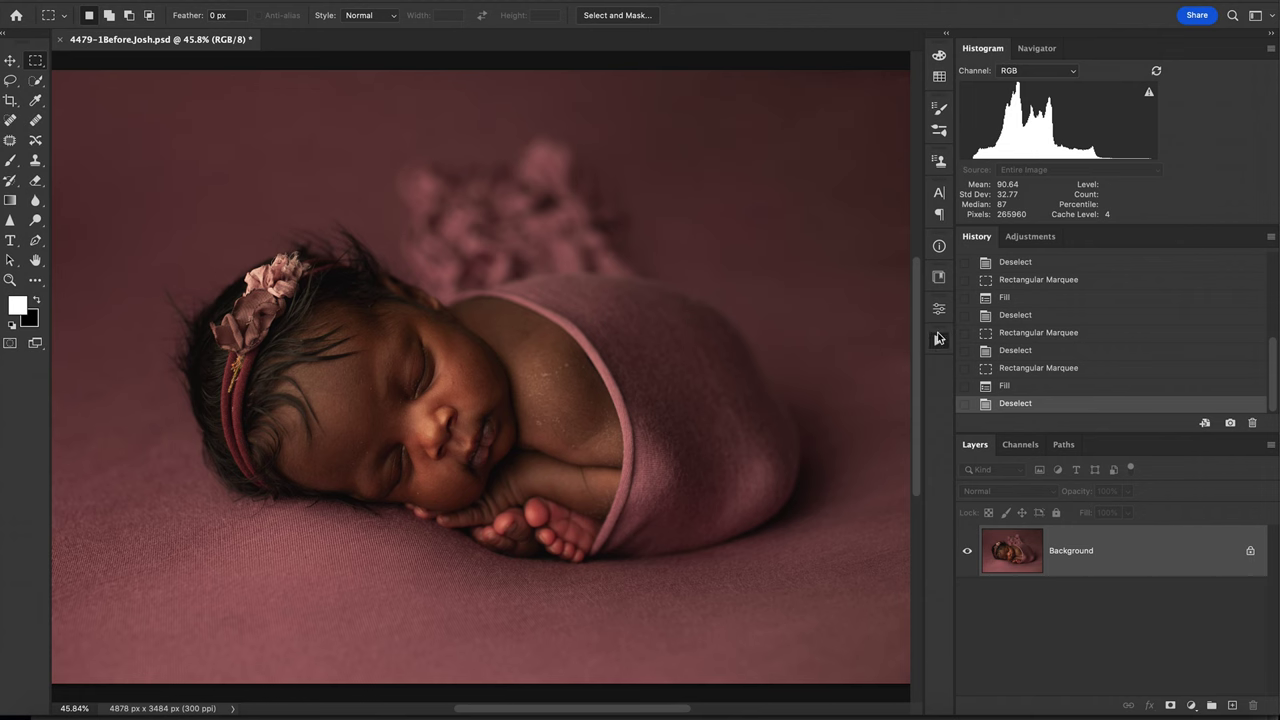
# Run the Flaky Skin Remover action and make a short Spot Healing Brush stroke on the flaky skin above the baby's eye.
pyautogui.click(938, 338)
pyautogui.click(829, 694)
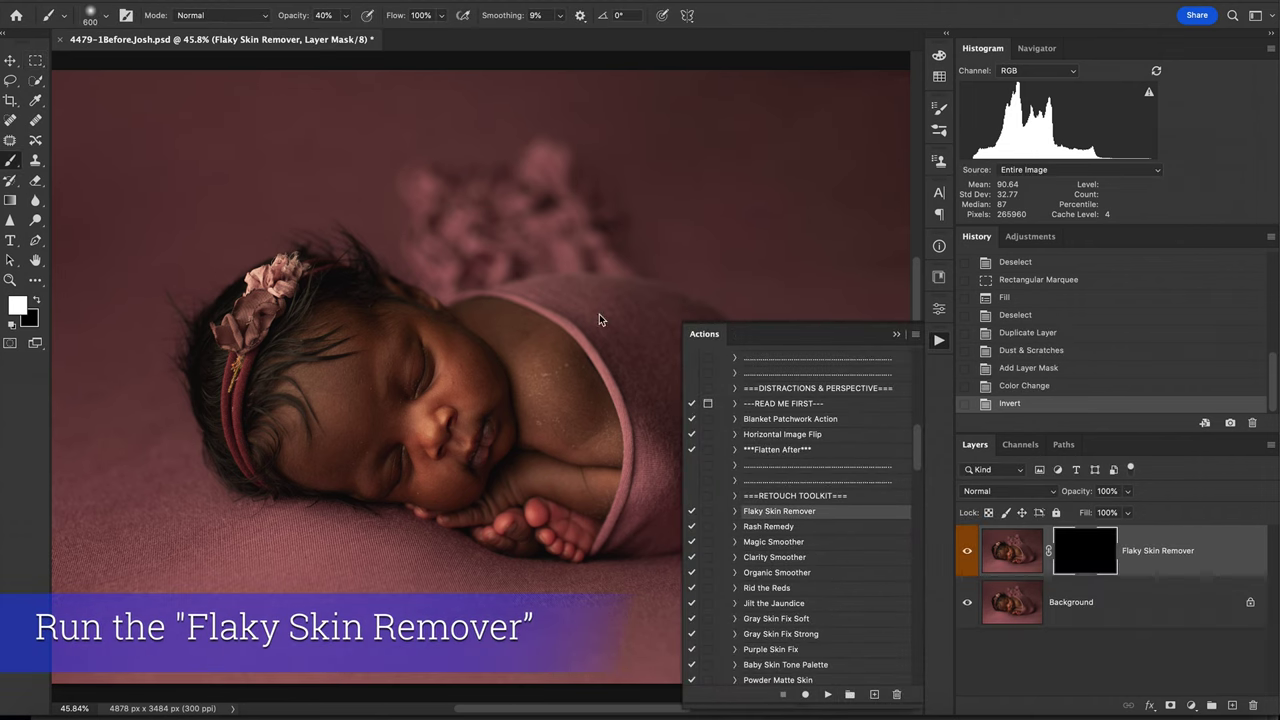
pyautogui.press('super+plus')
pyautogui.press('super+plus')
pyautogui.press('super+plus')
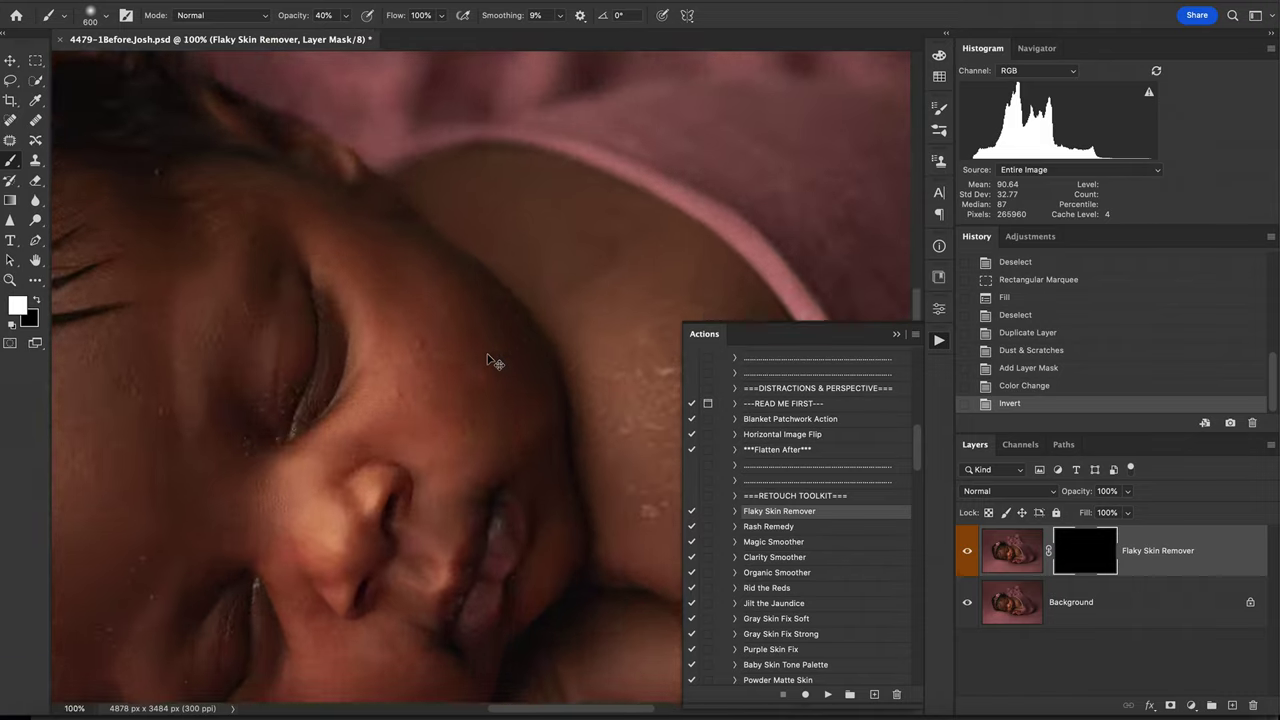
pyautogui.moveTo(235, 375); pyautogui.dragTo(448, 315)
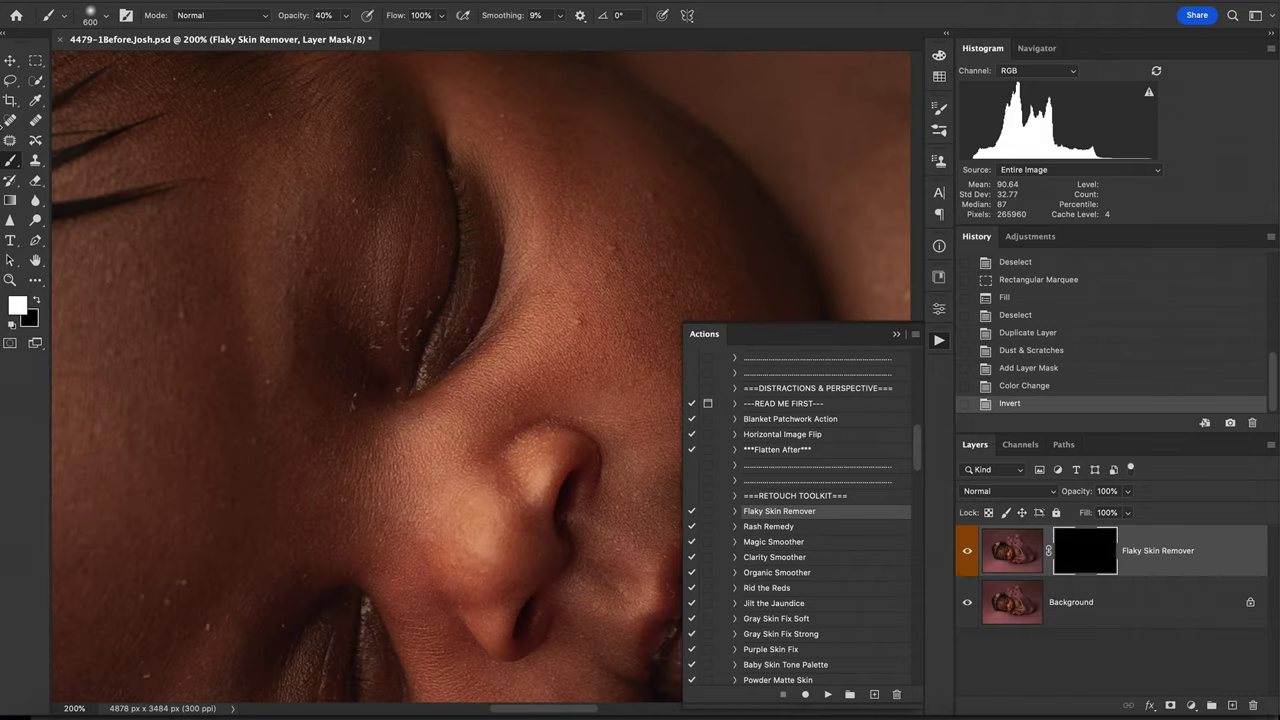
pyautogui.press('j')
pyautogui.moveTo(228, 348); pyautogui.dragTo(268, 384)
# Switch to the Brush tool, set its opacity to 100%, and reduce the brush size to 40 px.
pyautogui.click(11, 161)
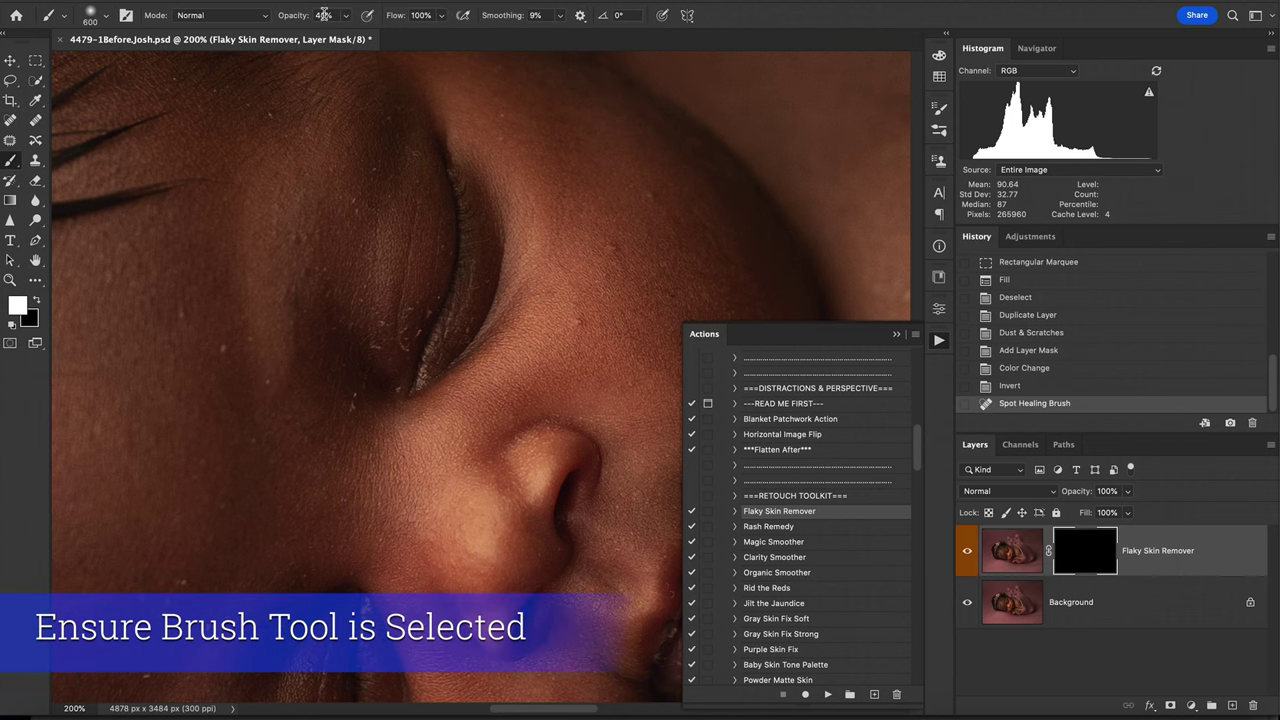
pyautogui.press('0')
pyautogui.press('[')
pyautogui.press('[')
pyautogui.press('[')
pyautogui.press('[')
pyautogui.press('[')
pyautogui.press('[')
pyautogui.press('[')
pyautogui.press('[')
pyautogui.press('[')
pyautogui.press('[')
pyautogui.press('[')
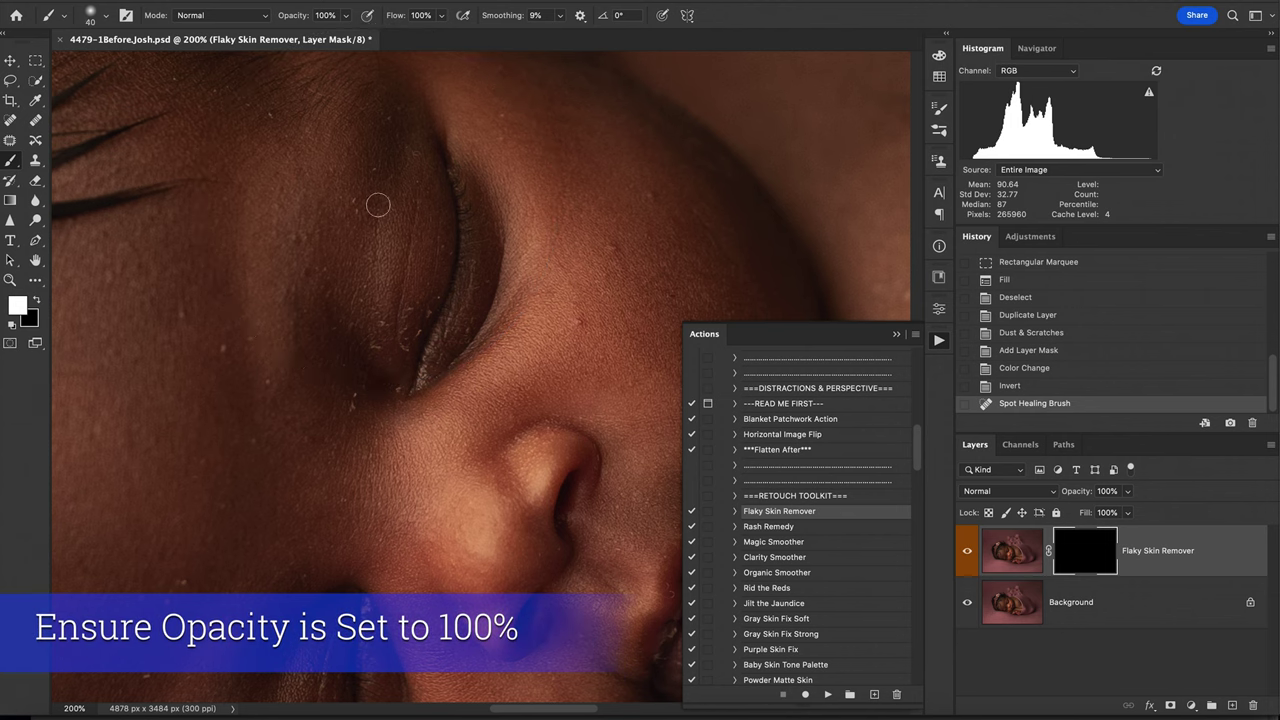
# Paint white on the Flaky Skin Remover mask over the flakes on the forehead, eyelid and cheek, using a 25 px brush.
pyautogui.moveTo(220, 348); pyautogui.dragTo(213, 372)
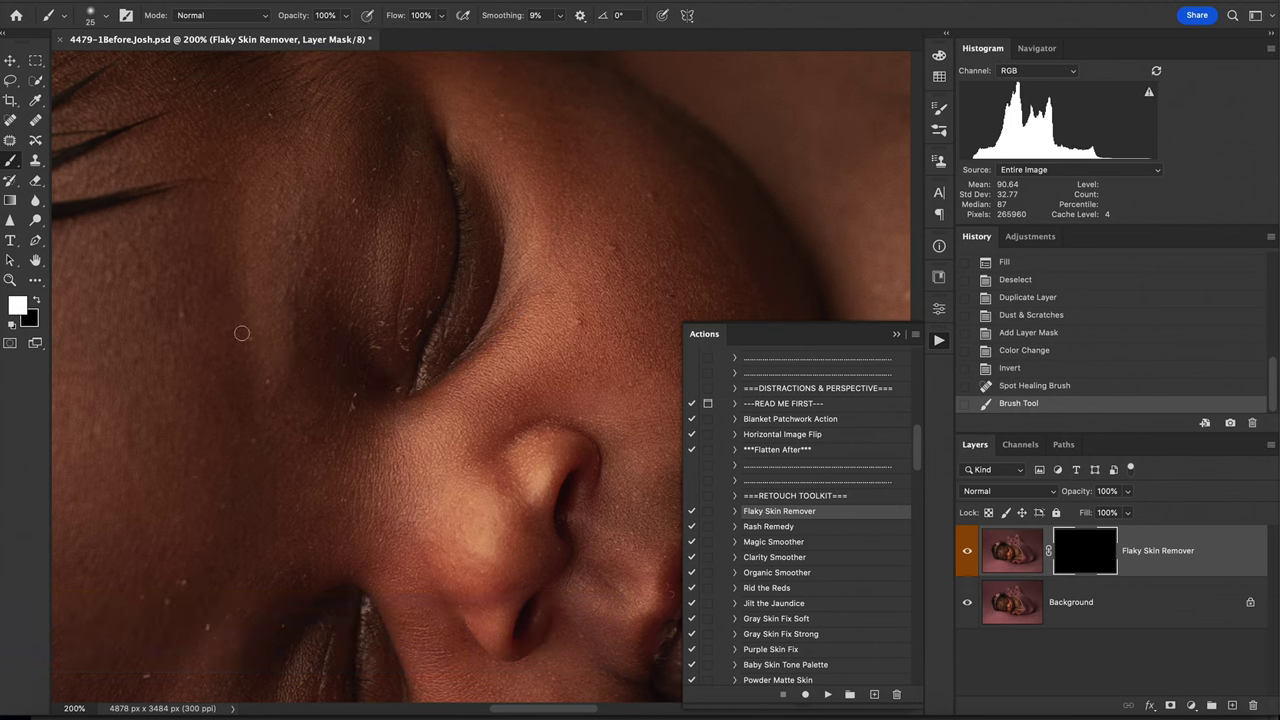
pyautogui.click(251, 346)
pyautogui.click(268, 366)
pyautogui.click(266, 406)
pyautogui.click(255, 440)
pyautogui.click(357, 392)
pyautogui.click(355, 395)
pyautogui.click(356, 389)
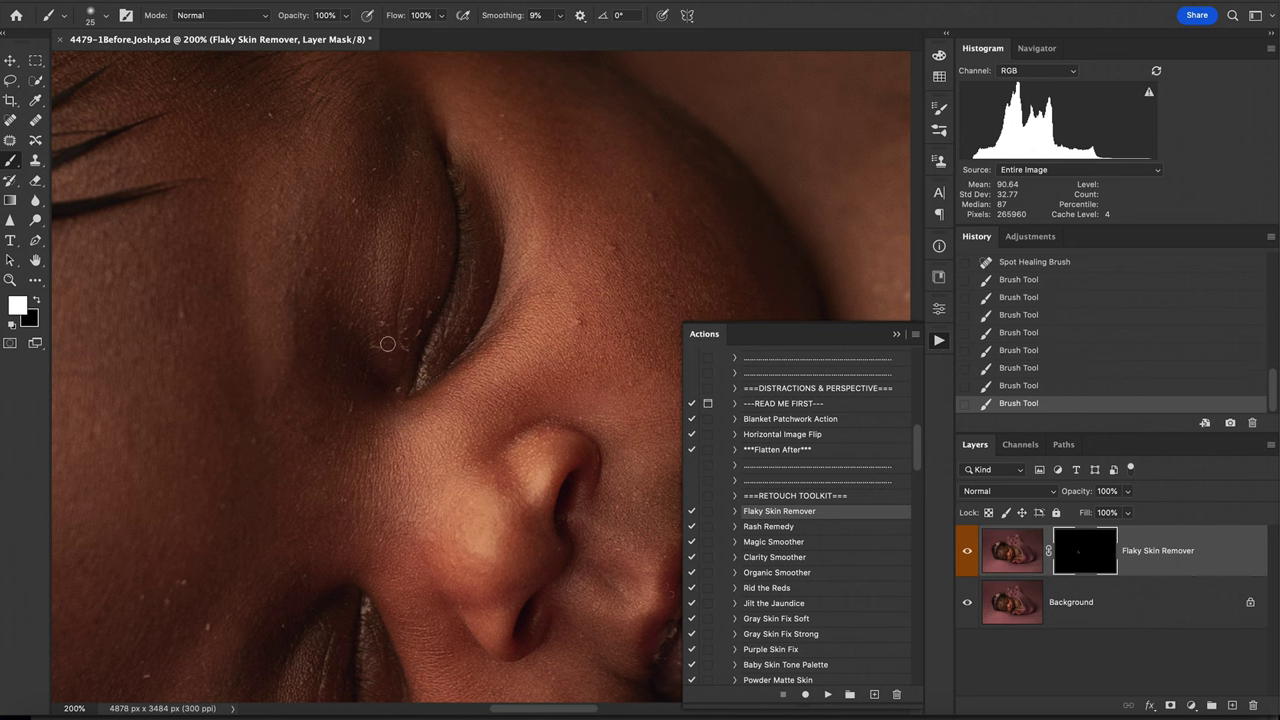
pyautogui.click(381, 351)
pyautogui.click(567, 347)
pyautogui.click(170, 598)
# Check the rest of the face and hairline for flakes, and flatten the image.
pyautogui.scroll(-5, 337, 546)
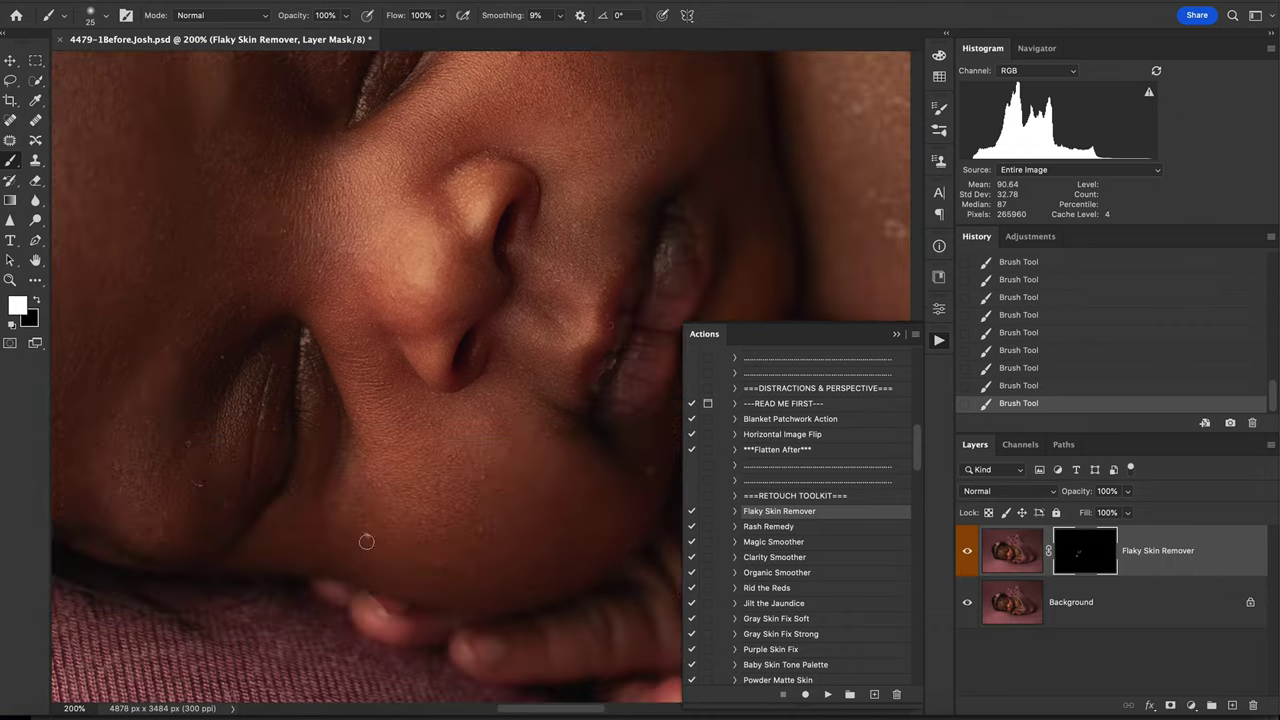
pyautogui.scroll(5, 233, 212)
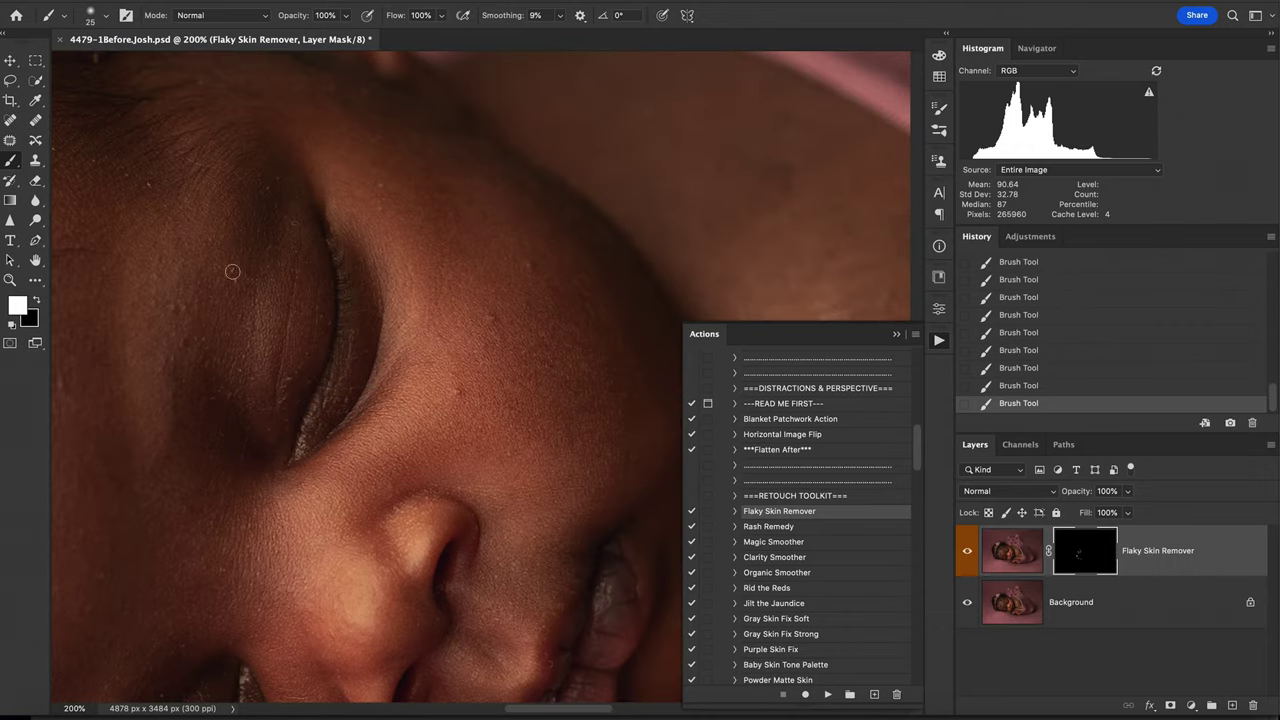
pyautogui.scroll(-3, 315, 364)
pyautogui.hscroll(-10, 203, 600)
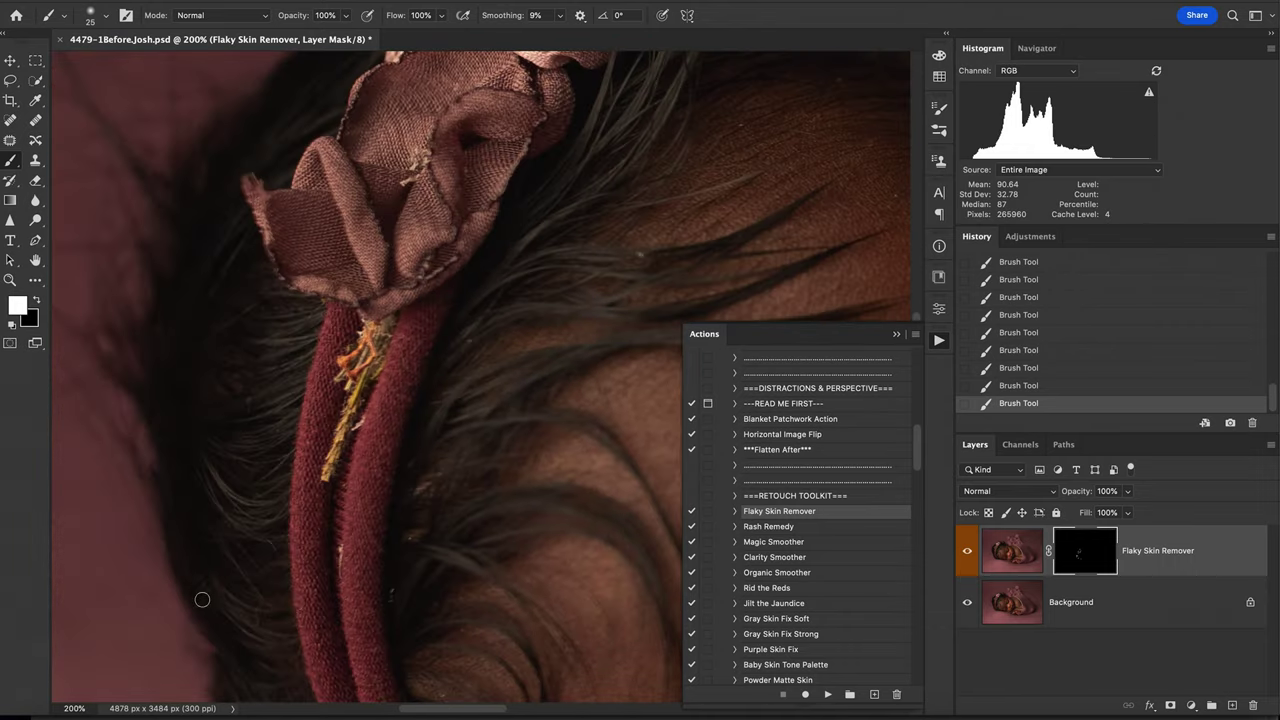
pyautogui.hscroll(5, 637, 254)
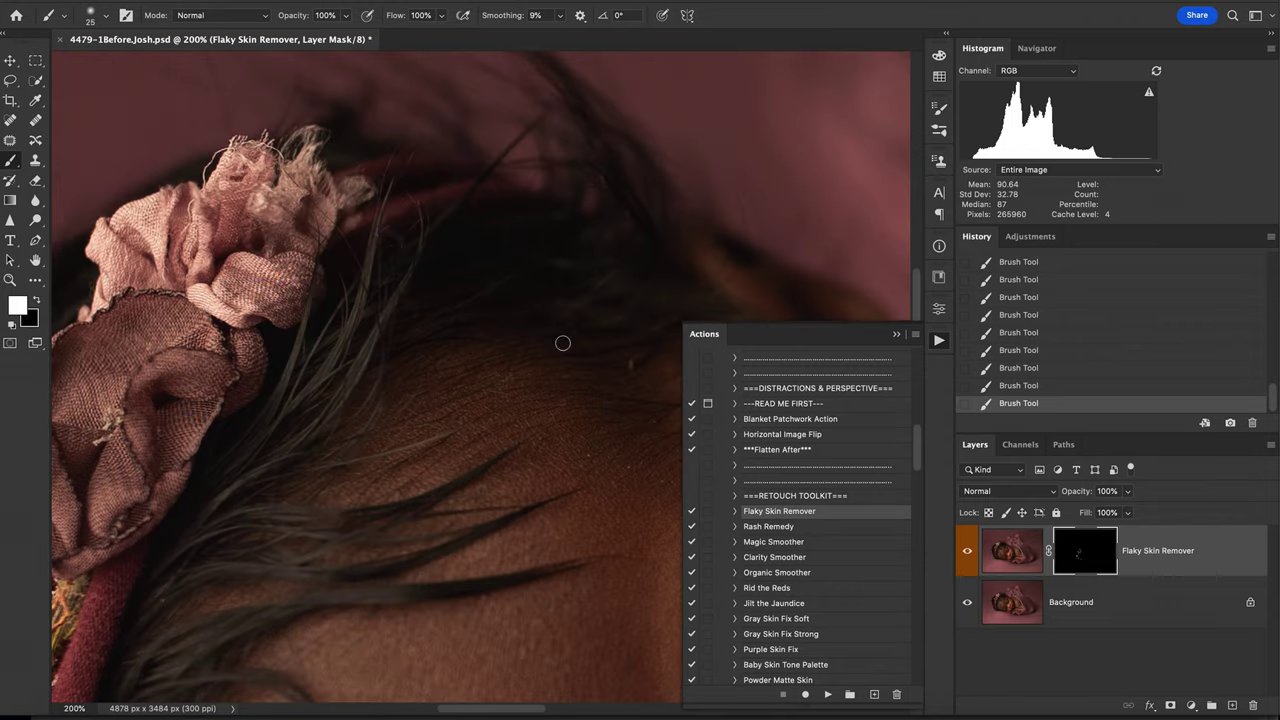
pyautogui.rightClick(1079, 605)
pyautogui.click(1112, 674)
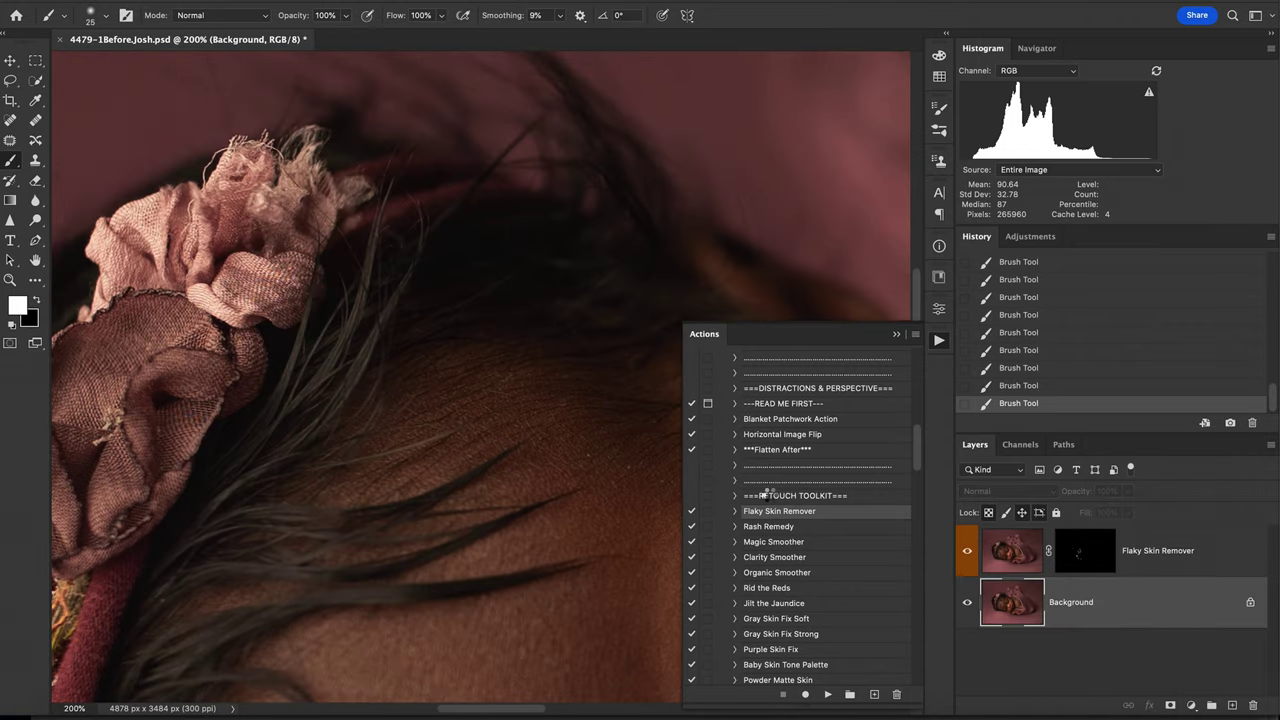
# Run the Amy's Quick Workflow action from the Retouch Toolkit group.
pyautogui.scroll(-2, 767, 493)
pyautogui.scroll(-4, 781, 536)
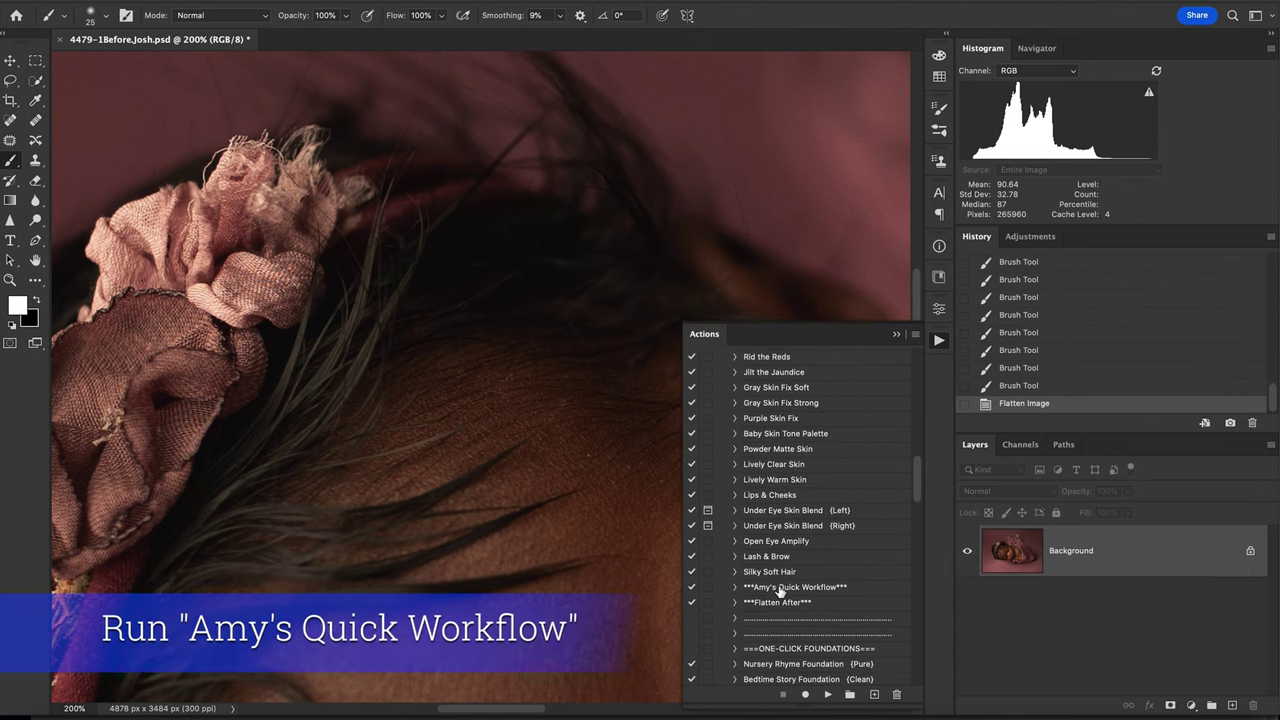
pyautogui.click(826, 588)
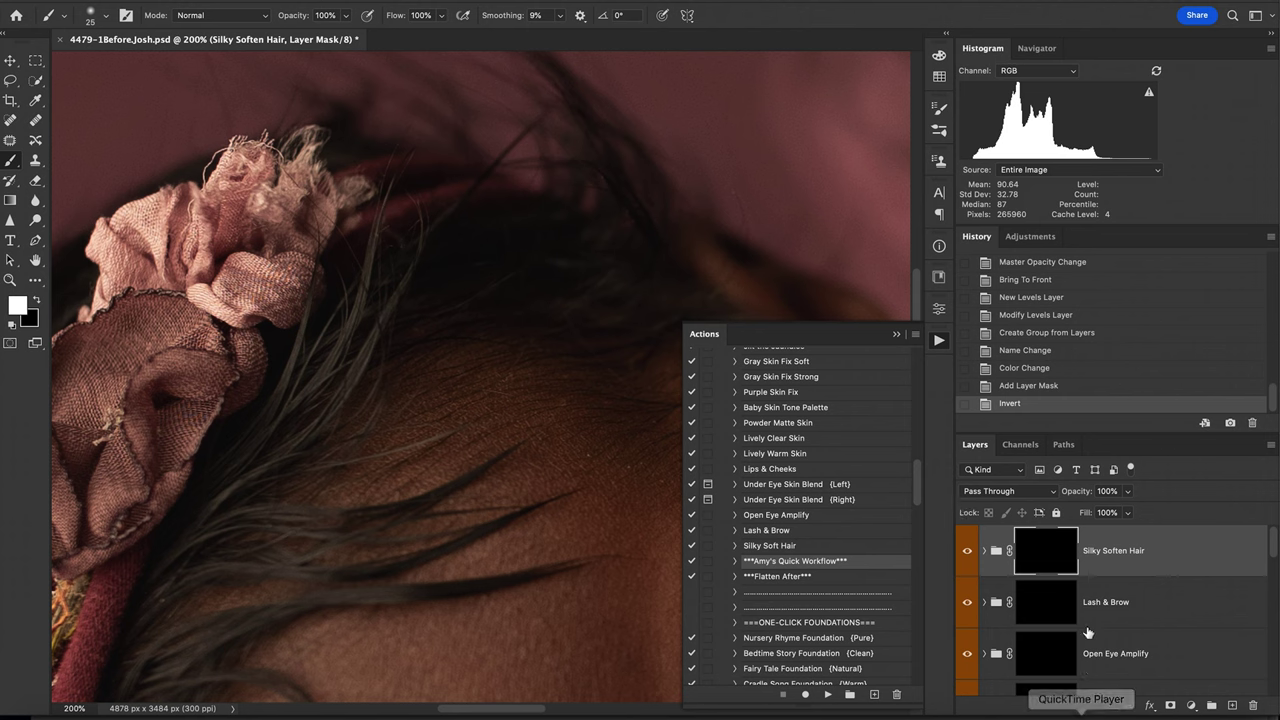
# Make the layer mask of the Gray Skin Fix Soft group active, without any additional vector mask.
pyautogui.scroll(1, 1083, 618)
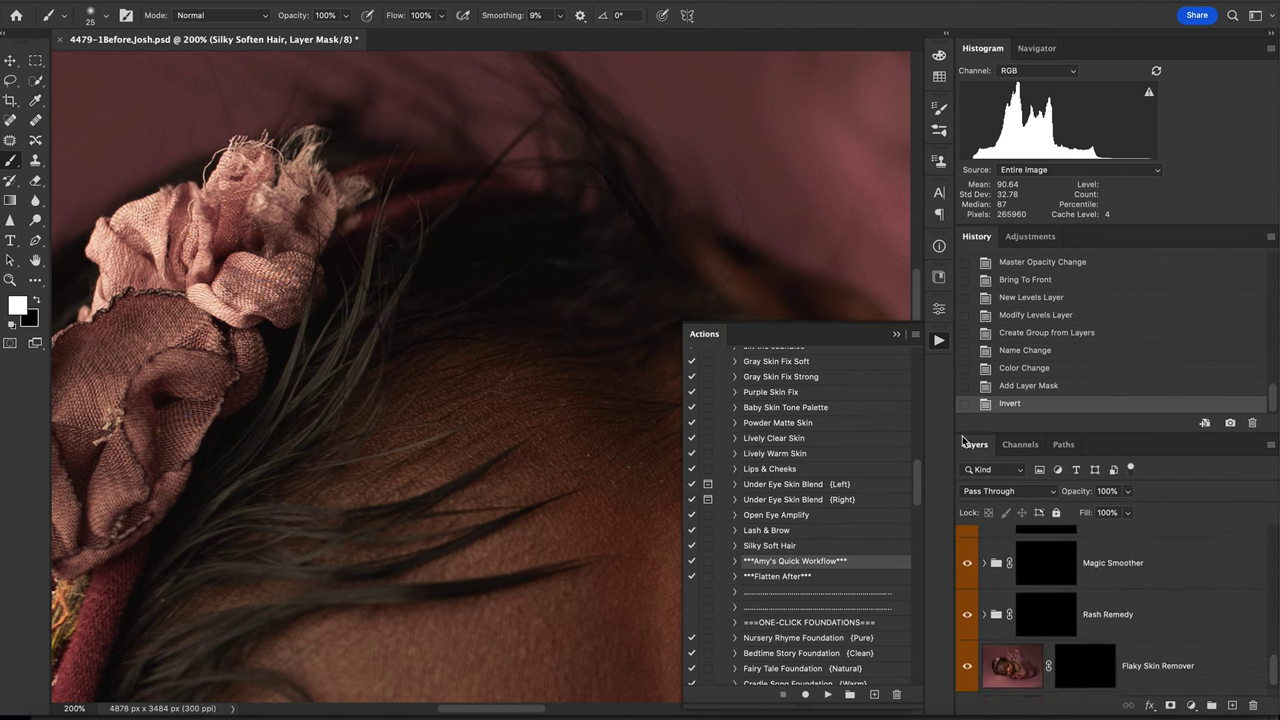
pyautogui.click(896, 334)
pyautogui.hotkey('ctrl', '-')
pyautogui.hotkey('ctrl', '-')
pyautogui.scroll(-1, 1110, 605)
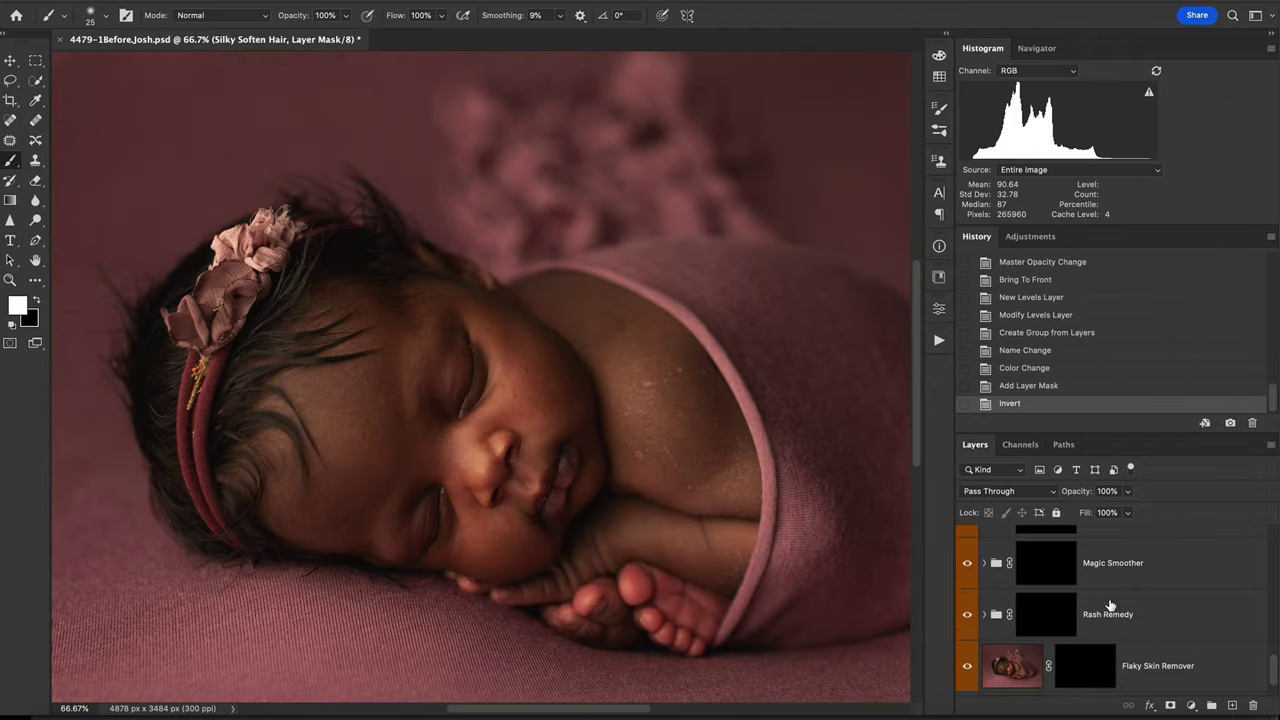
pyautogui.scroll(5, 1100, 605)
pyautogui.click(1030, 566)
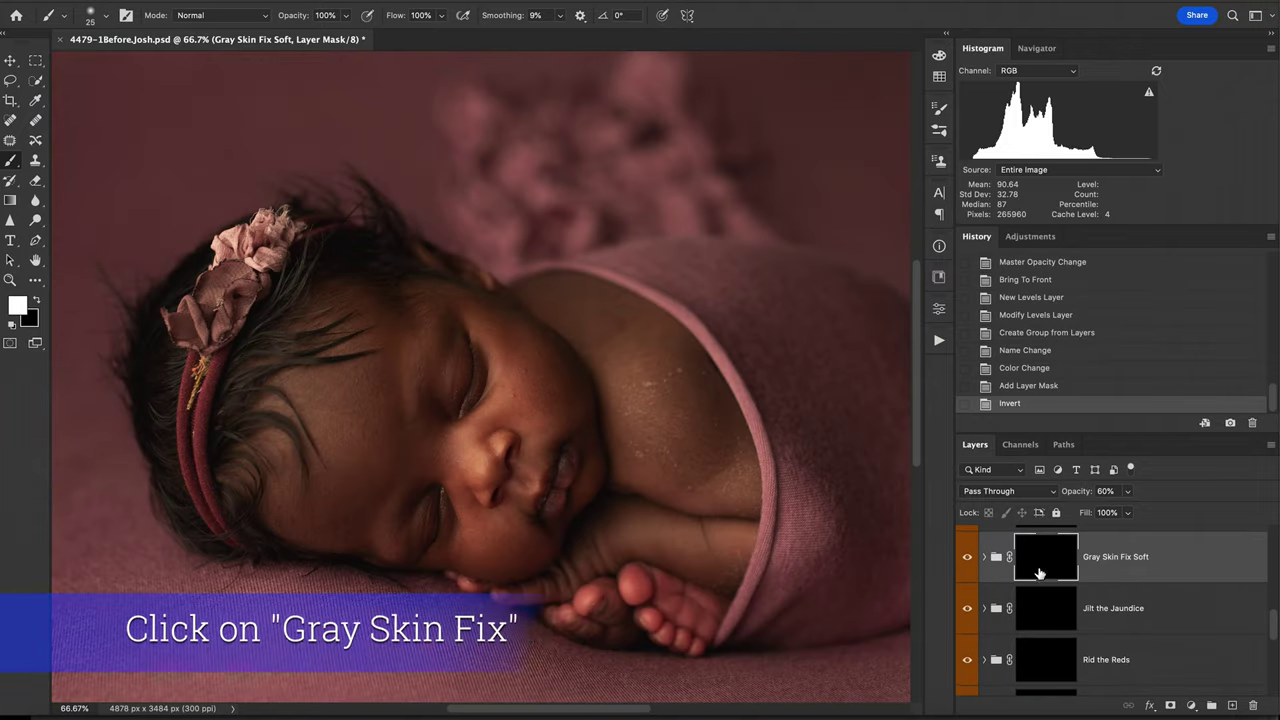
pyautogui.click(1170, 705)
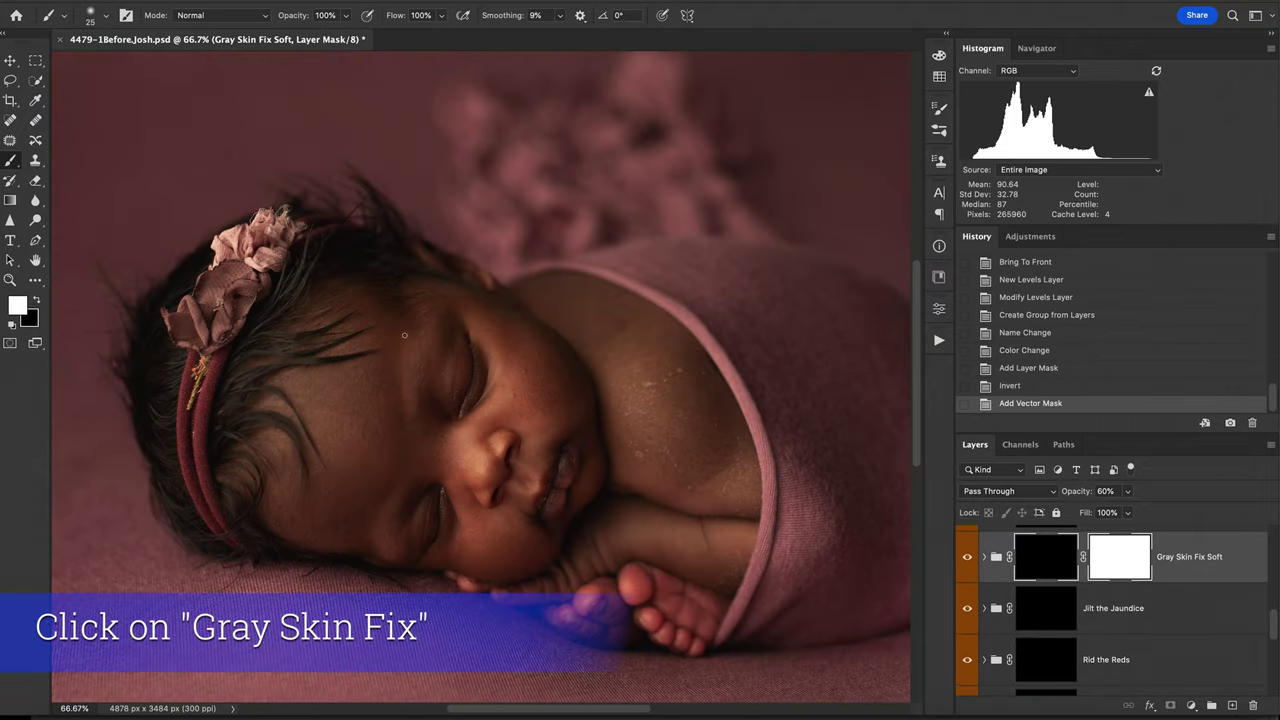
pyautogui.hotkey('ctrl', 'z')
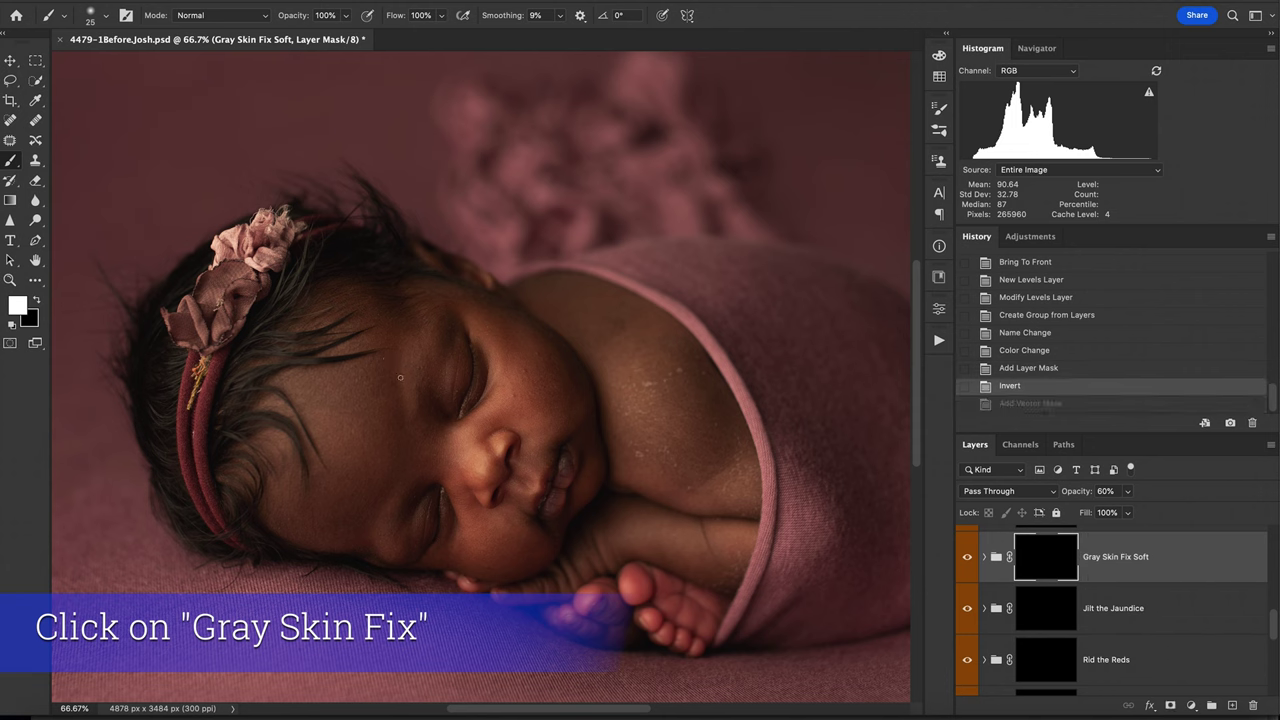
# Paint white over the forehead and brow on the Gray Skin Fix Soft mask with a 300 px brush at 40% opacity.
pyautogui.press(']')
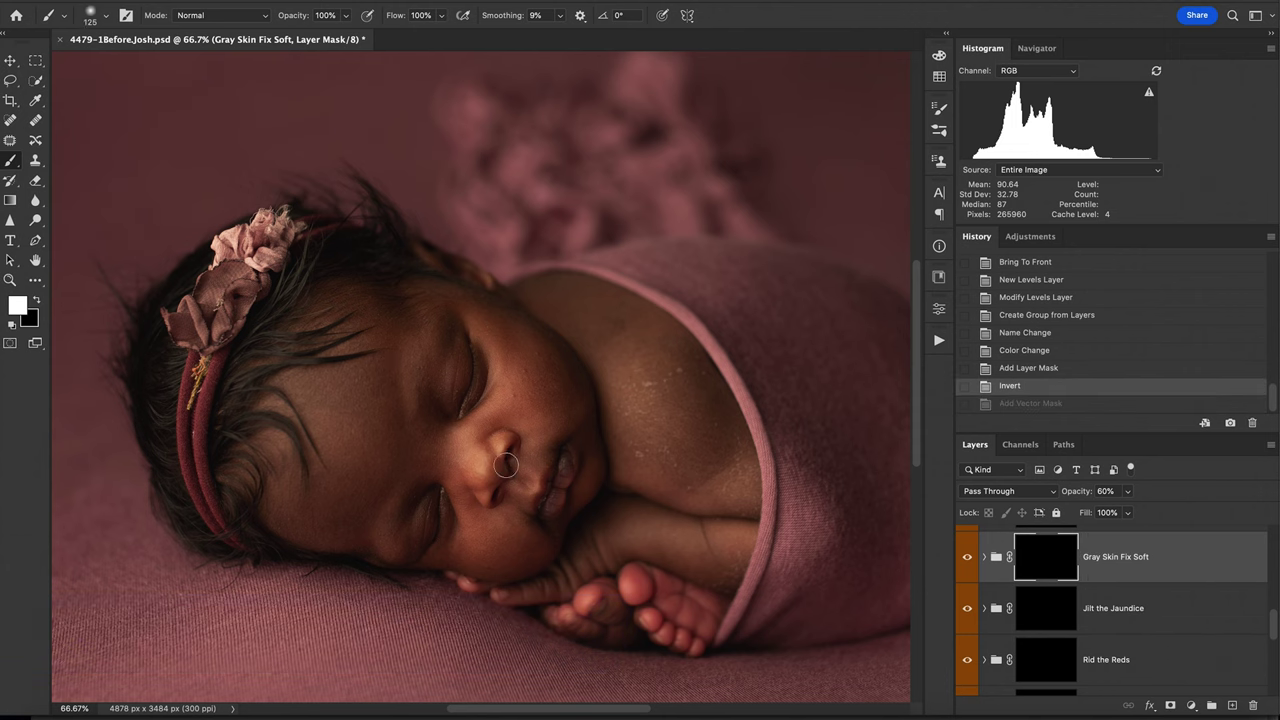
pyautogui.press('4')
pyautogui.click(315, 485)
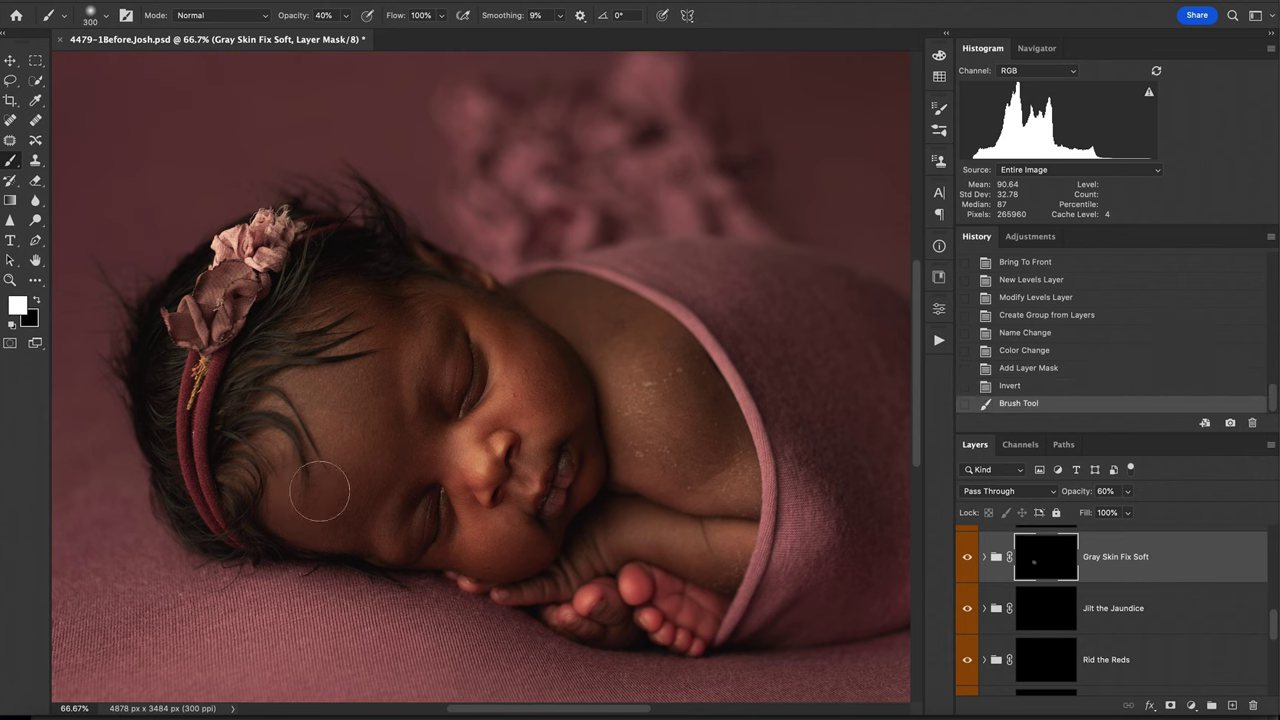
pyautogui.click(348, 372)
pyautogui.click(342, 352)
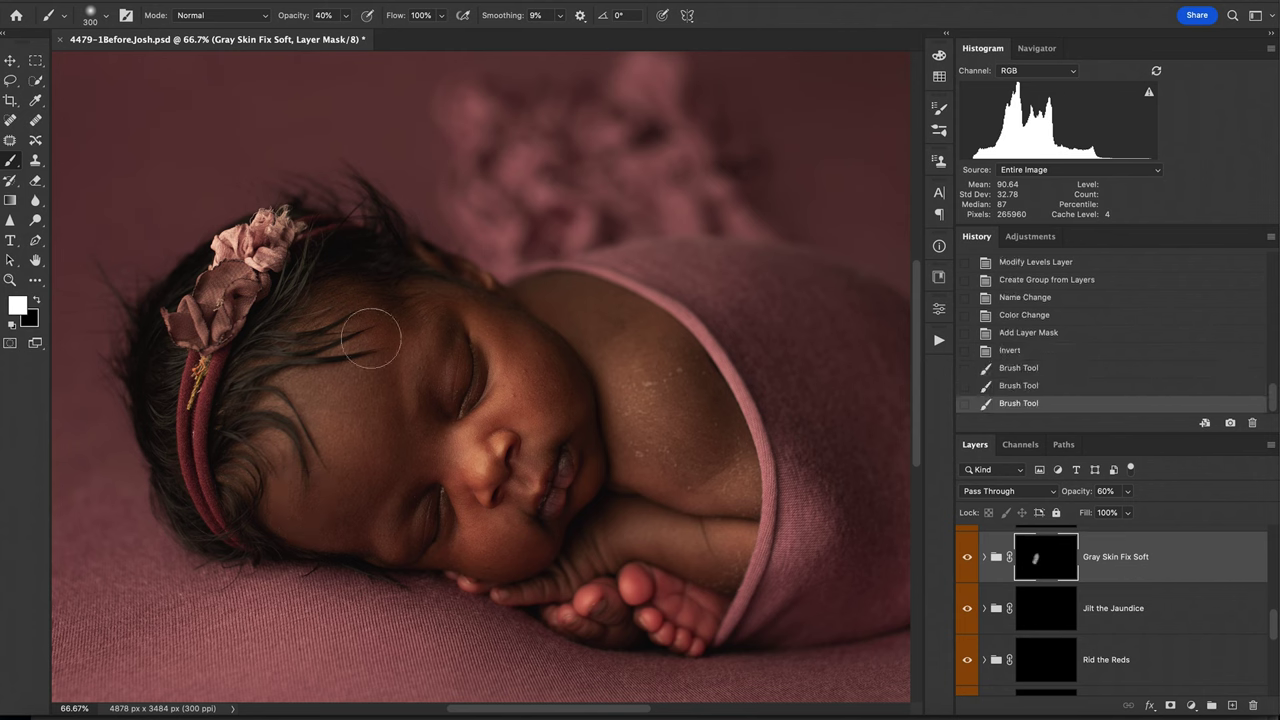
pyautogui.click(352, 332)
pyautogui.click(343, 471)
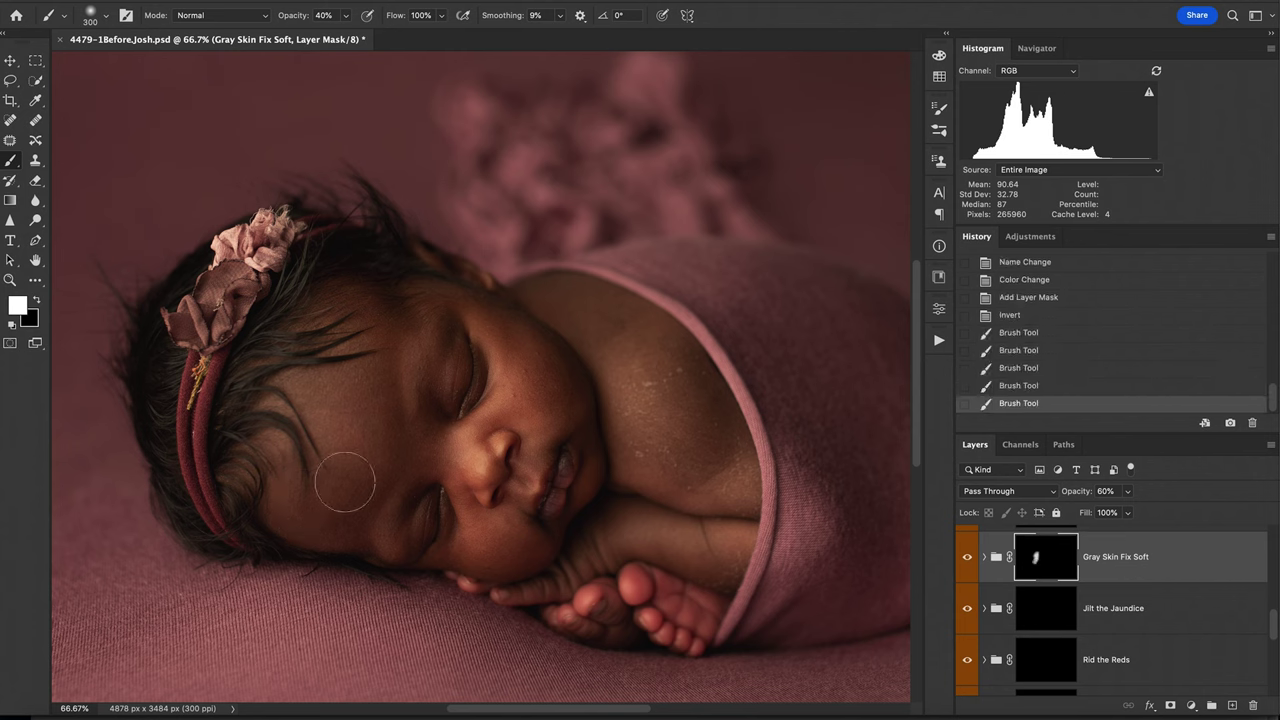
pyautogui.click(428, 360)
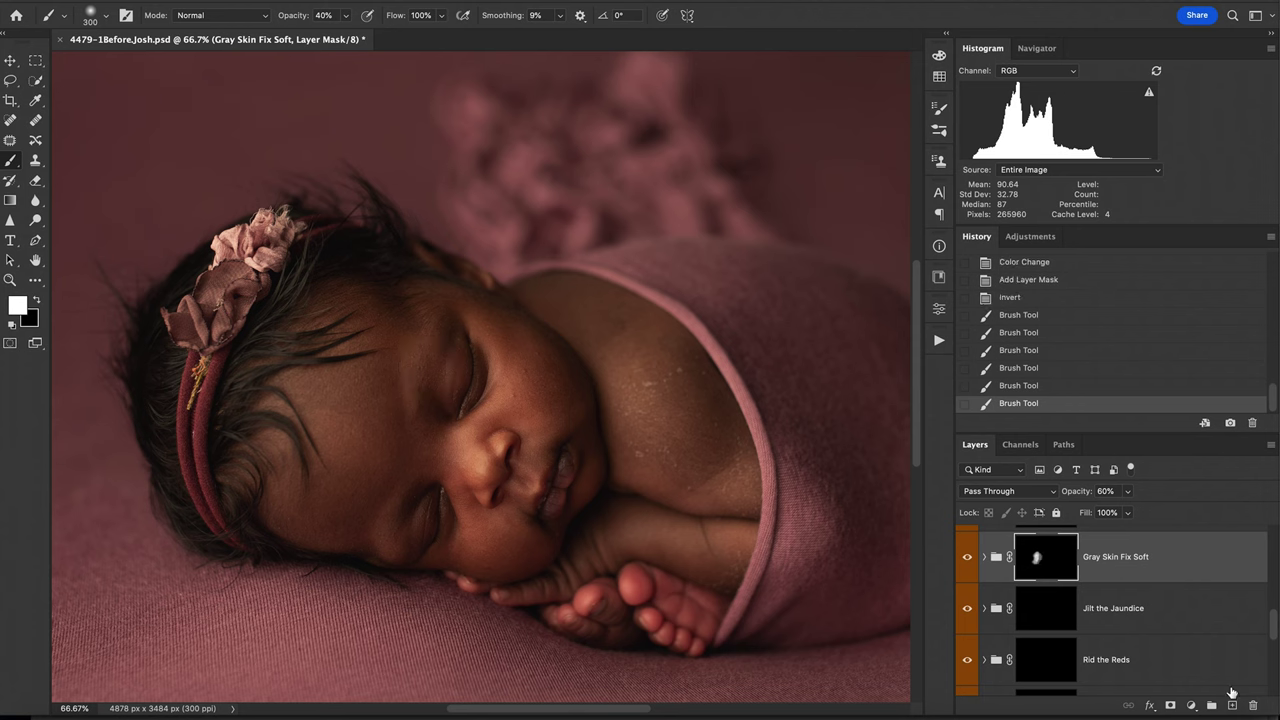
# Paint white over the forehead, eye area and cheek on the Gray Skin Fix Strong mask with a 300 px brush at 40% opacity.
pyautogui.scroll(1, 1078, 567)
pyautogui.click(1055, 547)
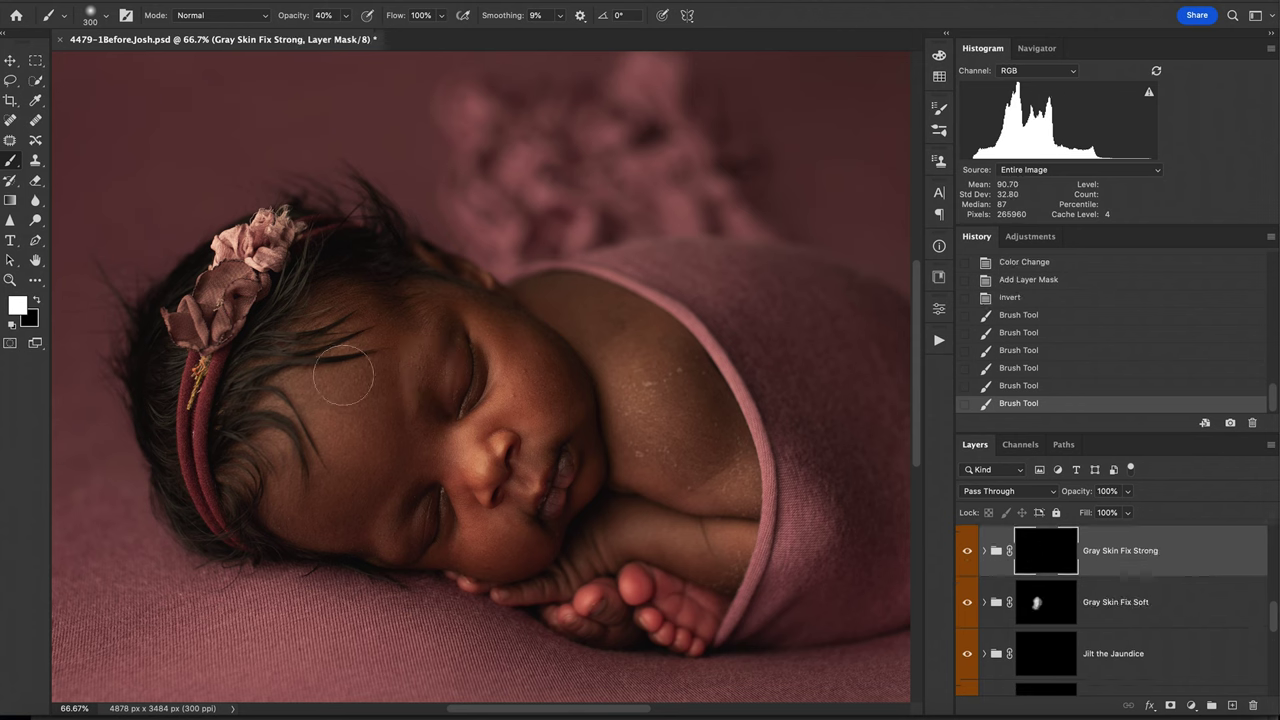
pyautogui.click(330, 355)
pyautogui.click(371, 429)
pyautogui.moveTo(400, 339); pyautogui.dragTo(421, 333)
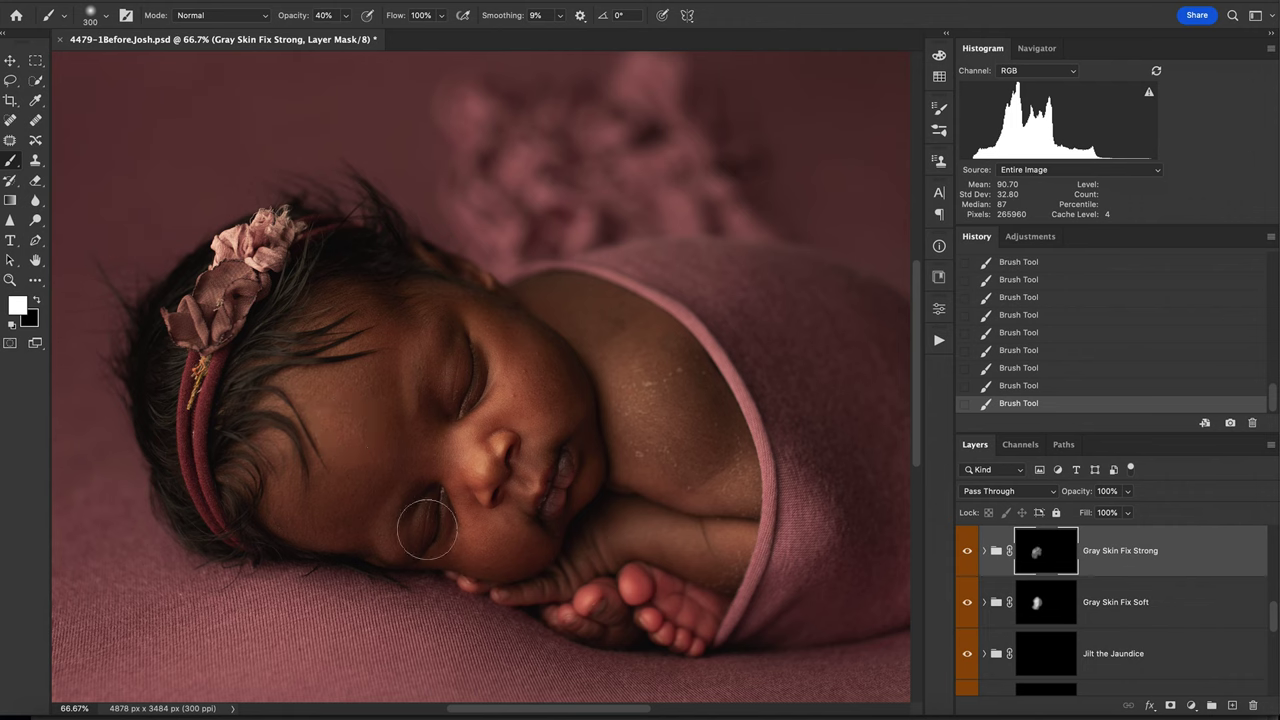
pyautogui.moveTo(315, 523)
pyautogui.mouseDown()
pyautogui.moveTo(325, 389)
pyautogui.moveTo(401, 318)
pyautogui.mouseUp()
pyautogui.moveTo(517, 485); pyautogui.dragTo(536, 432)
# Extend the Gray Skin Fix Strong mask around the mouth and lower cheek with a 150 px brush.
pyautogui.press('super+plus')
pyautogui.scroll(1, 503, 533)
pyautogui.press('[')
pyautogui.press('[')
pyautogui.press('[')
pyautogui.press('[')
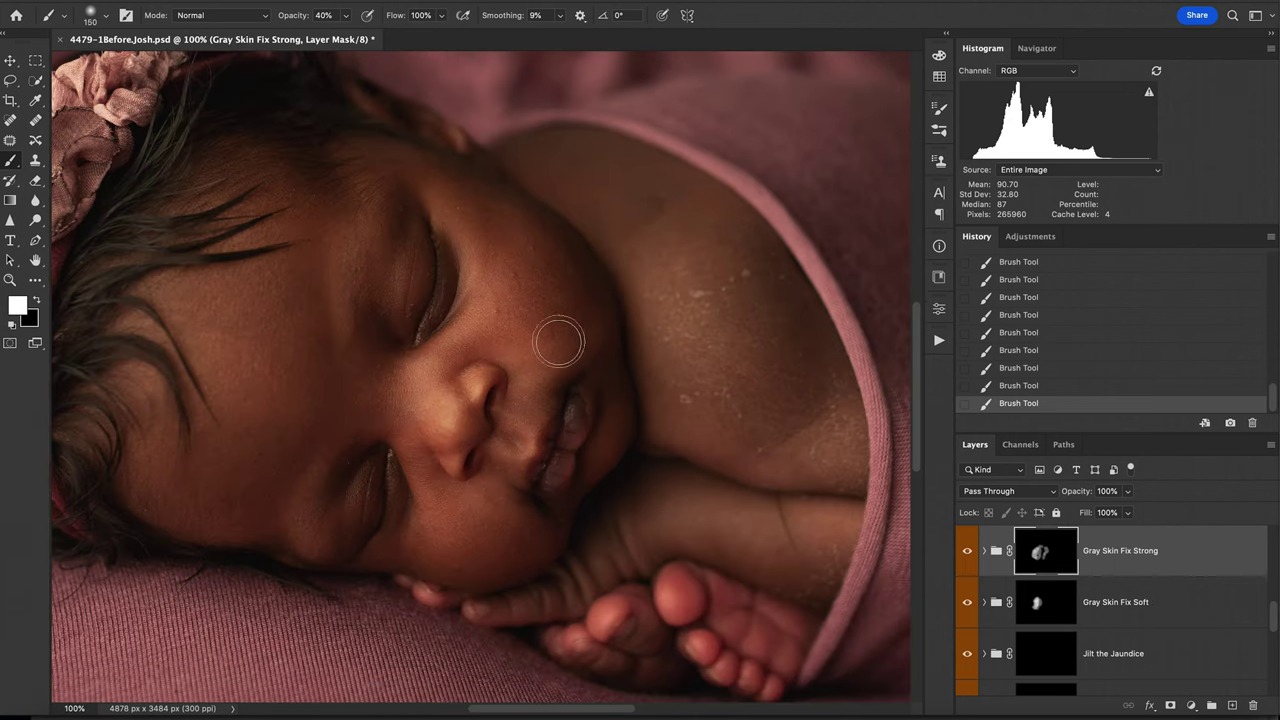
pyautogui.moveTo(528, 399)
pyautogui.mouseDown()
pyautogui.moveTo(560, 380)
pyautogui.moveTo(614, 398)
pyautogui.moveTo(612, 425)
pyautogui.mouseUp()
pyautogui.moveTo(540, 556)
pyautogui.mouseDown()
pyautogui.moveTo(517, 580)
pyautogui.moveTo(535, 560)
pyautogui.mouseUp()
# Dab white over the cheeks on the Lips & Cheeks mask with a 400 px brush at 30% opacity.
pyautogui.scroll(-3, 1068, 590)
pyautogui.click(1060, 612)
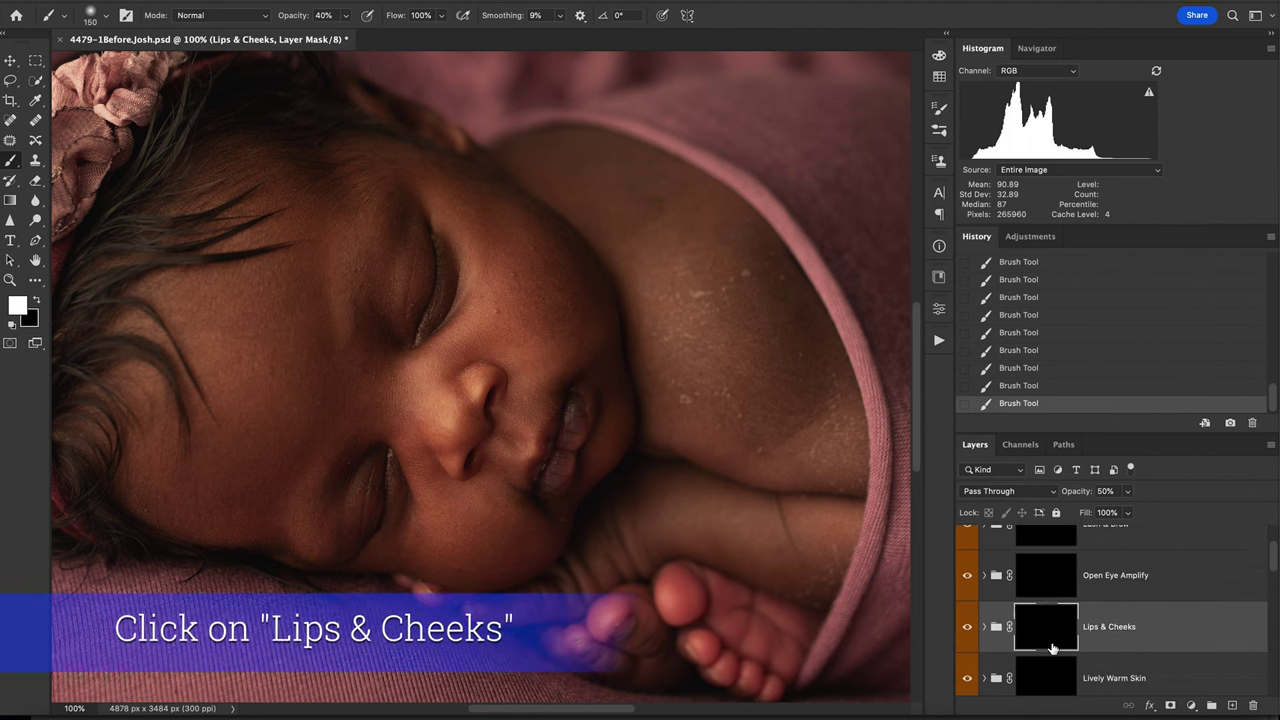
pyautogui.press(']')
pyautogui.press(']')
pyautogui.press(']')
pyautogui.press(']')
pyautogui.press(']')
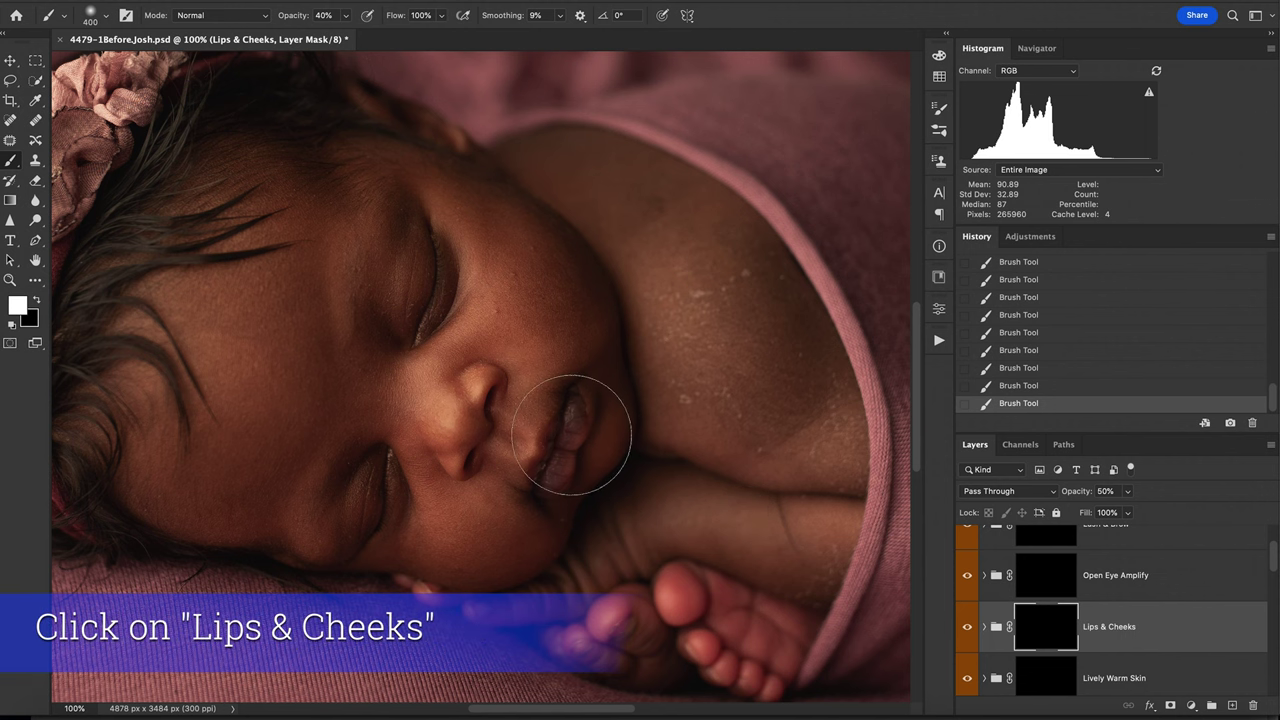
pyautogui.press('3')
# Paint white over the lips on the Lips & Cheeks mask with a 70 px brush.
pyautogui.press('[')
pyautogui.press('[')
pyautogui.press('[')
pyautogui.press('[')
pyautogui.press('[')
pyautogui.press('[')
pyautogui.press('[')
pyautogui.press('[')
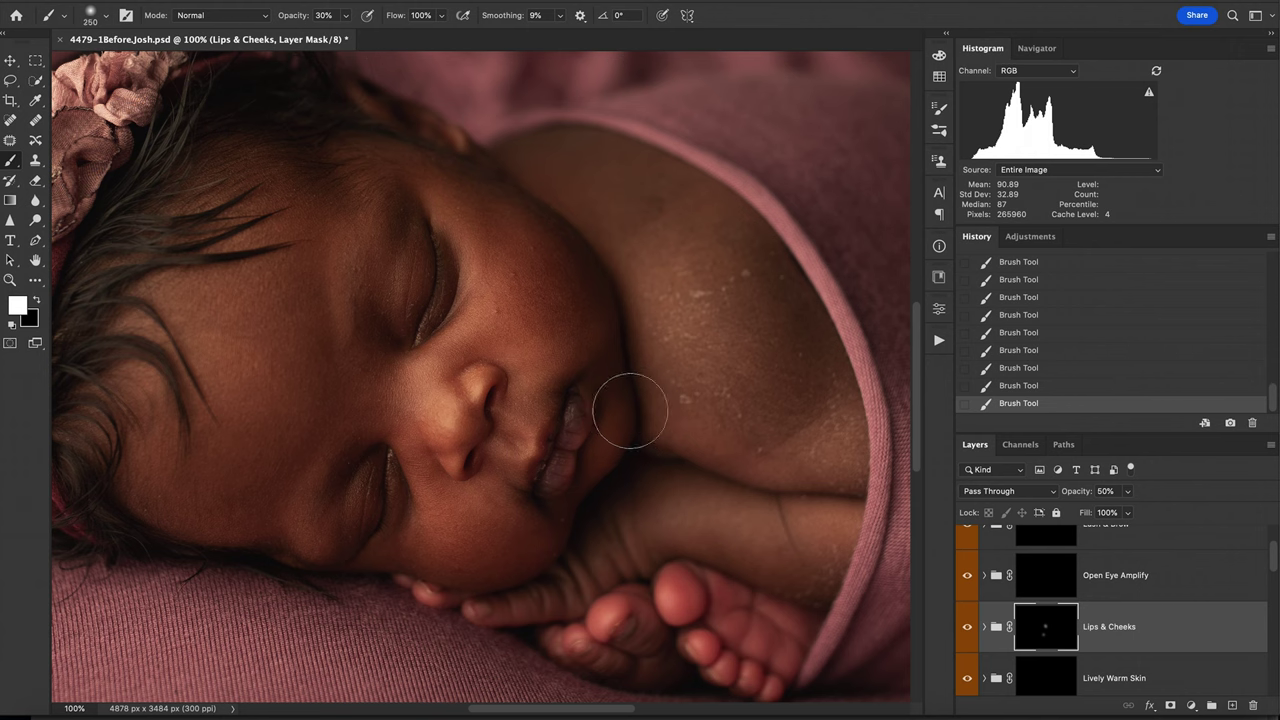
pyautogui.moveTo(572, 408); pyautogui.dragTo(566, 433)
pyautogui.moveTo(561, 438)
pyautogui.mouseDown()
pyautogui.moveTo(549, 454)
pyautogui.moveTo(567, 460)
pyautogui.mouseUp()
pyautogui.moveTo(565, 465); pyautogui.dragTo(561, 480)
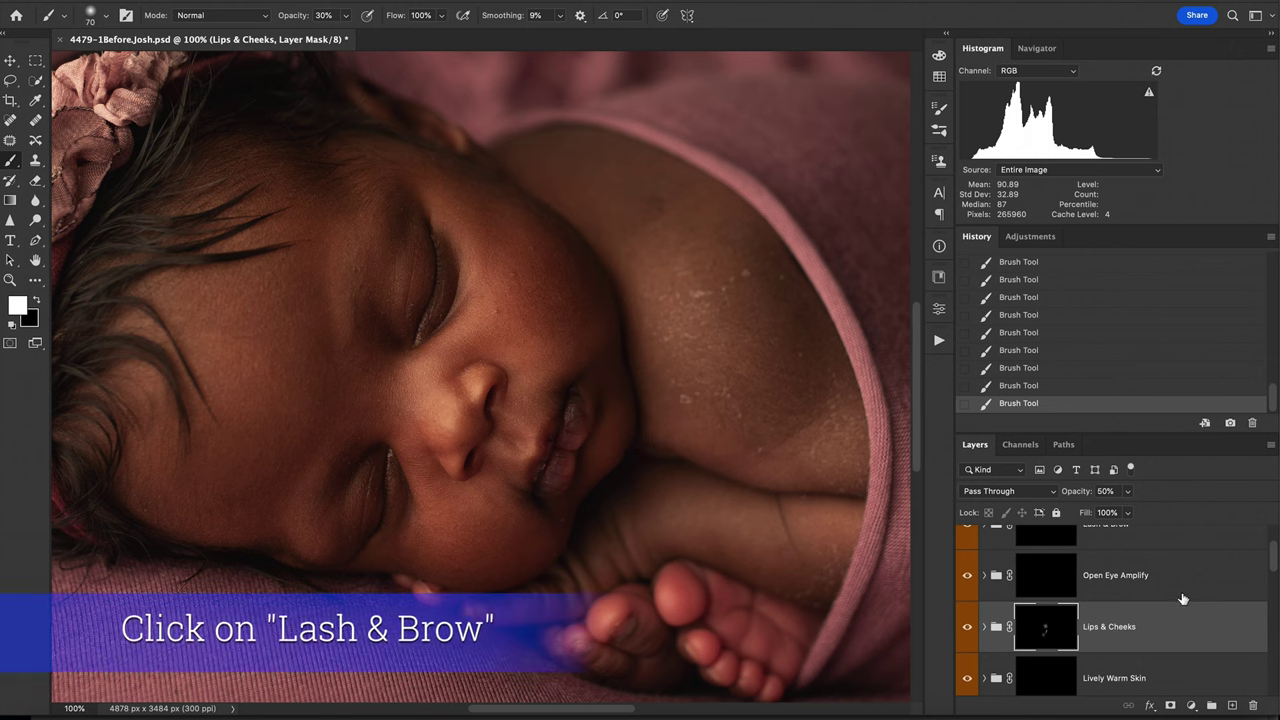
# Trace the lash lines of both eyes in white on the Lash & Brow mask with a 9 px brush at 50% opacity.
pyautogui.scroll(2, 1150, 610)
pyautogui.click(1056, 600)
pyautogui.press('super+plus')
pyautogui.press('0')
pyautogui.scroll(-2, 416, 343)
pyautogui.hscroll(-2, 416, 343)
pyautogui.scroll(-1, 413, 345)
pyautogui.press('[')
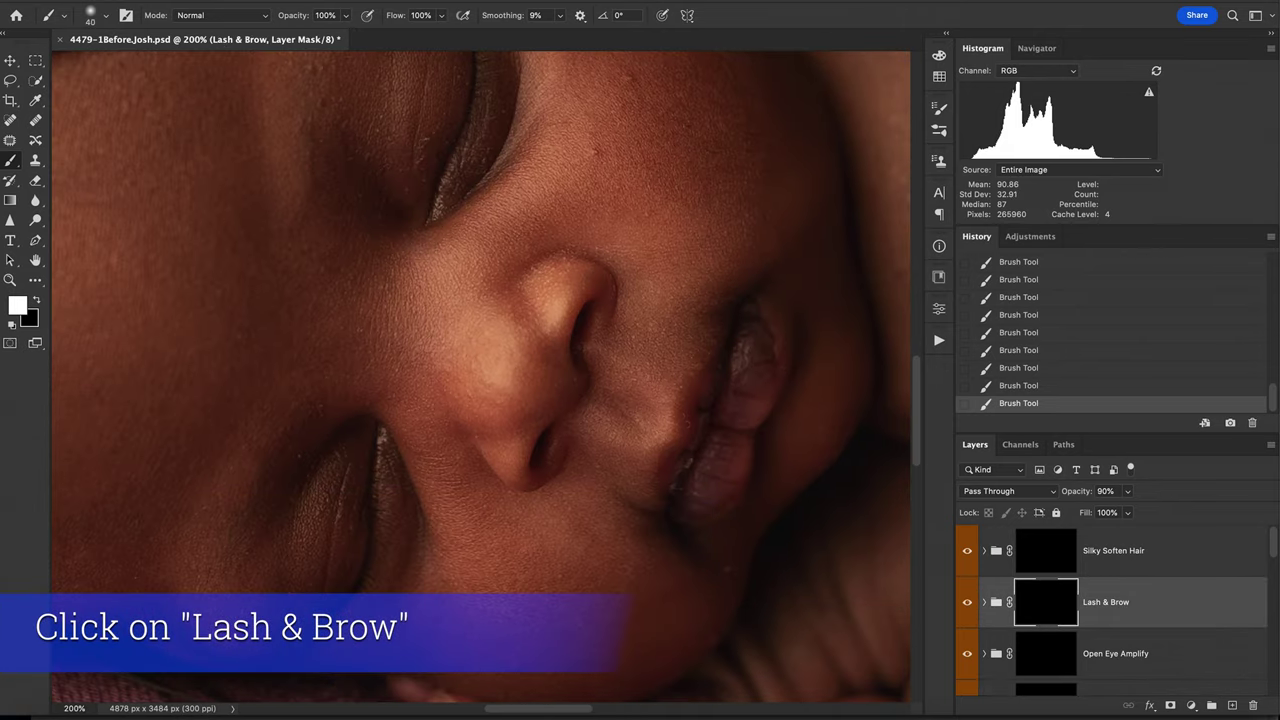
pyautogui.press('[')
pyautogui.press('[')
pyautogui.press('[')
pyautogui.press('[')
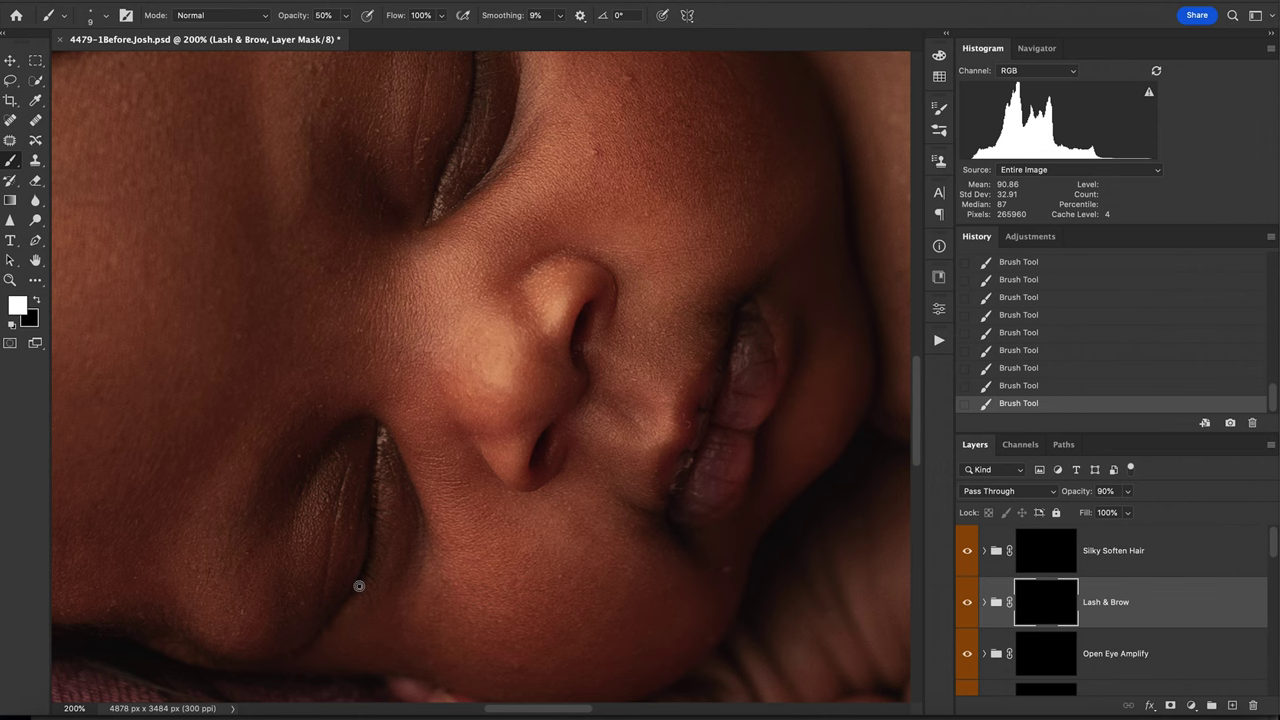
pyautogui.scroll(5, 450, 222)
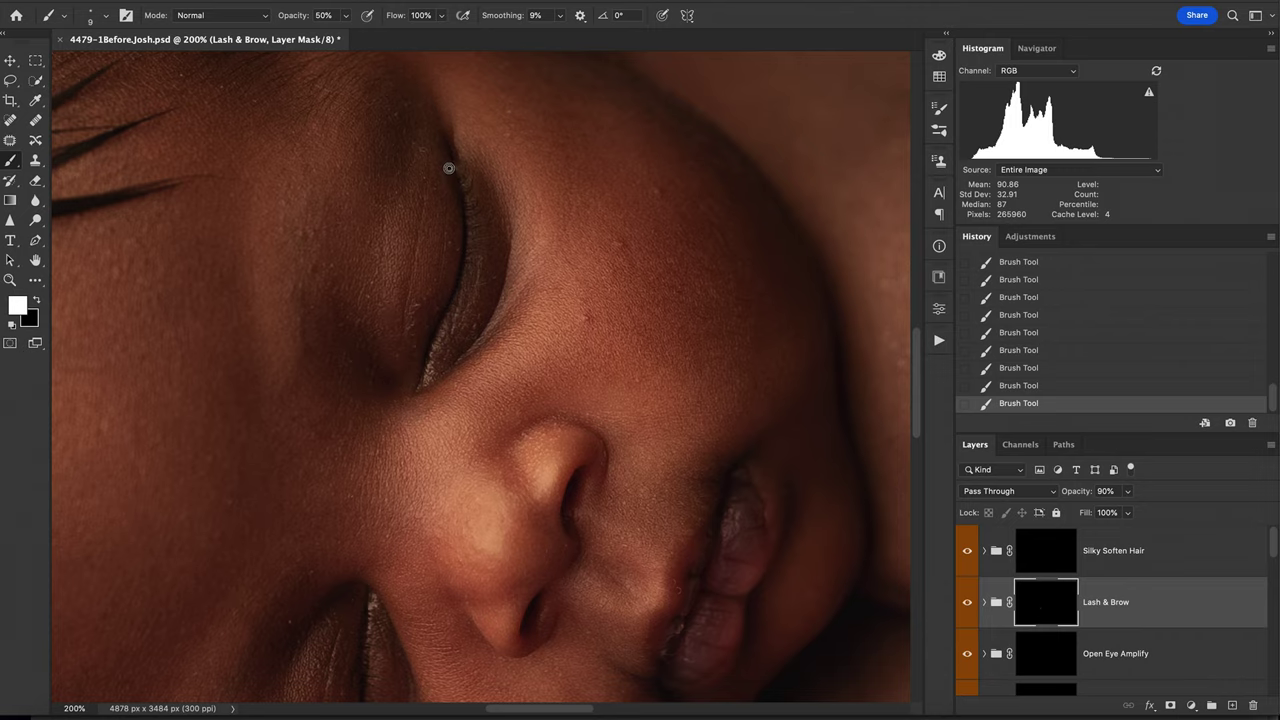
pyautogui.scroll(-5, 449, 168)
# Paint white over the facial skin on the Clarity Smoother mask at 50% opacity, and compare the image with the group hidden and shown.
pyautogui.scroll(-6, 1130, 627)
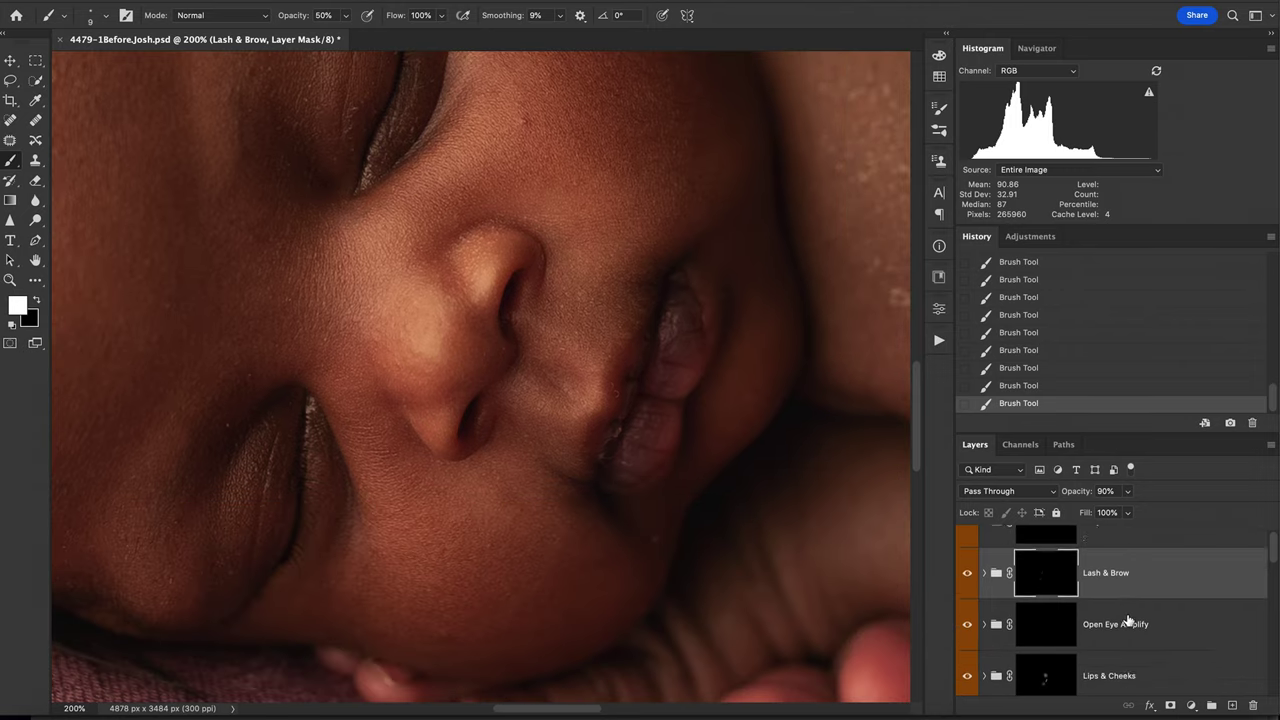
pyautogui.scroll(-6, 1084, 619)
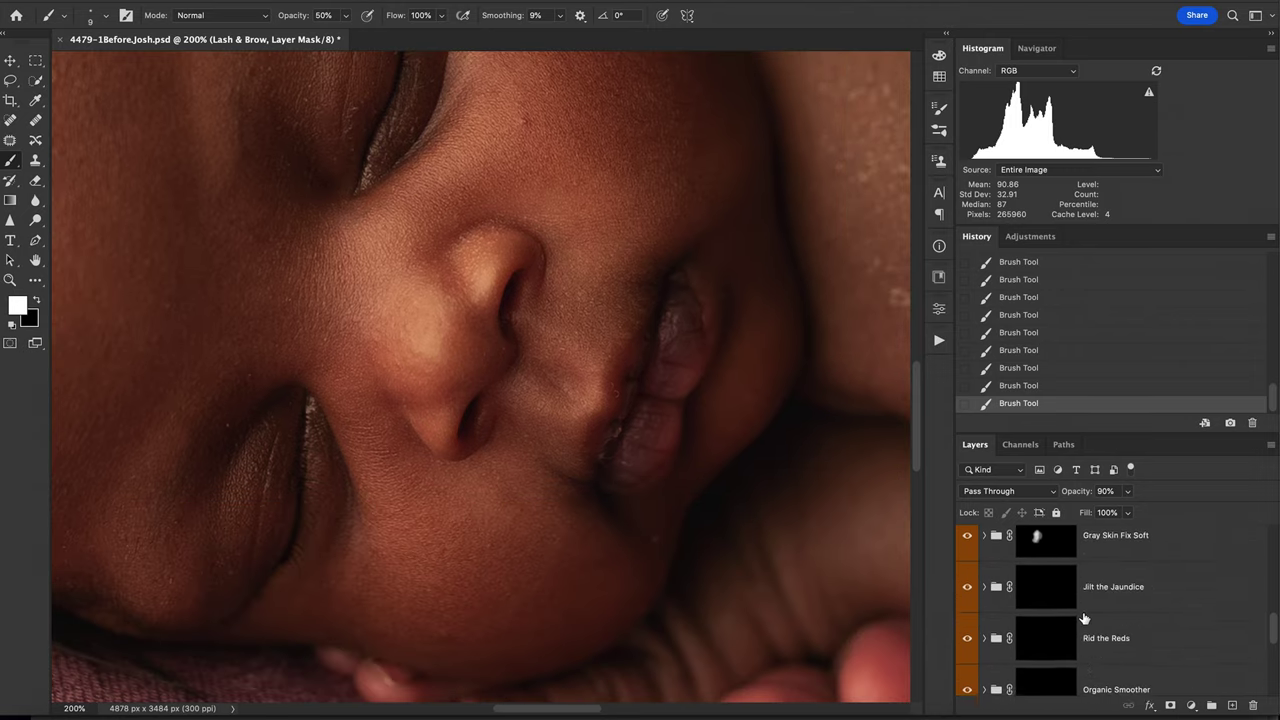
pyautogui.click(1040, 645)
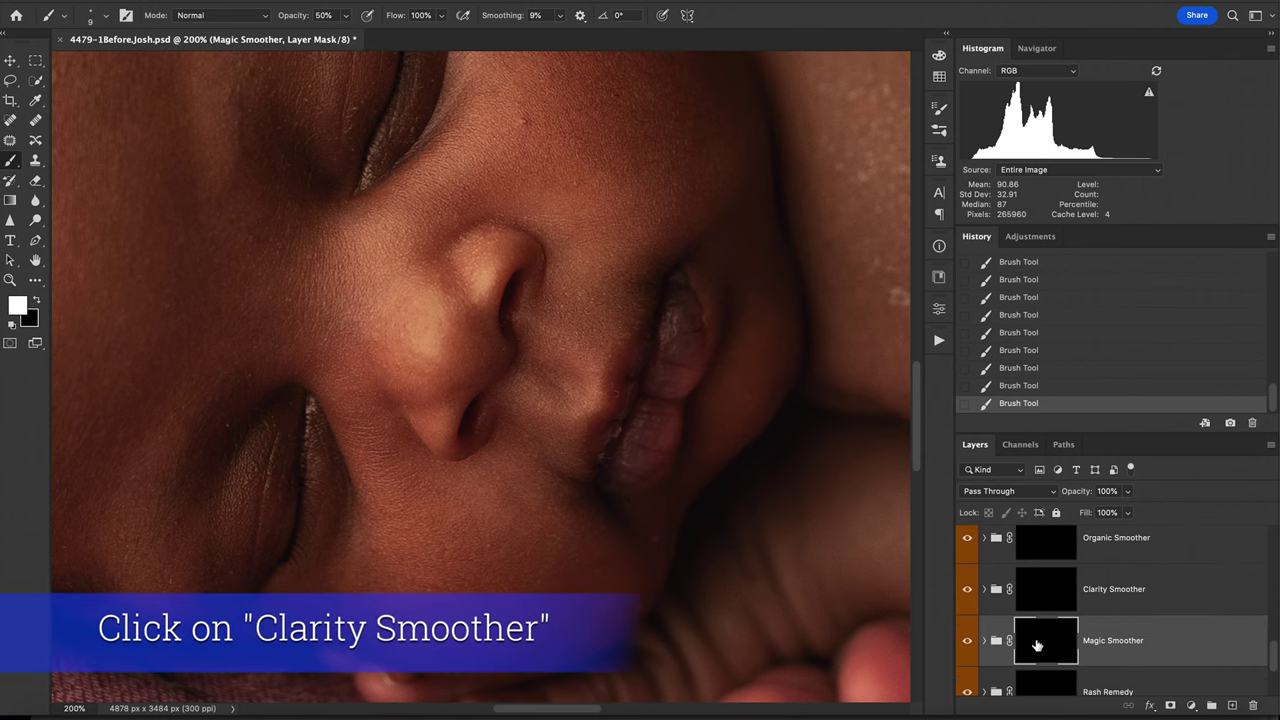
pyautogui.click(1020, 588)
pyautogui.hotkey('ctrl', '-')
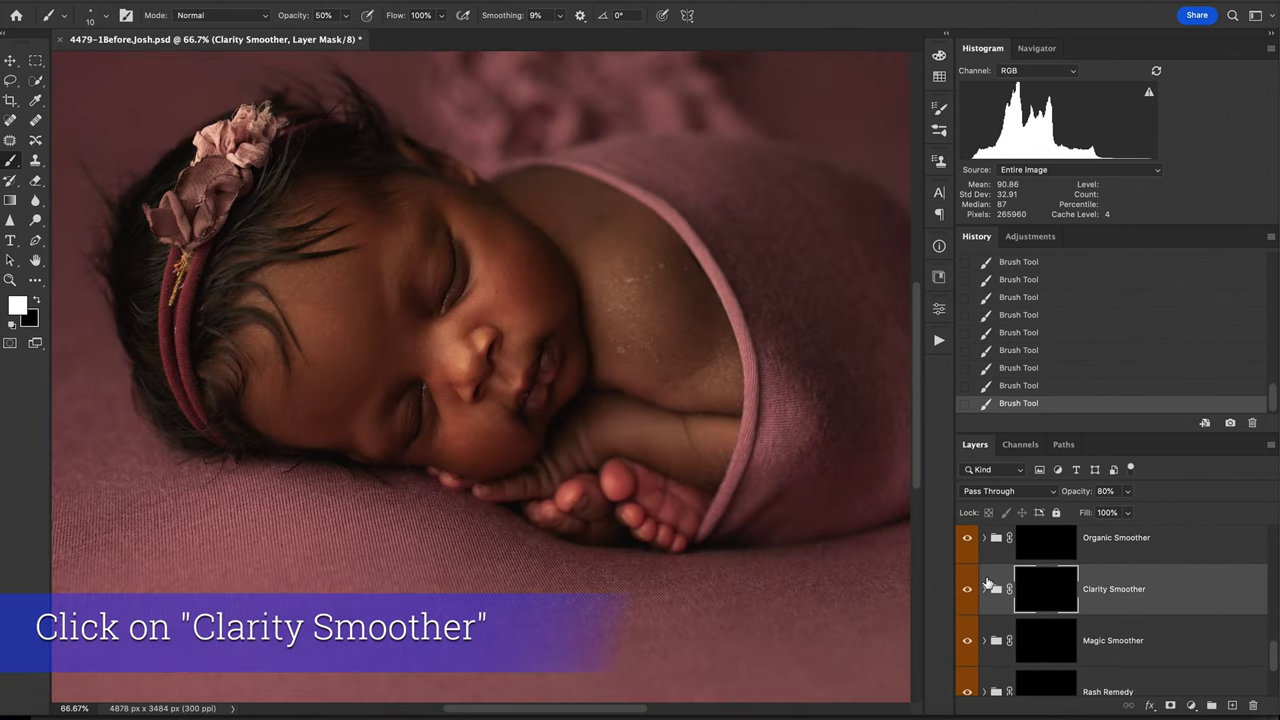
pyautogui.press(']')
pyautogui.press('super+plus')
pyautogui.press('super+plus')
pyautogui.scroll(3, 987, 578)
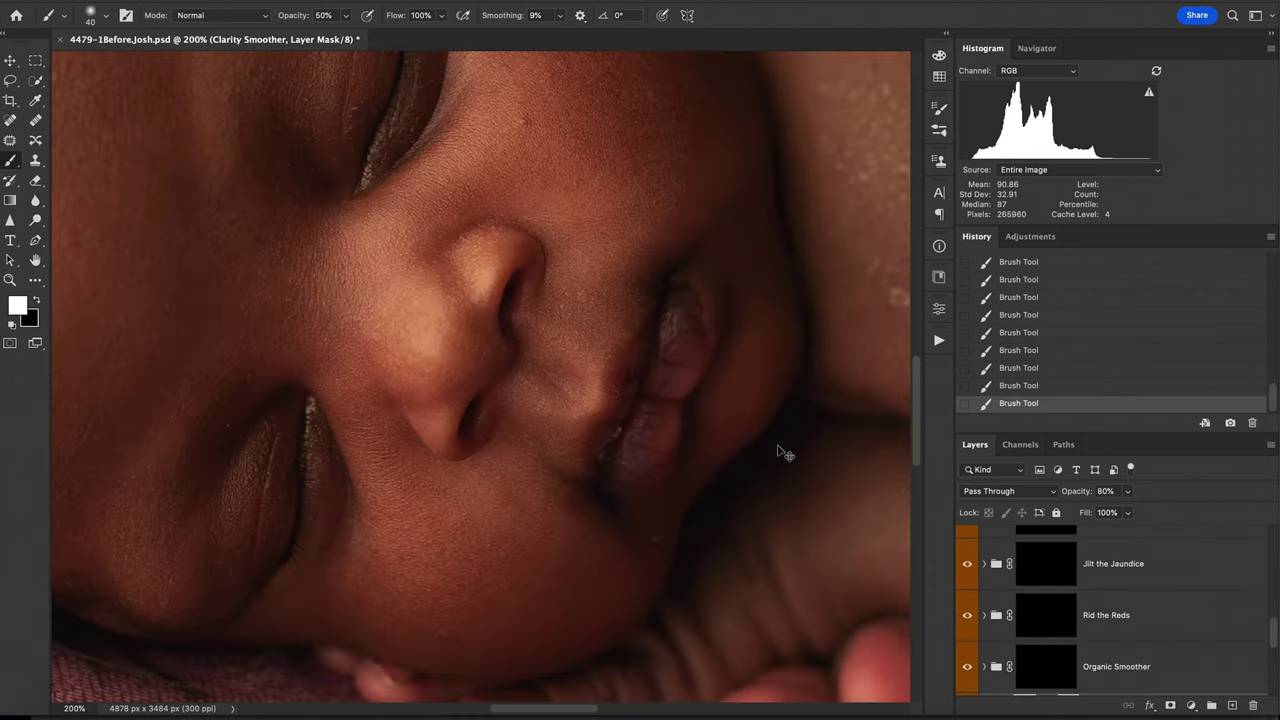
pyautogui.press('super+minus')
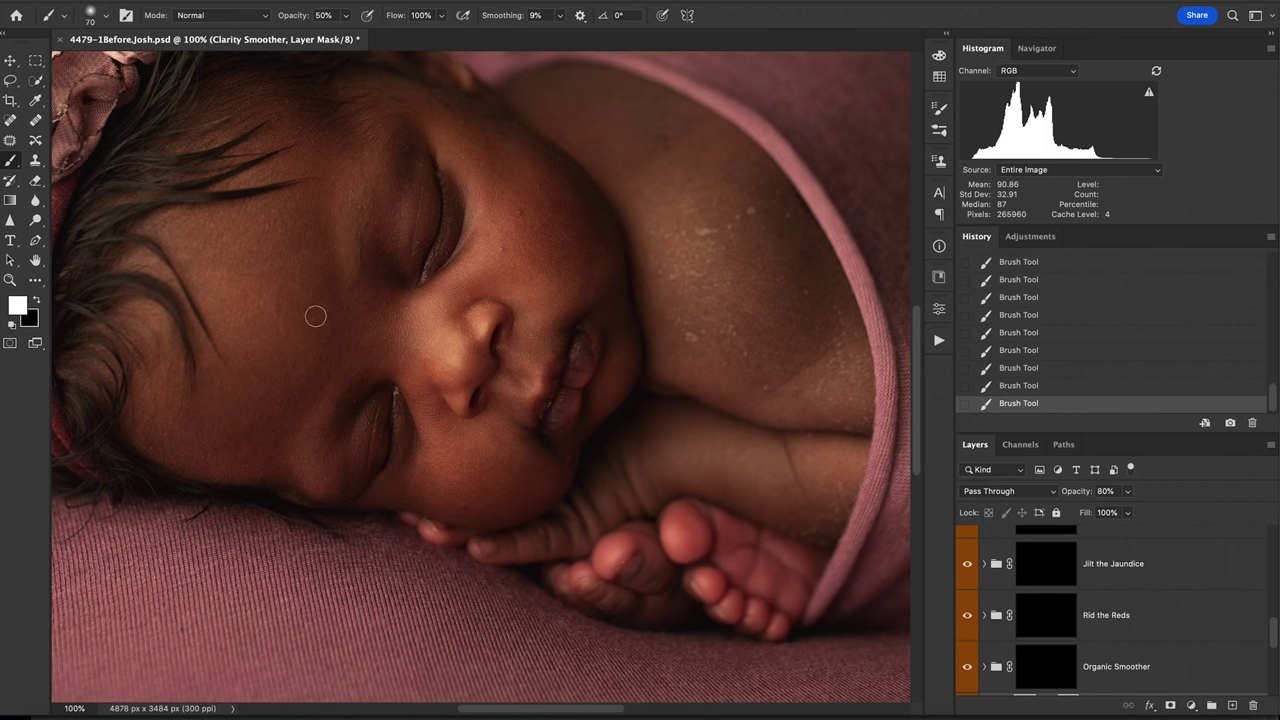
pyautogui.press(']')
pyautogui.scroll(-3, 1067, 615)
pyautogui.click(966, 636)
pyautogui.click(966, 636)
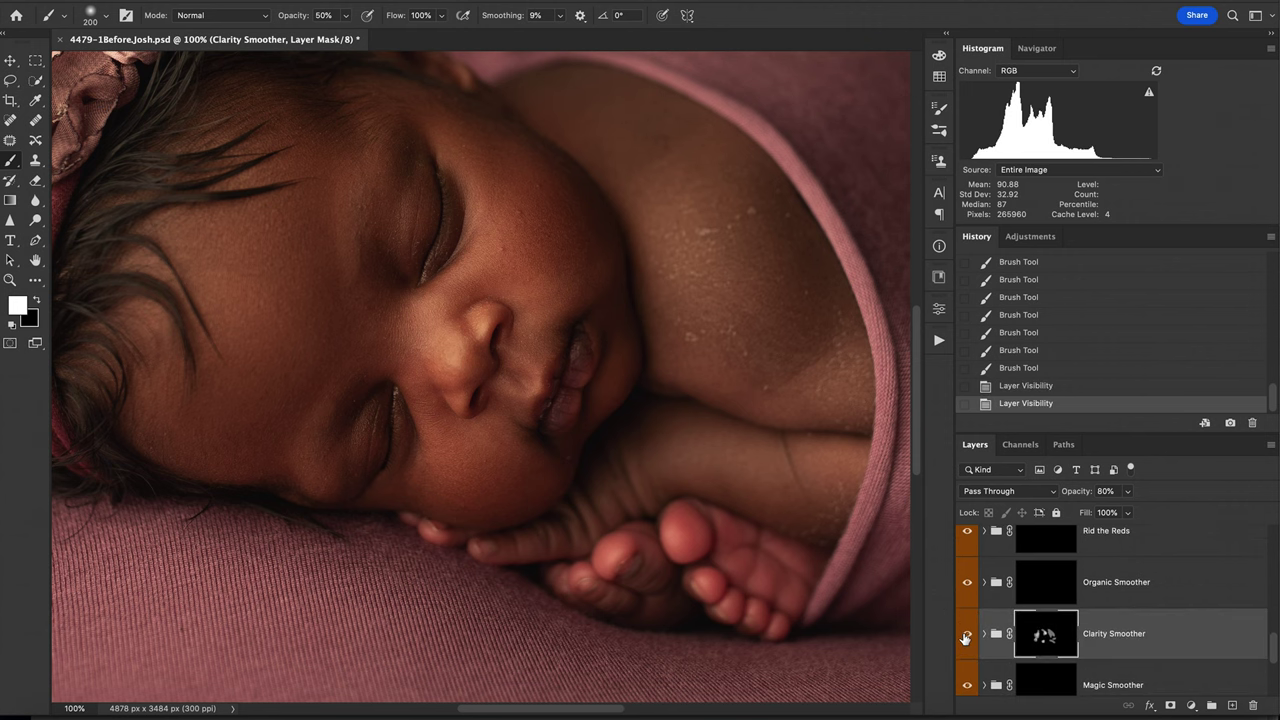
# Fit the whole image in view and flatten it.
pyautogui.hotkey('ctrl', '0')
pyautogui.scroll(-5, 975, 640)
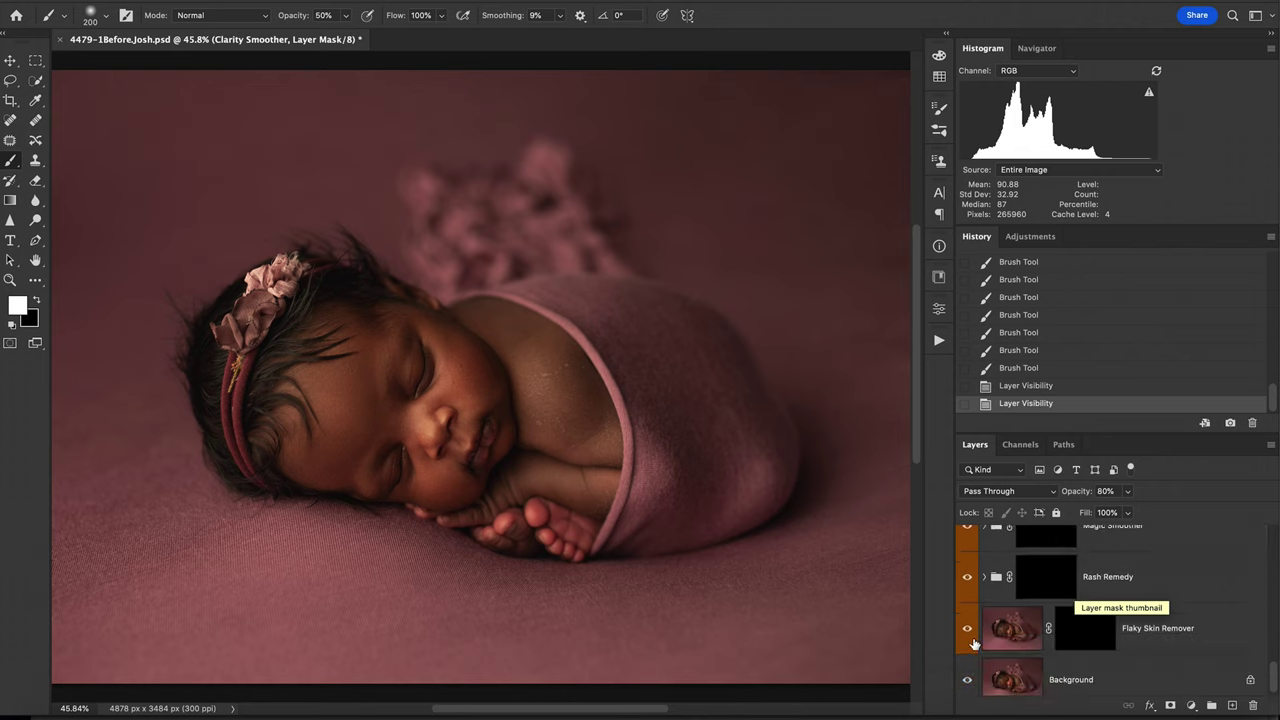
pyautogui.rightClick(1088, 668)
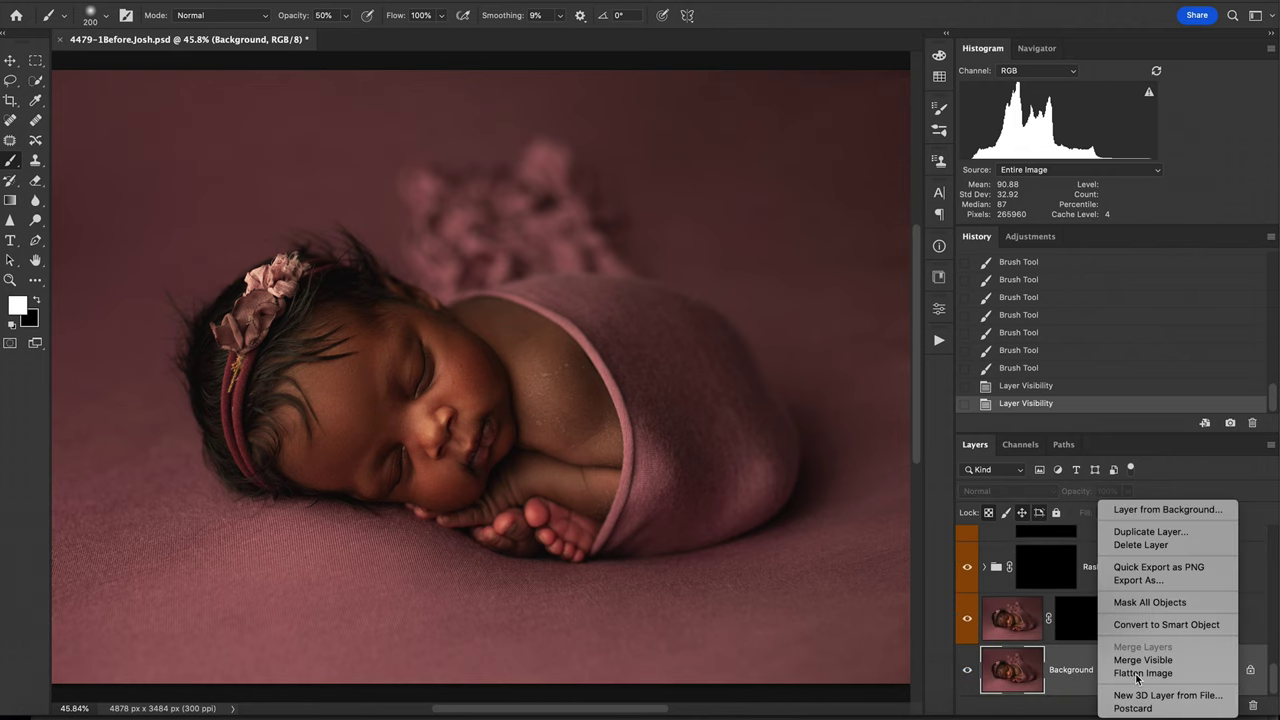
pyautogui.click(1138, 673)
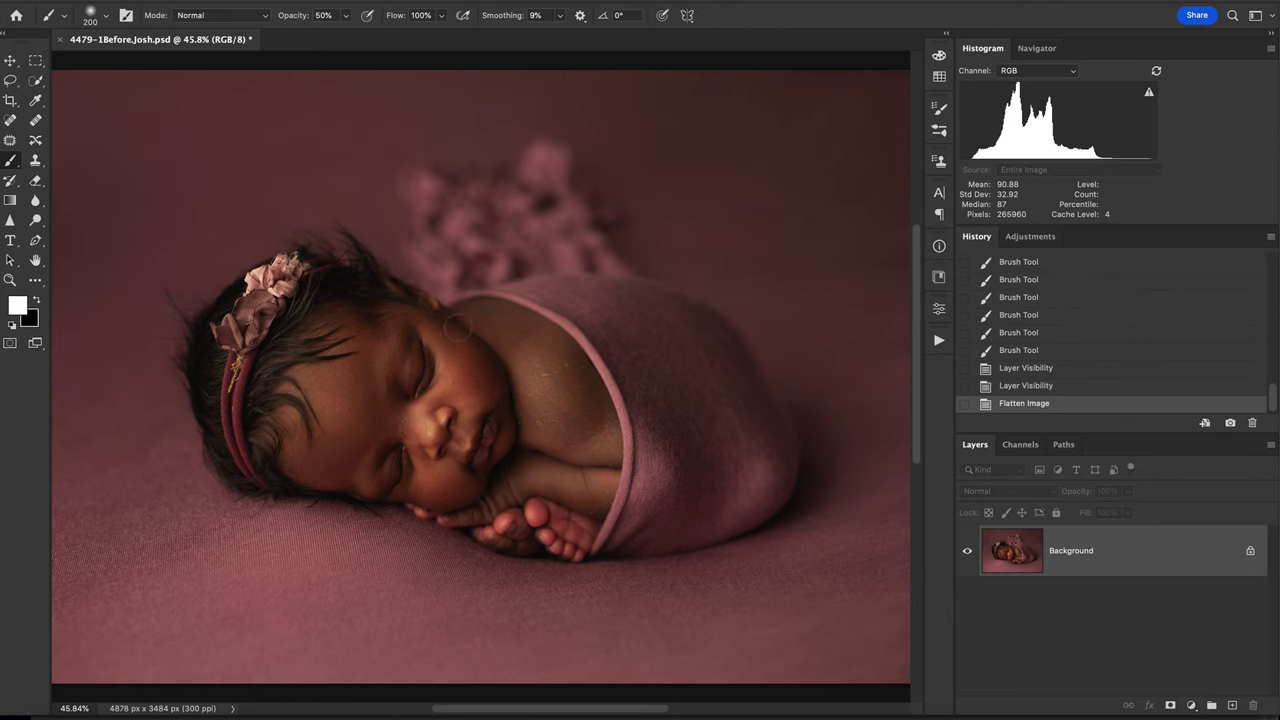
# Run the Baby Skin Tone Palette action from the Retouch Toolkit group.
pyautogui.click(939, 341)
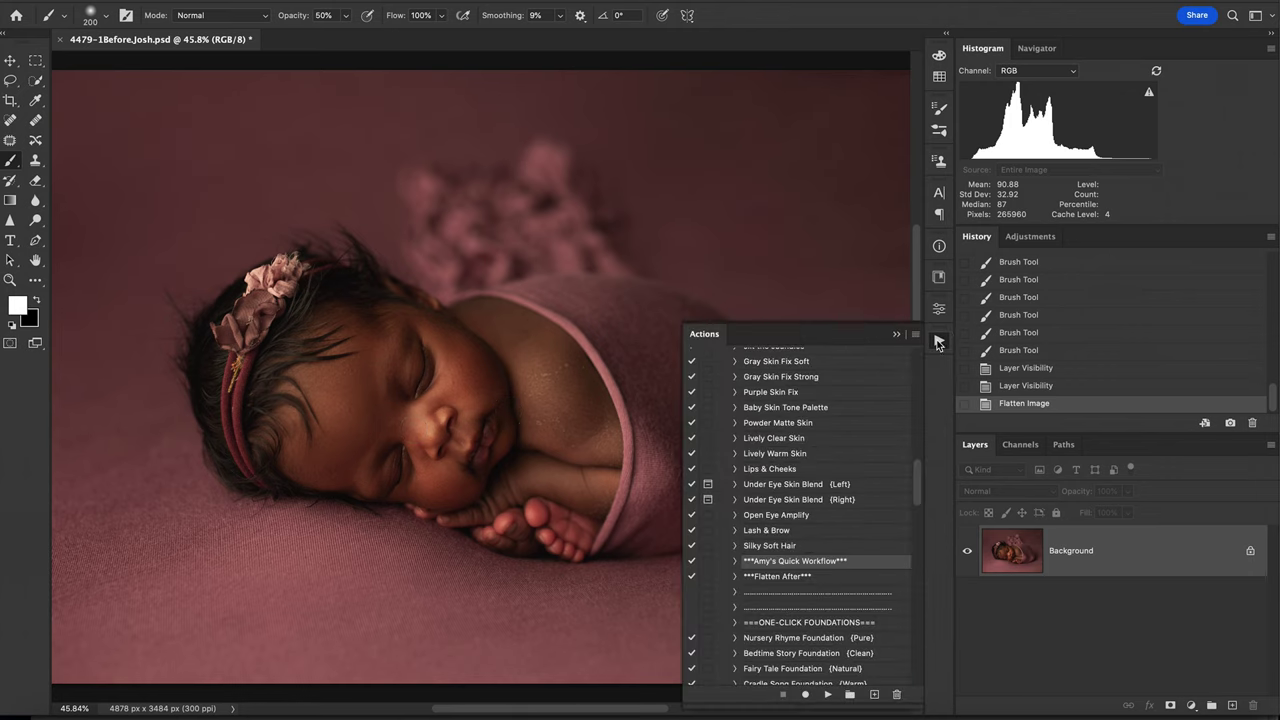
pyautogui.scroll(5, 806, 545)
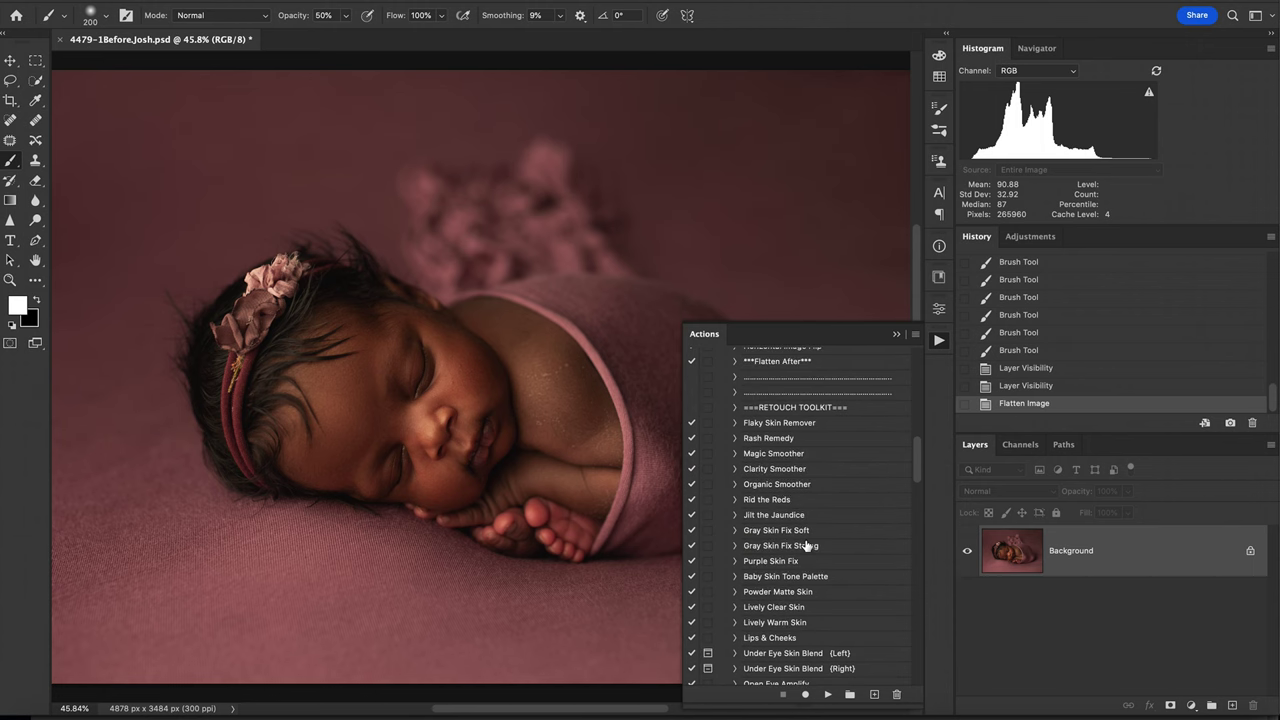
pyautogui.scroll(-2, 806, 545)
pyautogui.scroll(-1, 777, 525)
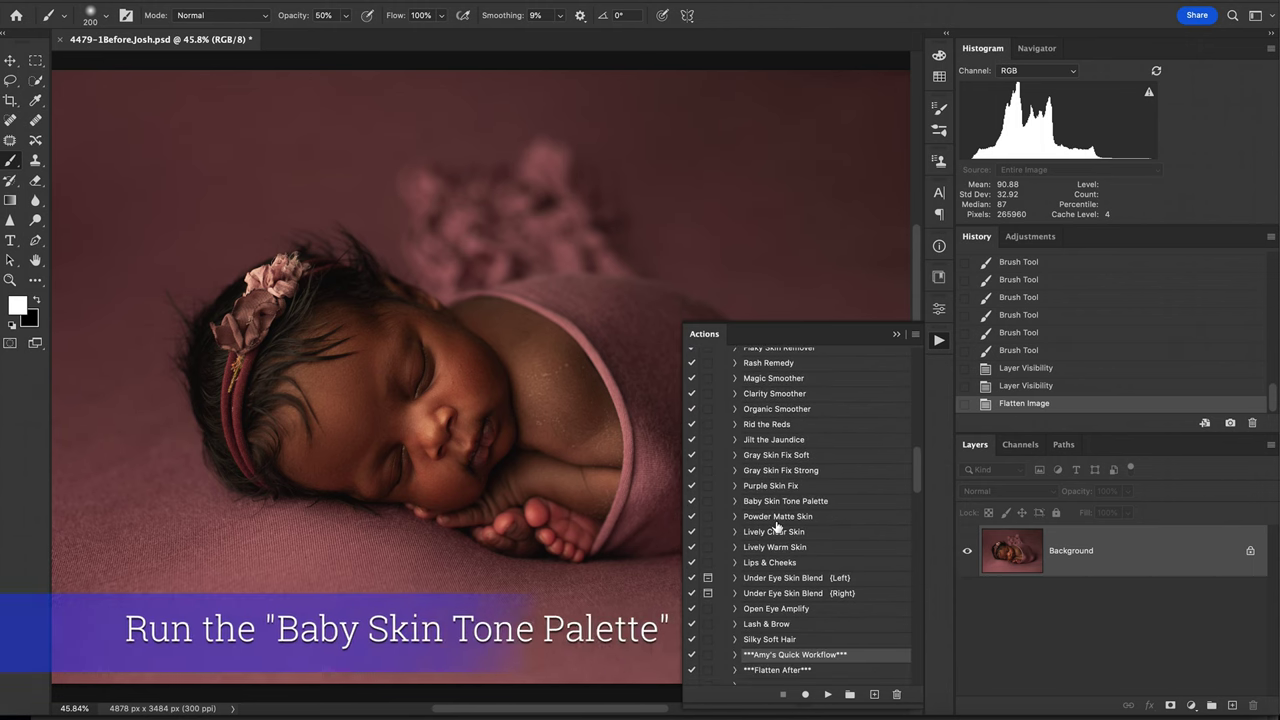
pyautogui.click(772, 503)
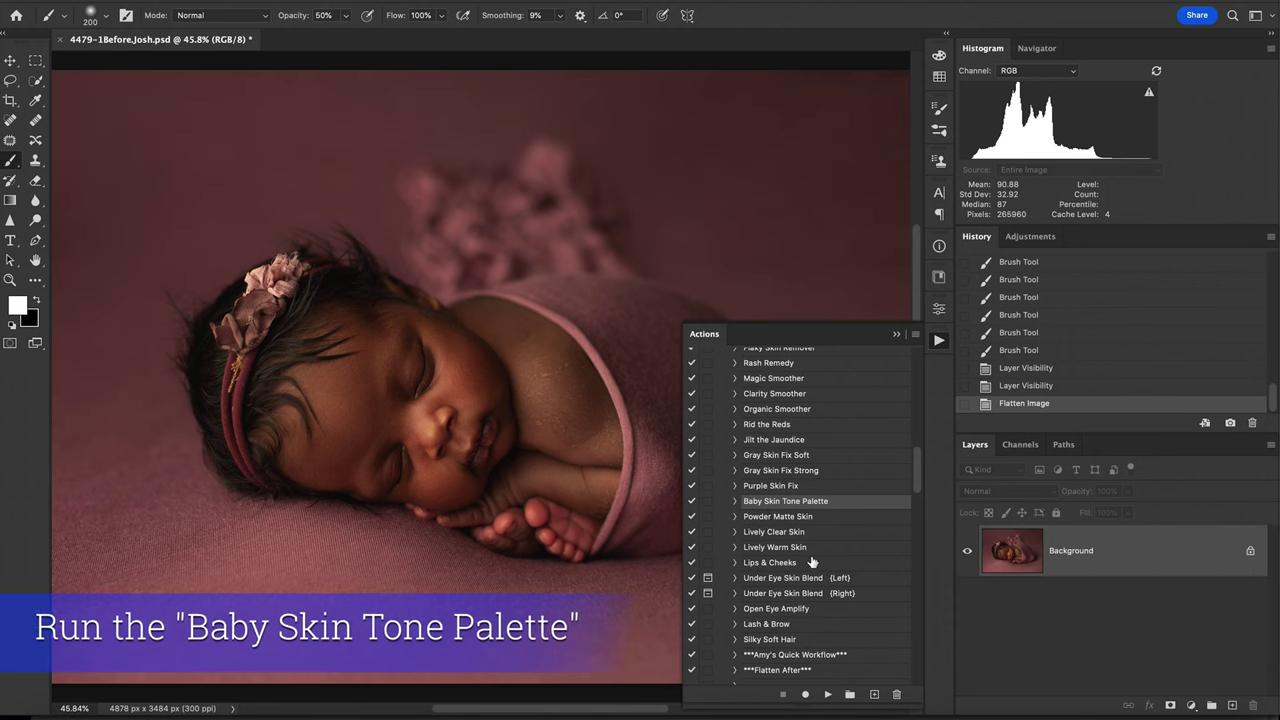
pyautogui.click(826, 695)
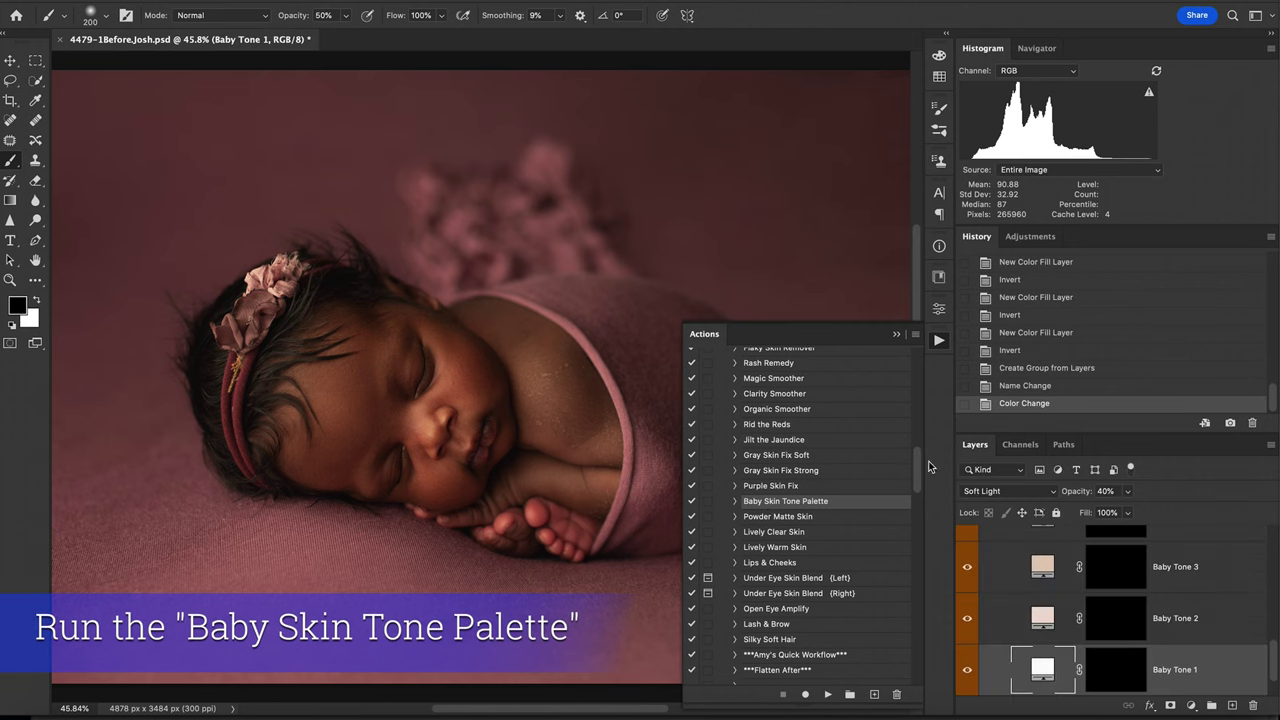
# Paint white over the shoulder, back and arm on the Baby Tone 11 mask with a 200 px brush at 50% opacity.
pyautogui.scroll(5, 1145, 618)
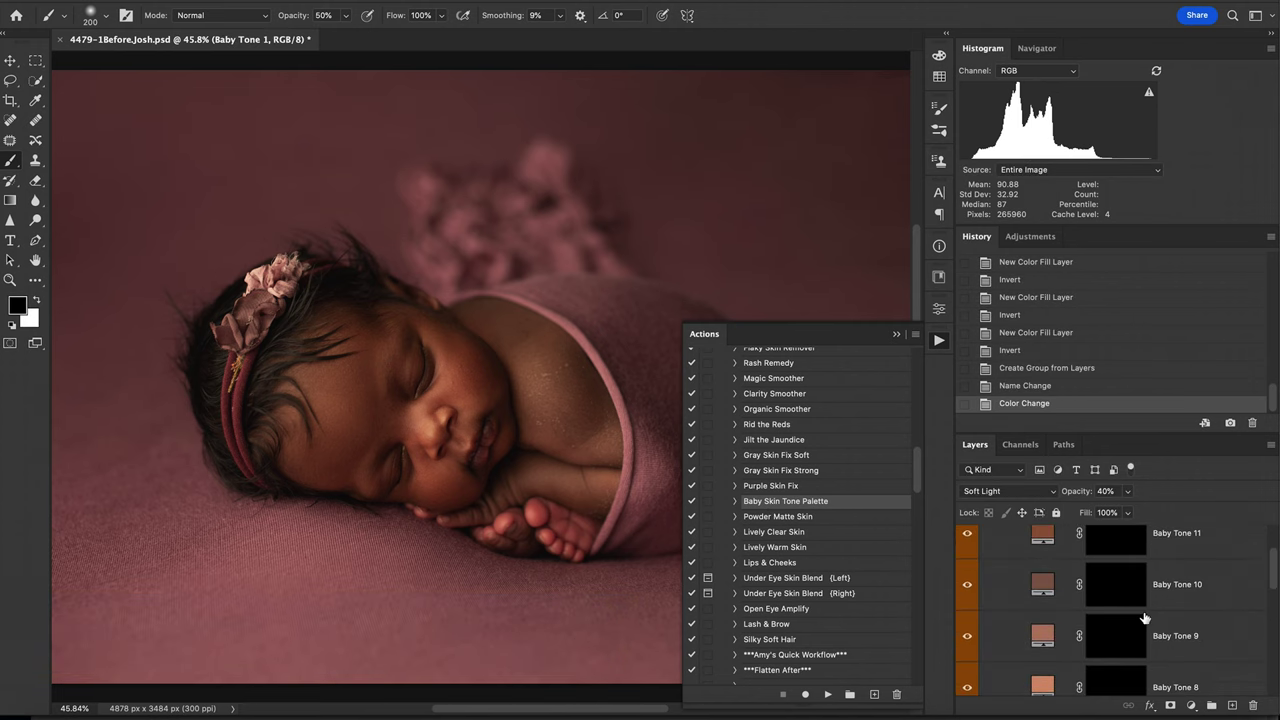
pyautogui.scroll(2, 1145, 618)
pyautogui.click(1133, 591)
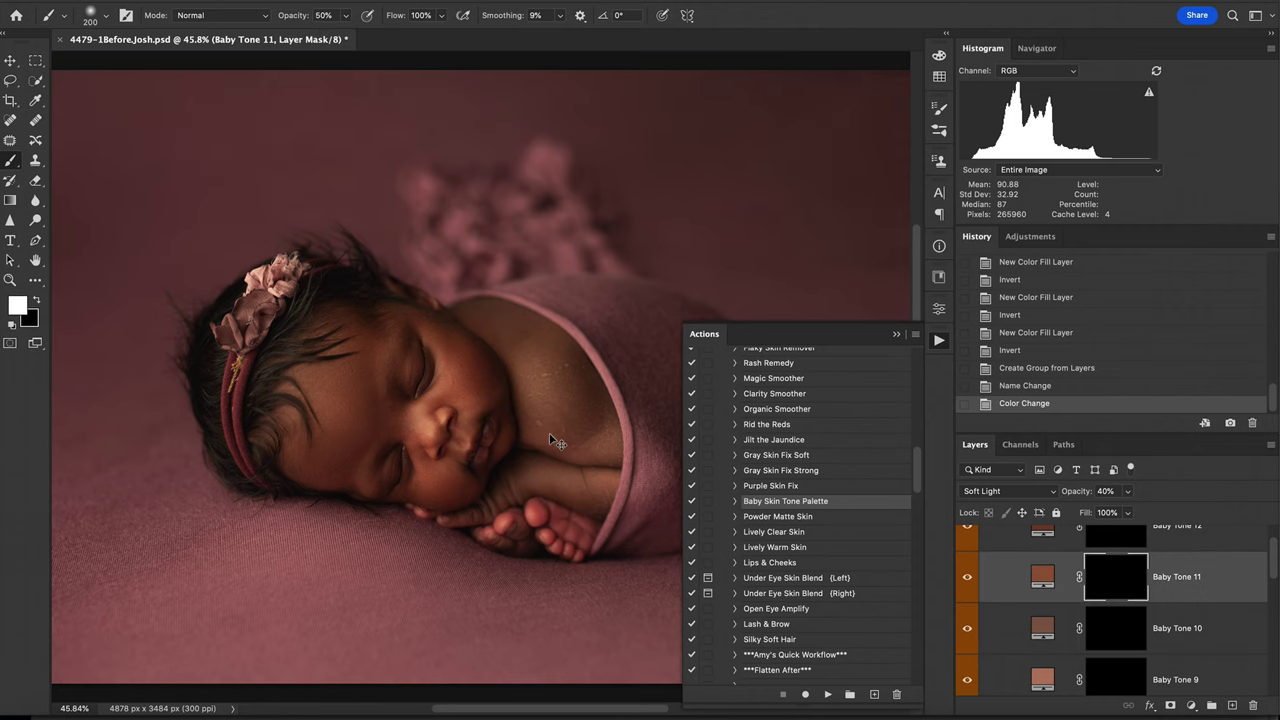
pyautogui.keyDown('alt'); pyautogui.scroll(2, 557, 442); pyautogui.keyUp('alt')
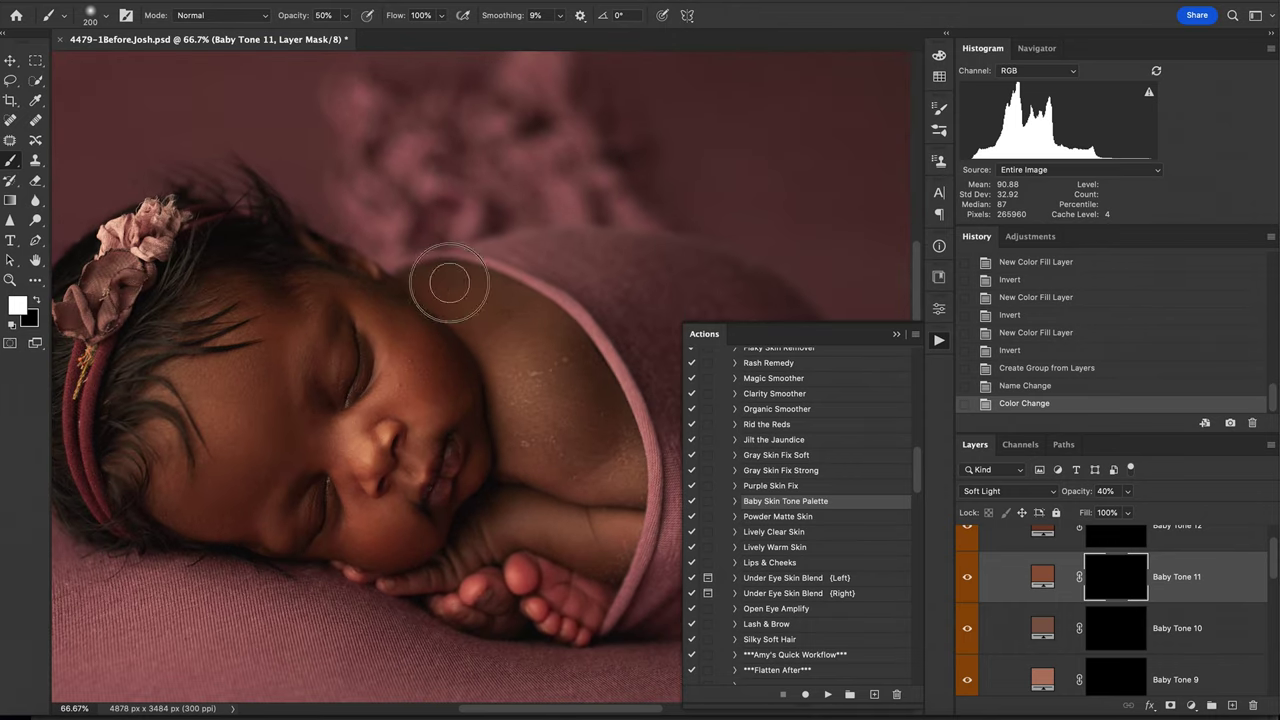
pyautogui.moveTo(483, 289); pyautogui.dragTo(523, 314)
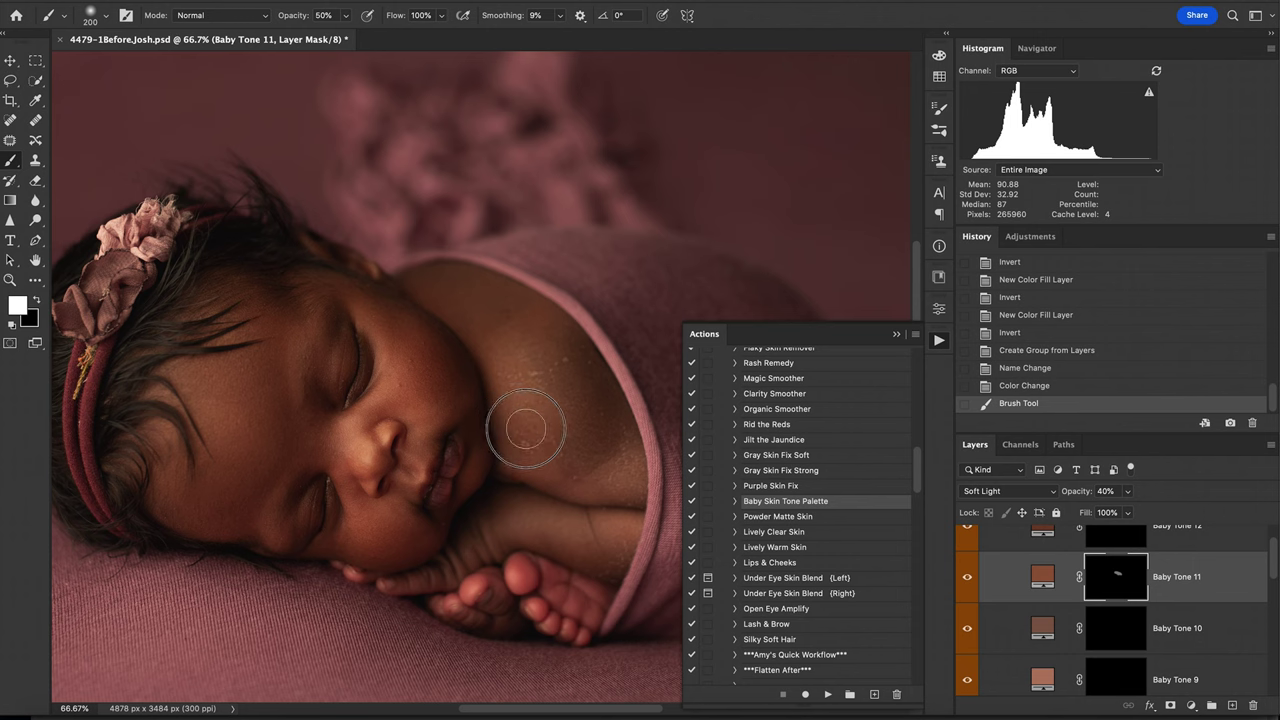
pyautogui.moveTo(565, 463)
pyautogui.mouseDown()
pyautogui.moveTo(568, 433)
pyautogui.moveTo(606, 421)
pyautogui.mouseUp()
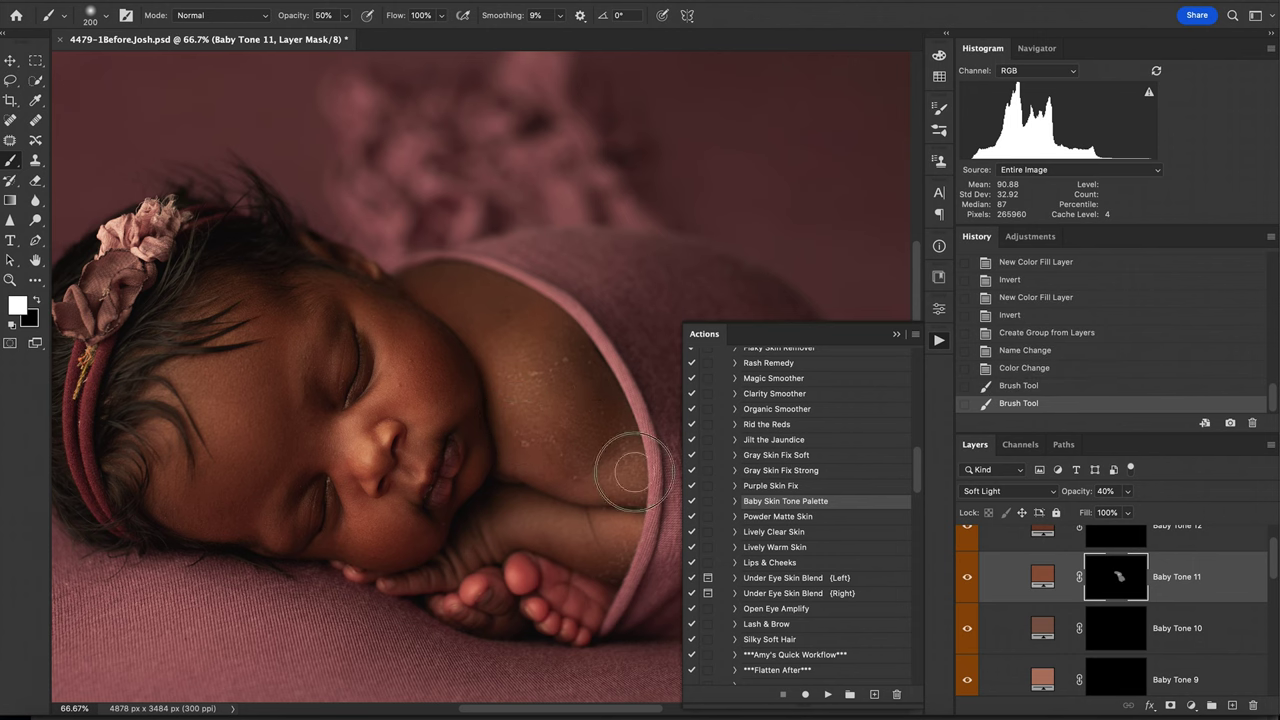
pyautogui.moveTo(620, 482)
pyautogui.mouseDown()
pyautogui.moveTo(587, 475)
pyautogui.moveTo(588, 508)
pyautogui.mouseUp()
pyautogui.moveTo(510, 512); pyautogui.dragTo(503, 516)
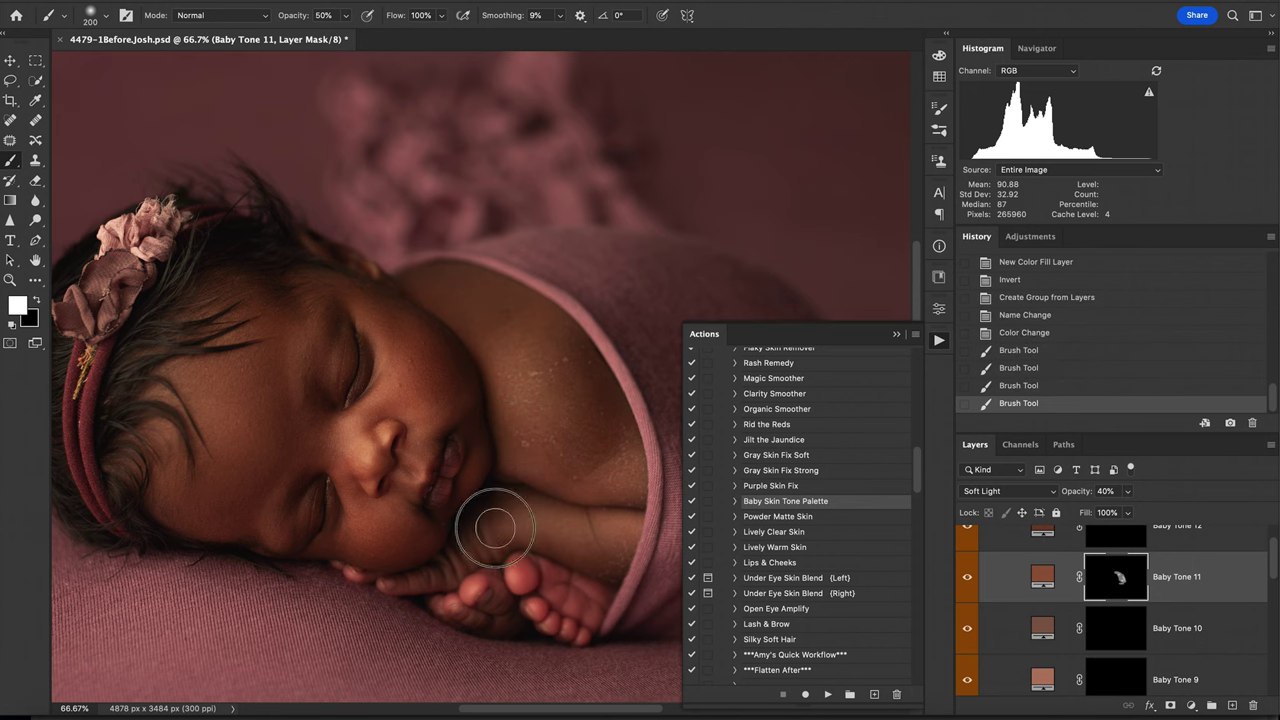
pyautogui.moveTo(598, 484)
pyautogui.mouseDown()
pyautogui.moveTo(617, 486)
pyautogui.moveTo(606, 499)
pyautogui.mouseUp()
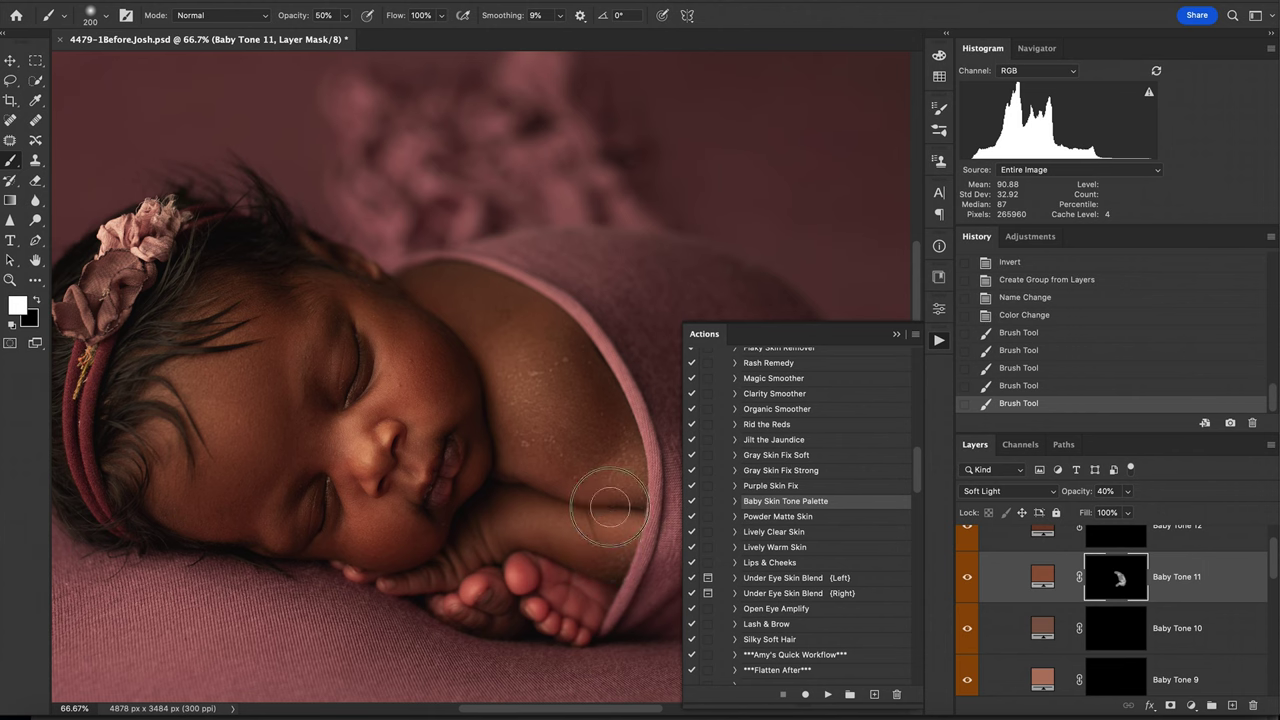
pyautogui.moveTo(625, 455)
pyautogui.mouseDown()
pyautogui.moveTo(586, 365)
pyautogui.moveTo(488, 299)
pyautogui.moveTo(557, 421)
pyautogui.moveTo(530, 416)
pyautogui.moveTo(537, 444)
pyautogui.moveTo(506, 349)
pyautogui.mouseUp()
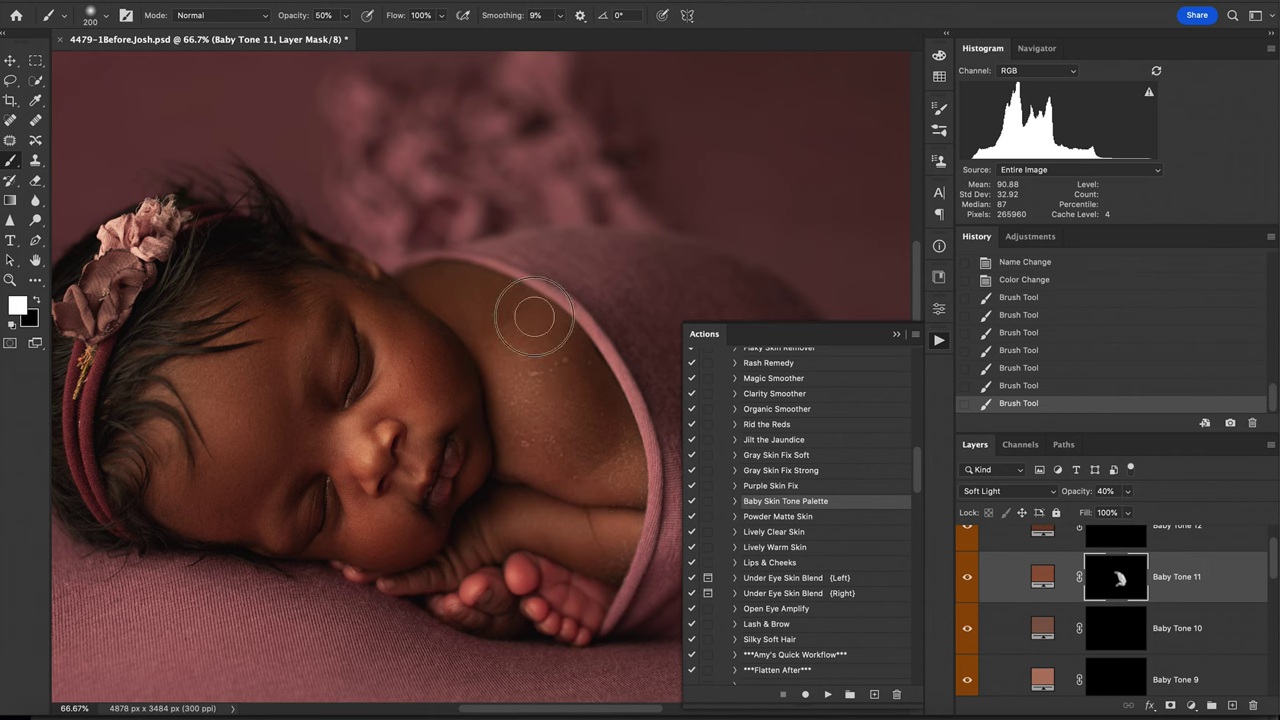
pyautogui.moveTo(602, 370)
pyautogui.mouseDown()
pyautogui.moveTo(578, 374)
pyautogui.moveTo(604, 431)
pyautogui.moveTo(613, 528)
pyautogui.moveTo(602, 515)
pyautogui.mouseUp()
# Paint white over the shoulder and upper arm on the Baby Tone 9 mask at 50% brush opacity.
pyautogui.scroll(2, 1155, 620)
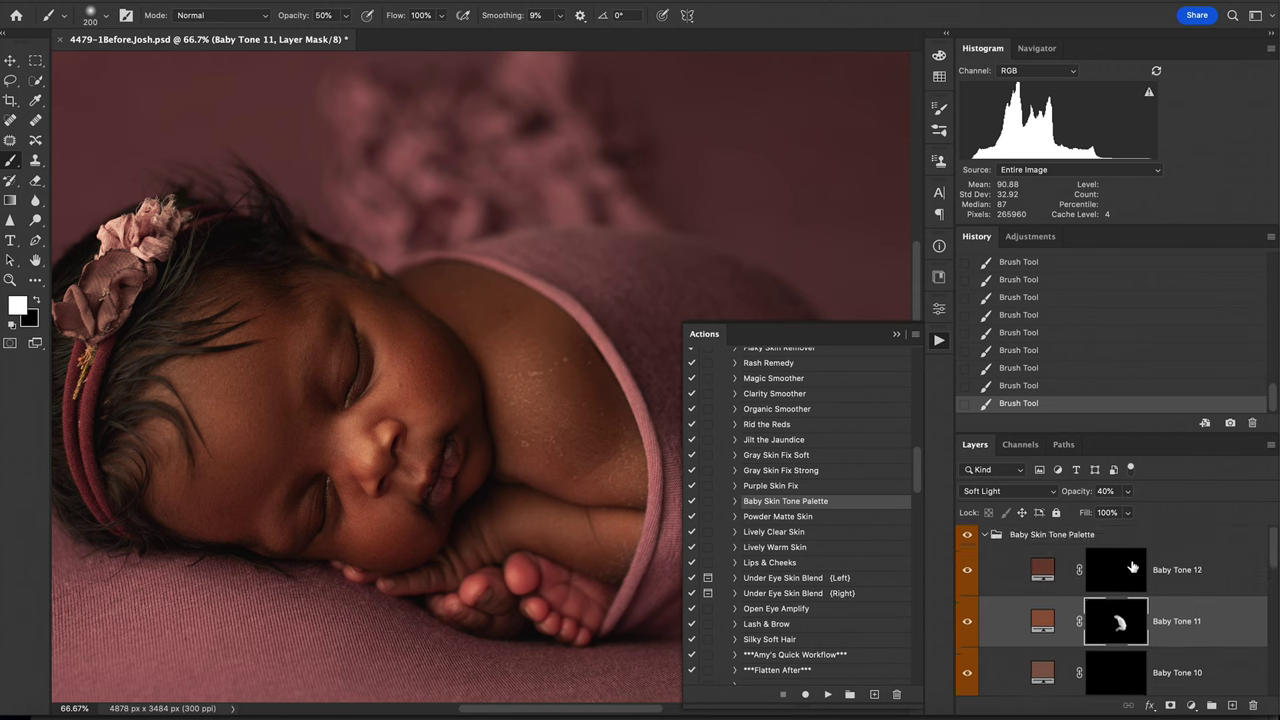
pyautogui.scroll(-4, 1138, 590)
pyautogui.scroll(-1, 1140, 597)
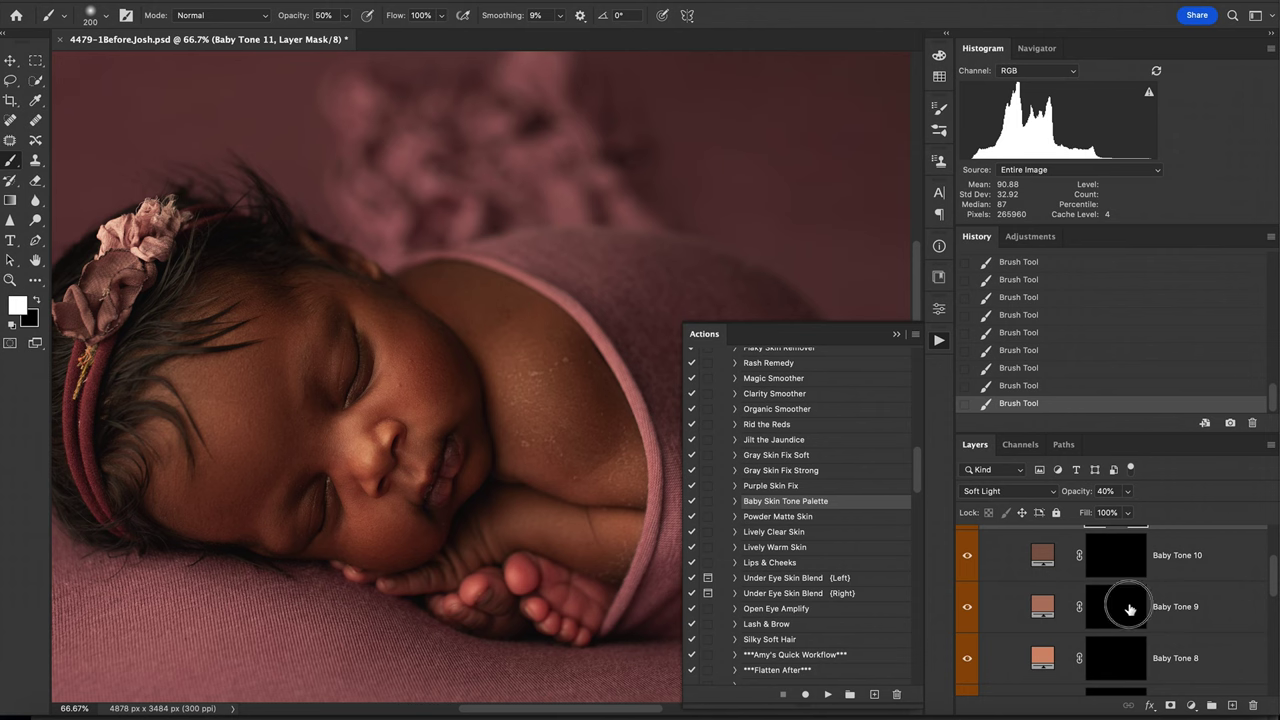
pyautogui.click(1129, 608)
pyautogui.moveTo(542, 428)
pyautogui.mouseDown()
pyautogui.moveTo(502, 375)
pyautogui.moveTo(511, 453)
pyautogui.moveTo(535, 476)
pyautogui.moveTo(587, 509)
pyautogui.moveTo(599, 416)
pyautogui.moveTo(618, 448)
pyautogui.mouseUp()
pyautogui.moveTo(438, 292)
pyautogui.mouseDown()
pyautogui.moveTo(406, 271)
pyautogui.moveTo(487, 286)
pyautogui.moveTo(560, 323)
pyautogui.moveTo(619, 440)
pyautogui.moveTo(561, 410)
pyautogui.moveTo(609, 517)
pyautogui.moveTo(511, 530)
pyautogui.moveTo(474, 563)
pyautogui.moveTo(487, 557)
pyautogui.moveTo(422, 570)
pyautogui.moveTo(465, 571)
pyautogui.moveTo(523, 491)
pyautogui.moveTo(524, 511)
pyautogui.moveTo(613, 585)
pyautogui.moveTo(631, 475)
pyautogui.moveTo(549, 469)
pyautogui.moveTo(487, 387)
pyautogui.mouseUp()
# Paint white over the forehead on the Baby Tone 9 mask with a larger brush at 30% opacity.
pyautogui.press('3')
pyautogui.press(']')
pyautogui.press(']')
pyautogui.press(']')
pyautogui.moveTo(219, 356)
pyautogui.mouseDown()
pyautogui.moveTo(200, 399)
pyautogui.moveTo(200, 490)
pyautogui.moveTo(218, 367)
pyautogui.moveTo(236, 399)
pyautogui.moveTo(257, 397)
pyautogui.moveTo(316, 456)
pyautogui.moveTo(278, 315)
pyautogui.moveTo(250, 366)
pyautogui.moveTo(246, 491)
pyautogui.moveTo(278, 508)
pyautogui.moveTo(313, 487)
pyautogui.moveTo(315, 520)
pyautogui.moveTo(234, 350)
pyautogui.moveTo(293, 293)
pyautogui.mouseUp()
pyautogui.press('[')
pyautogui.press('[')
pyautogui.press('[')
pyautogui.press(']')
pyautogui.press(']')
pyautogui.press(']')
# Compare the background alone with the image showing all the skin tone layers.
pyautogui.scroll(-5, 1038, 612)
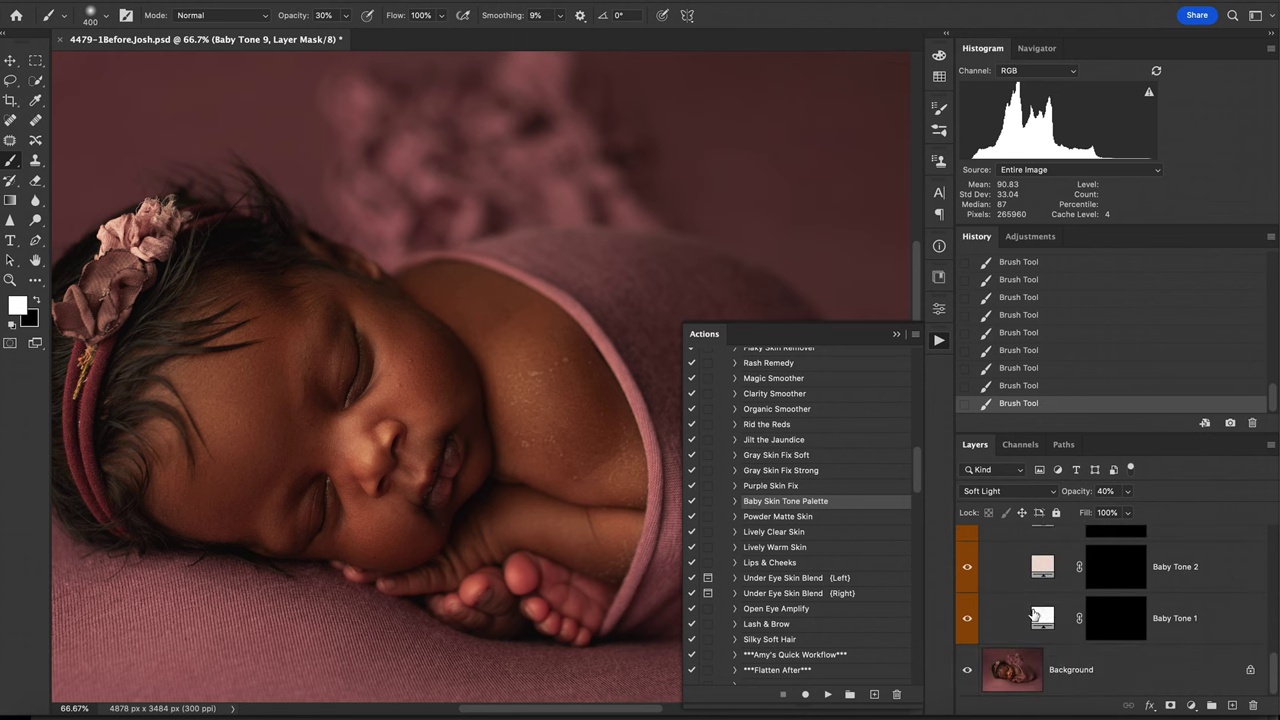
pyautogui.click(967, 672)
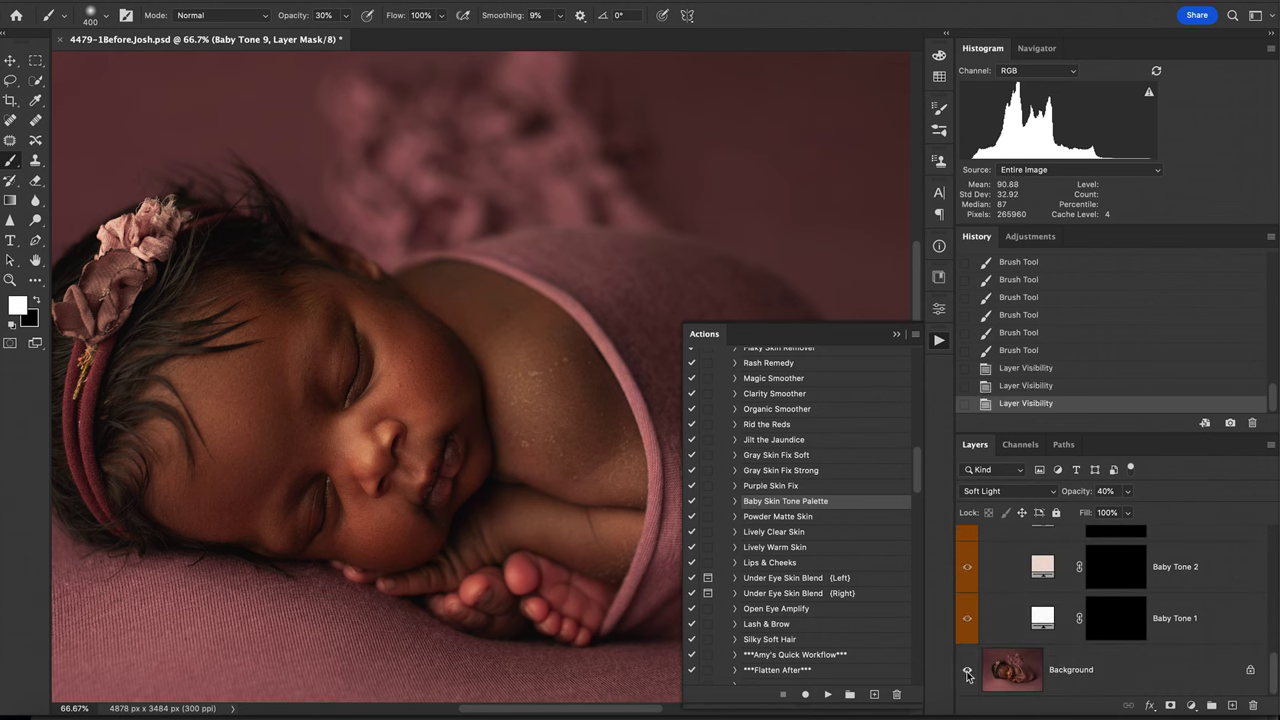
pyautogui.click(967, 674)
# Paint white over the shoulder, back and arm on the Baby Tone 12 mask with a 300 px brush at 30% opacity.
pyautogui.scroll(8, 1106, 550)
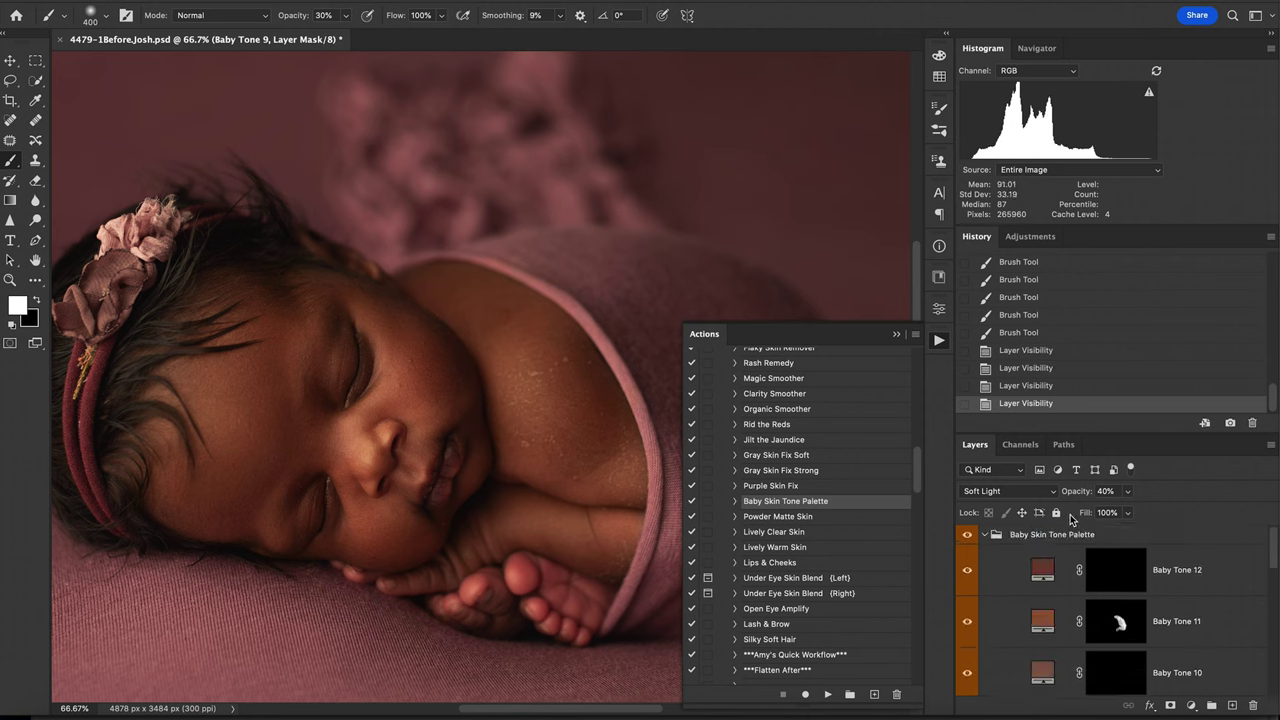
pyautogui.click(1114, 568)
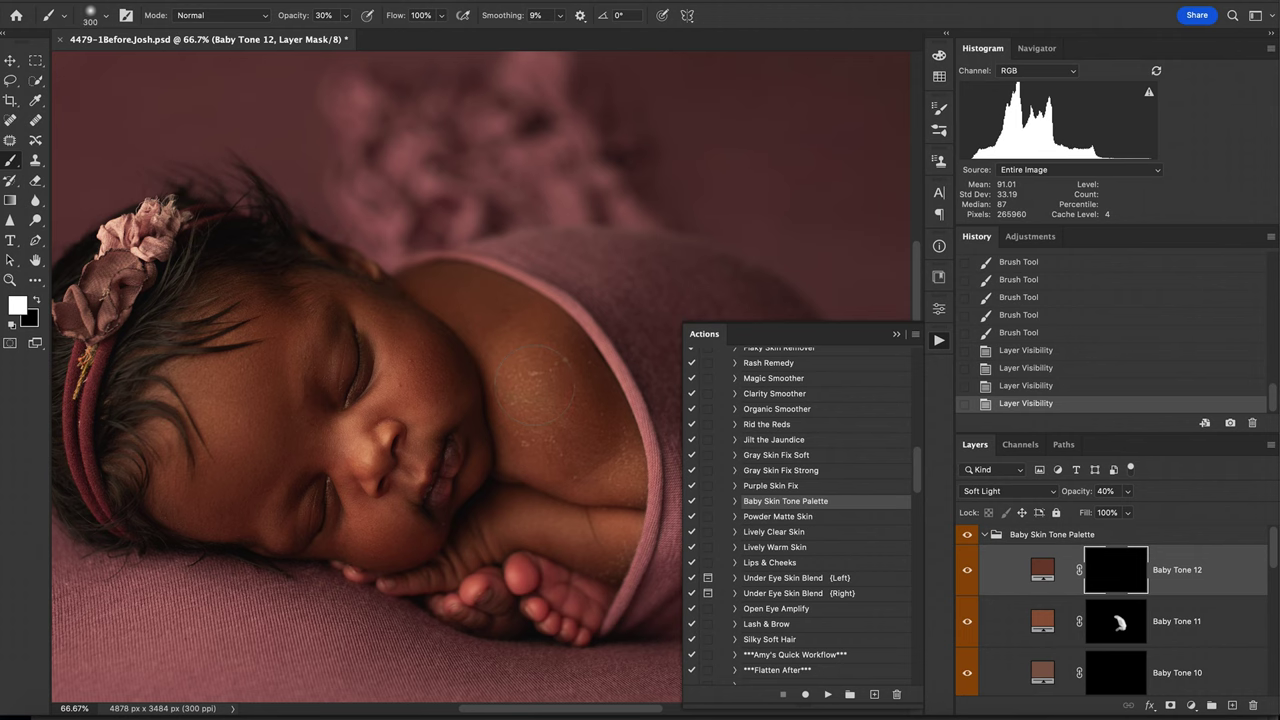
pyautogui.moveTo(471, 311)
pyautogui.mouseDown()
pyautogui.moveTo(527, 320)
pyautogui.moveTo(572, 377)
pyautogui.moveTo(539, 384)
pyautogui.mouseUp()
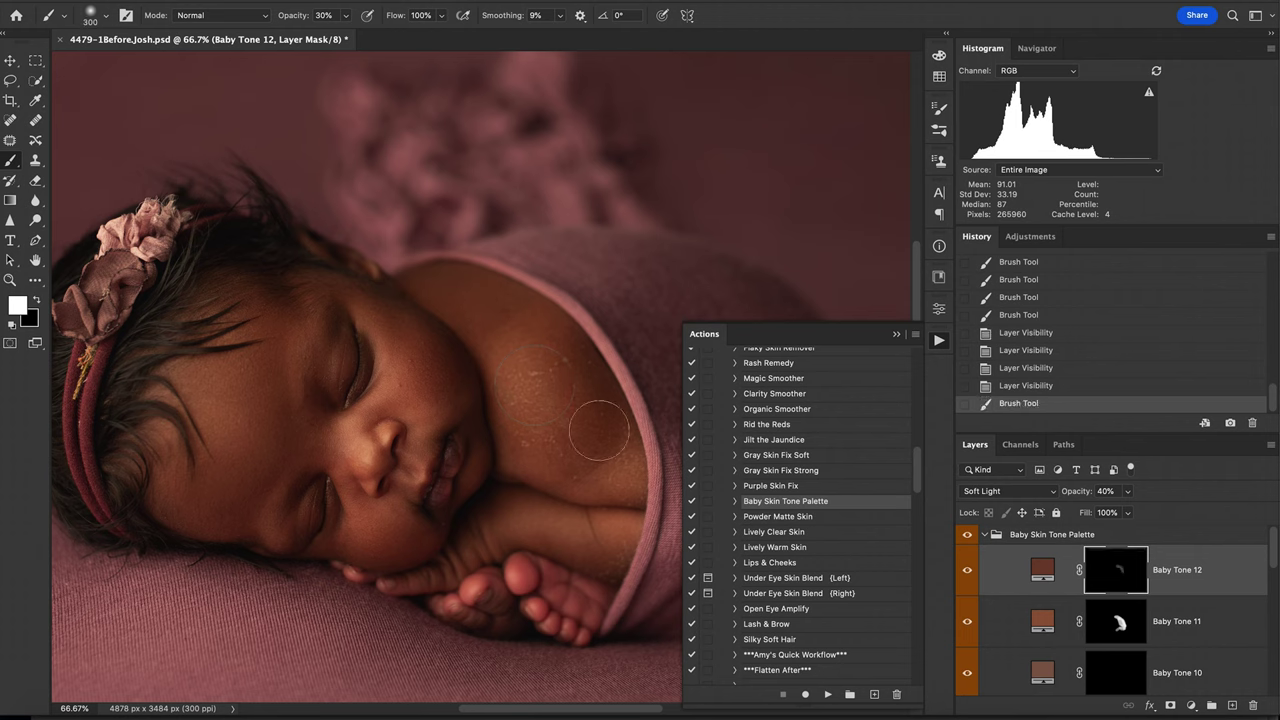
pyautogui.moveTo(618, 487); pyautogui.dragTo(575, 485)
pyautogui.moveTo(587, 533); pyautogui.dragTo(606, 537)
pyautogui.moveTo(616, 444); pyautogui.dragTo(621, 558)
pyautogui.moveTo(518, 416)
pyautogui.mouseDown()
pyautogui.moveTo(506, 335)
pyautogui.moveTo(432, 281)
pyautogui.moveTo(459, 281)
pyautogui.moveTo(607, 397)
pyautogui.mouseUp()
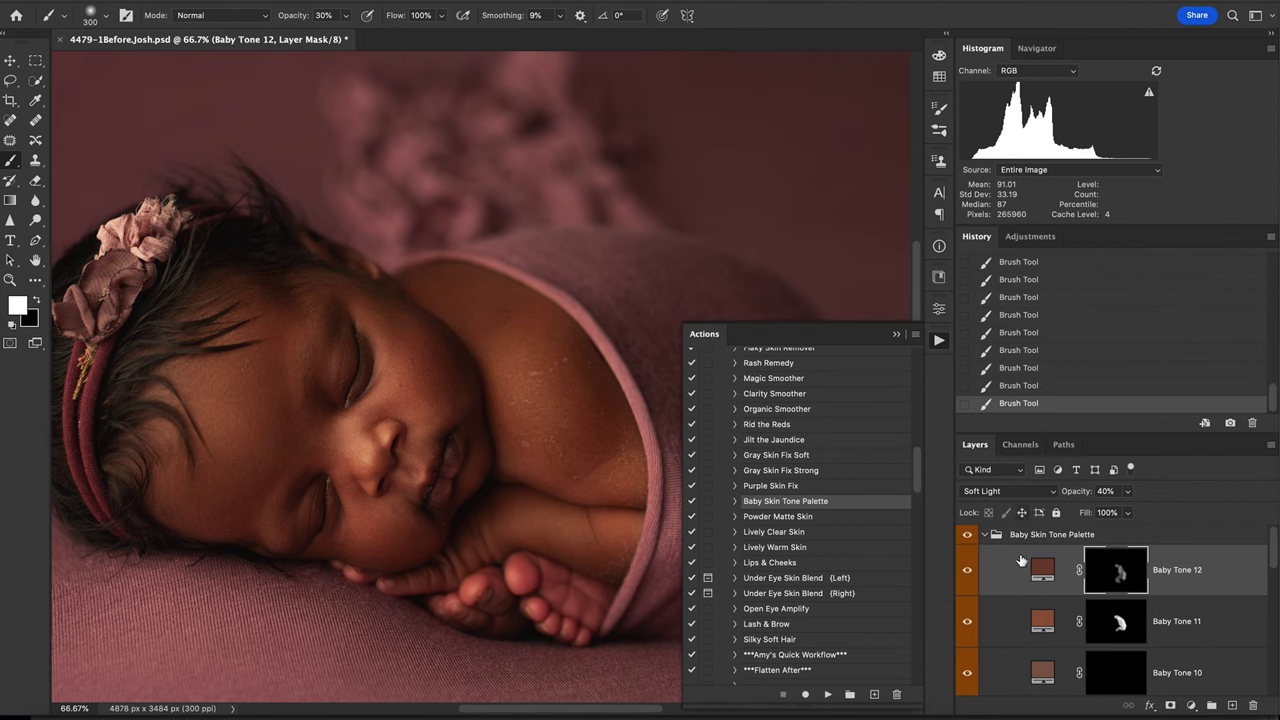
# Compare the image with the Baby Skin Tone Palette group hidden and shown, and paint black over the upper arm on the Baby Tone 12 mask.
pyautogui.click(967, 535)
pyautogui.click(967, 535)
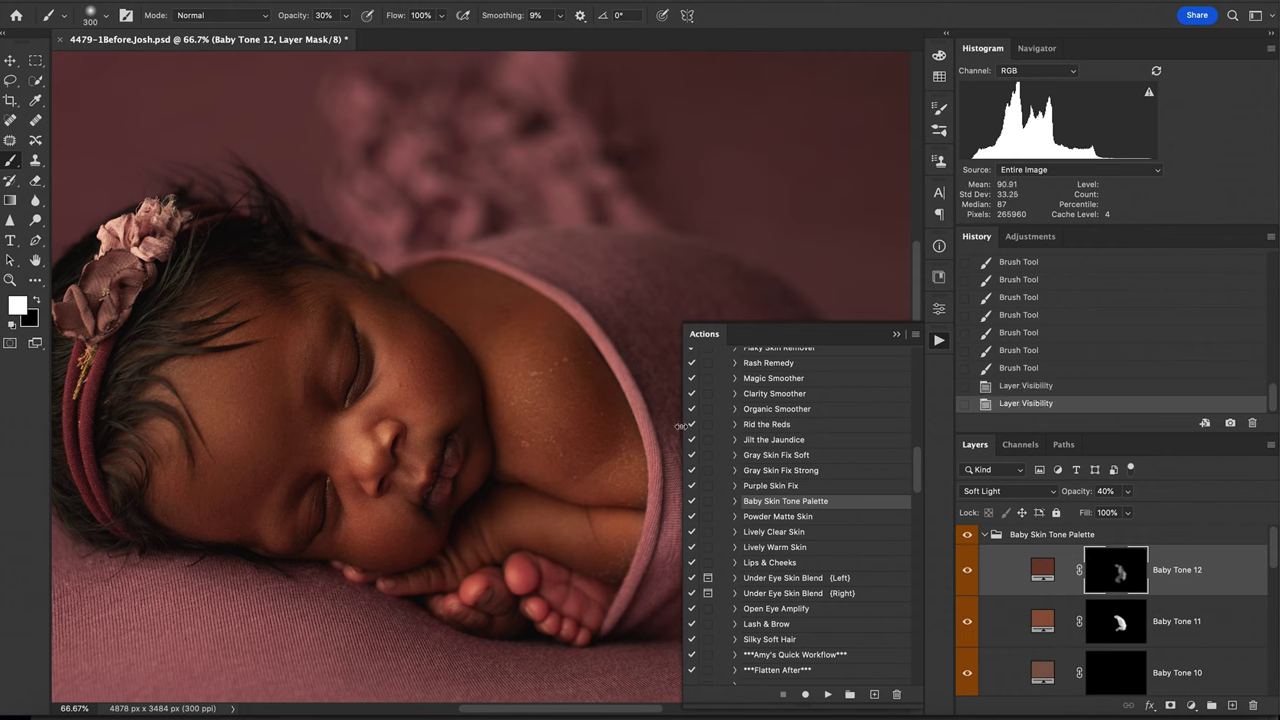
pyautogui.press('x')
pyautogui.moveTo(586, 434); pyautogui.dragTo(594, 429)
pyautogui.click(598, 443)
# Compare the whole image with its background layer alone, and flatten the image.
pyautogui.scroll(-2, 665, 535)
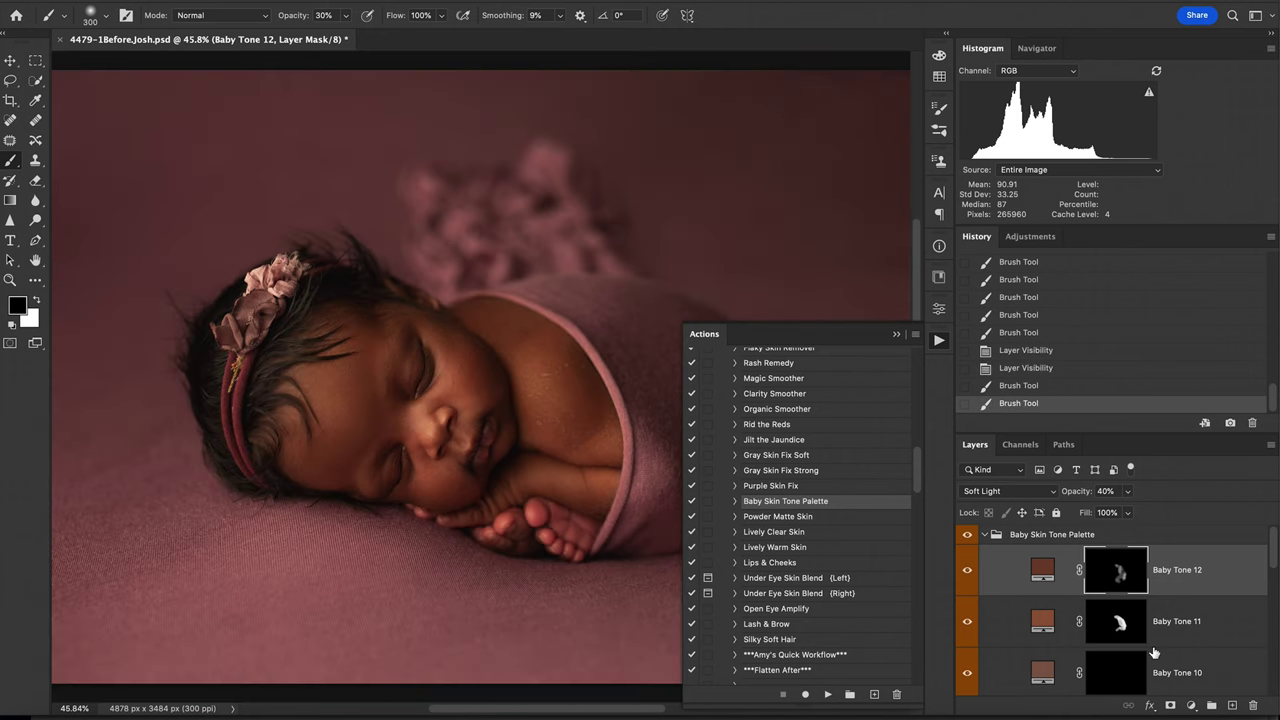
pyautogui.scroll(-10, 1155, 653)
pyautogui.click(966, 670)
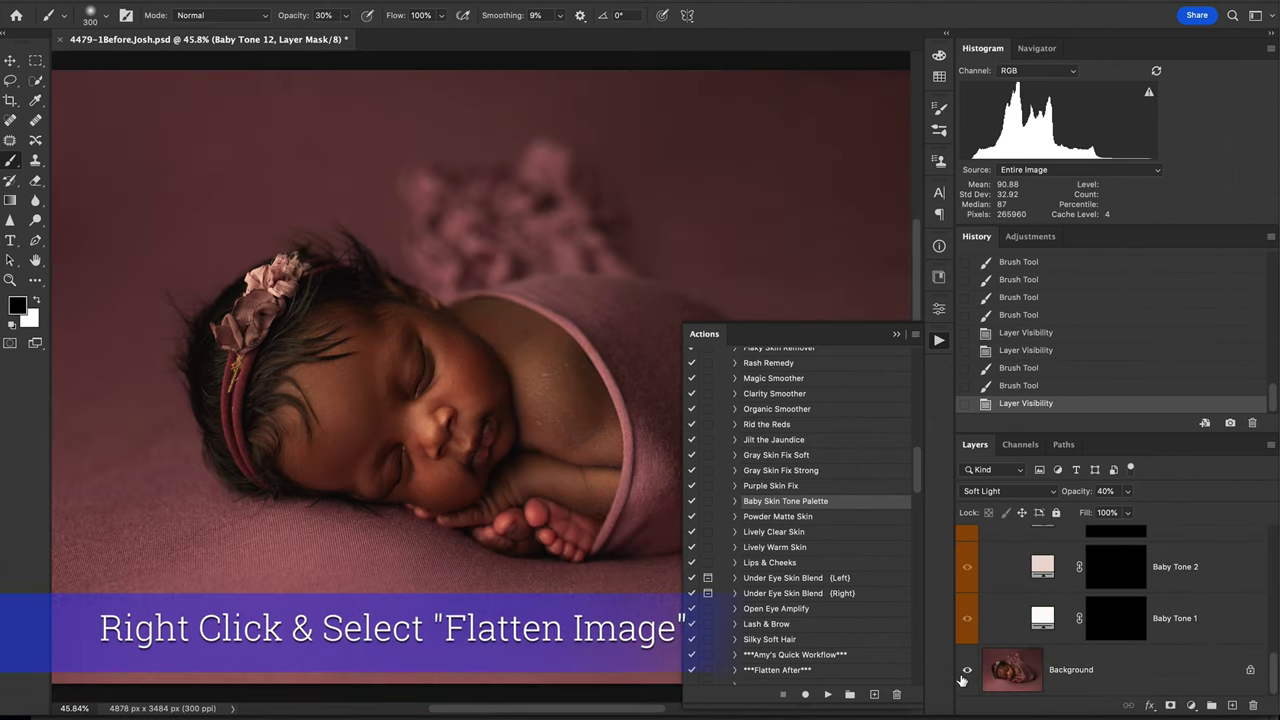
pyautogui.rightClick(1128, 668)
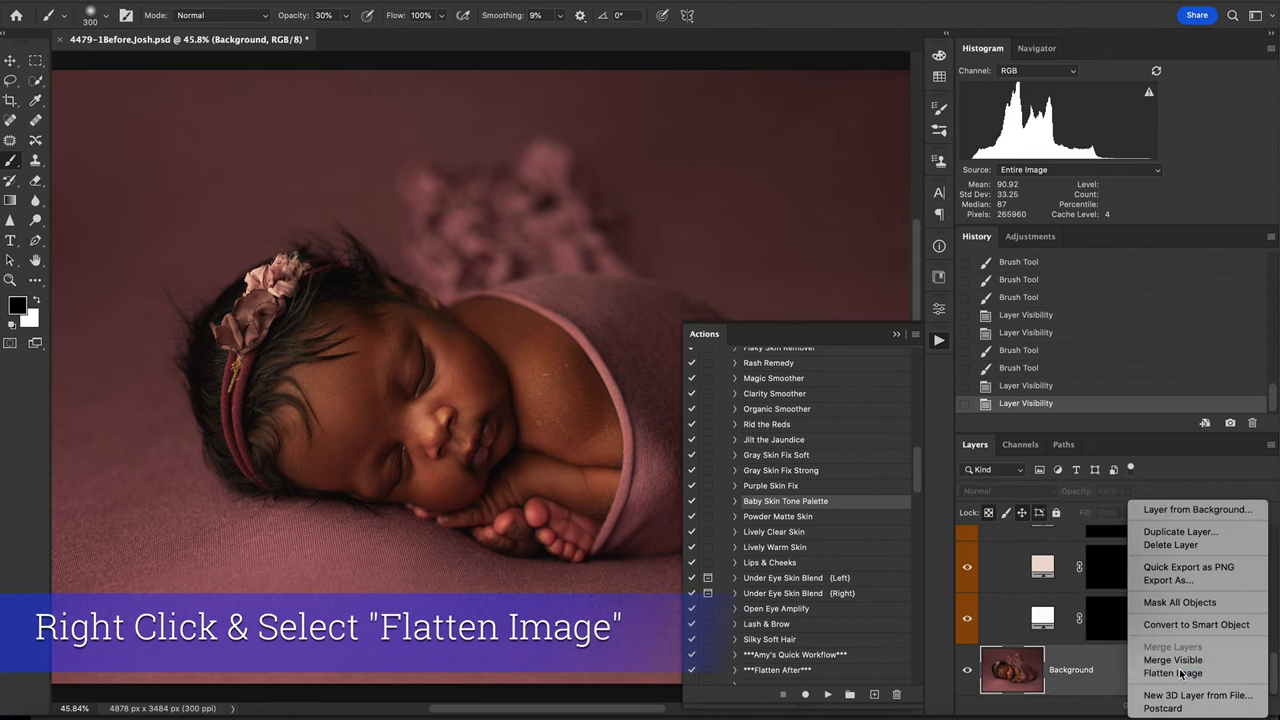
pyautogui.click(1181, 674)
# Replace the small blemishes on the baby's cheek with nearby clean skin using the Patch tool.
pyautogui.press('super+plus')
pyautogui.press('super+plus')
pyautogui.press('super+plus')
pyautogui.press('super+plus')
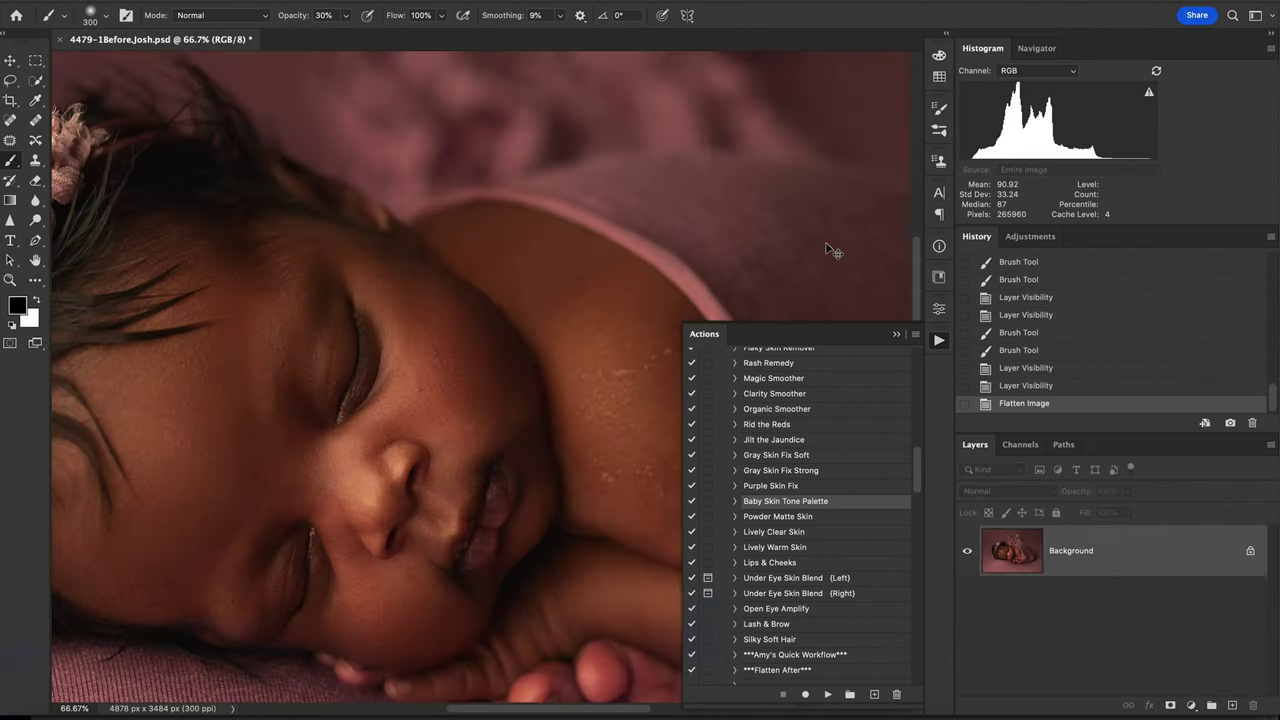
pyautogui.moveTo(238, 447); pyautogui.dragTo(296, 380)
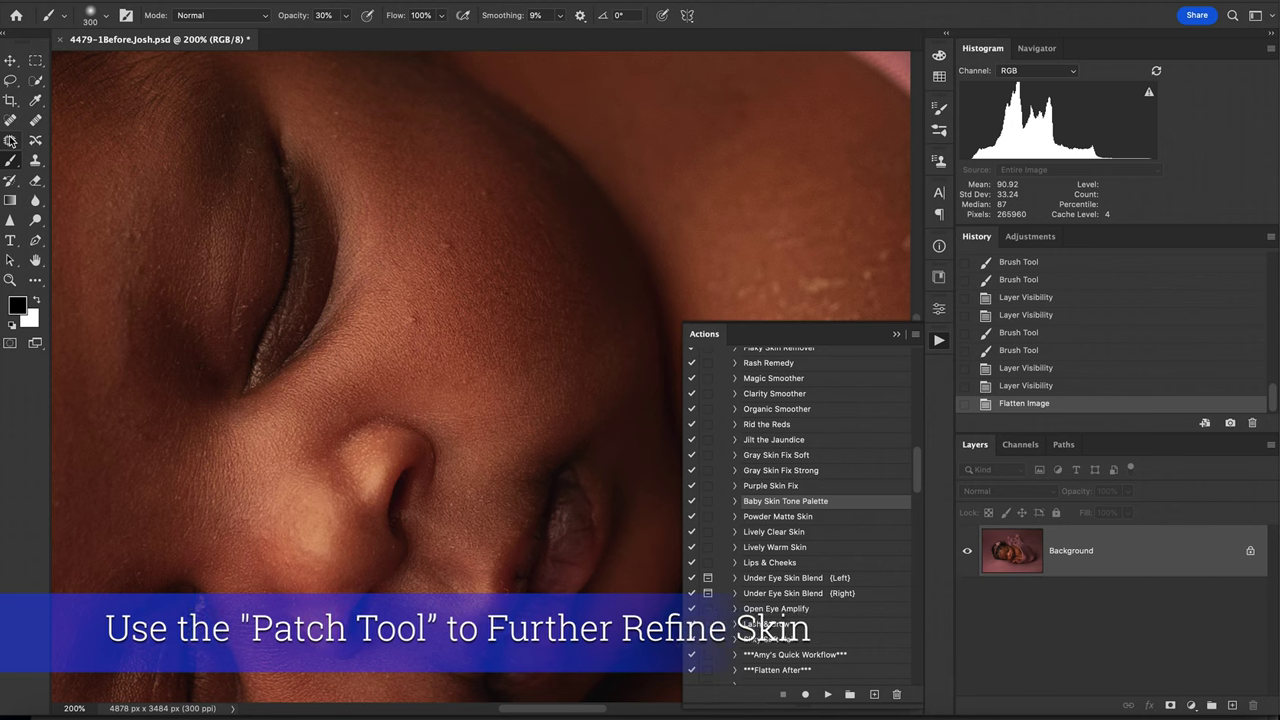
pyautogui.press('j')
pyautogui.moveTo(414, 306)
pyautogui.mouseDown()
pyautogui.moveTo(405, 341)
pyautogui.moveTo(420, 315)
pyautogui.mouseUp()
pyautogui.moveTo(415, 322); pyautogui.dragTo(442, 338)
pyautogui.press('super+d')
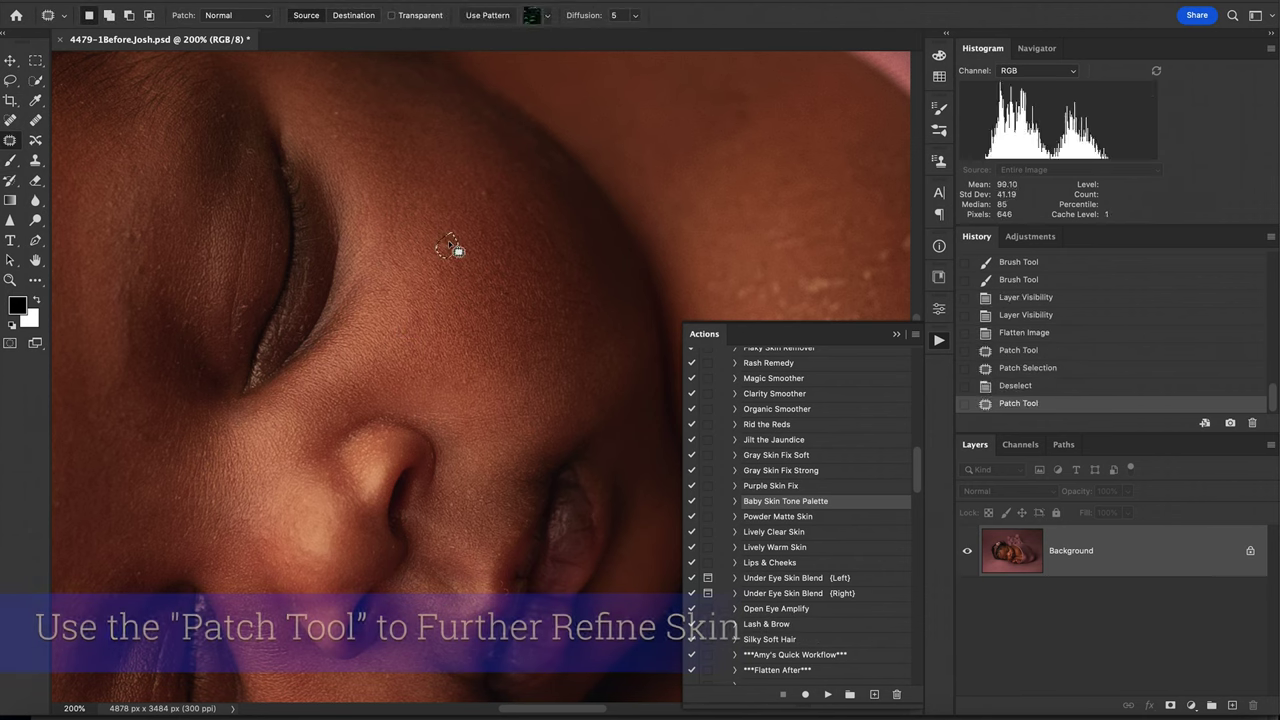
pyautogui.moveTo(451, 240); pyautogui.dragTo(453, 242)
pyautogui.moveTo(449, 245); pyautogui.dragTo(475, 255)
pyautogui.press('super+d')
pyautogui.moveTo(484, 190); pyautogui.dragTo(486, 192)
pyautogui.moveTo(484, 196); pyautogui.dragTo(462, 215)
pyautogui.press('super+d')
pyautogui.moveTo(340, 96); pyautogui.dragTo(343, 98)
# Patch the flaky spots and small marks on the shoulder and back with nearby clean skin.
pyautogui.hscroll(5, 500, 280)
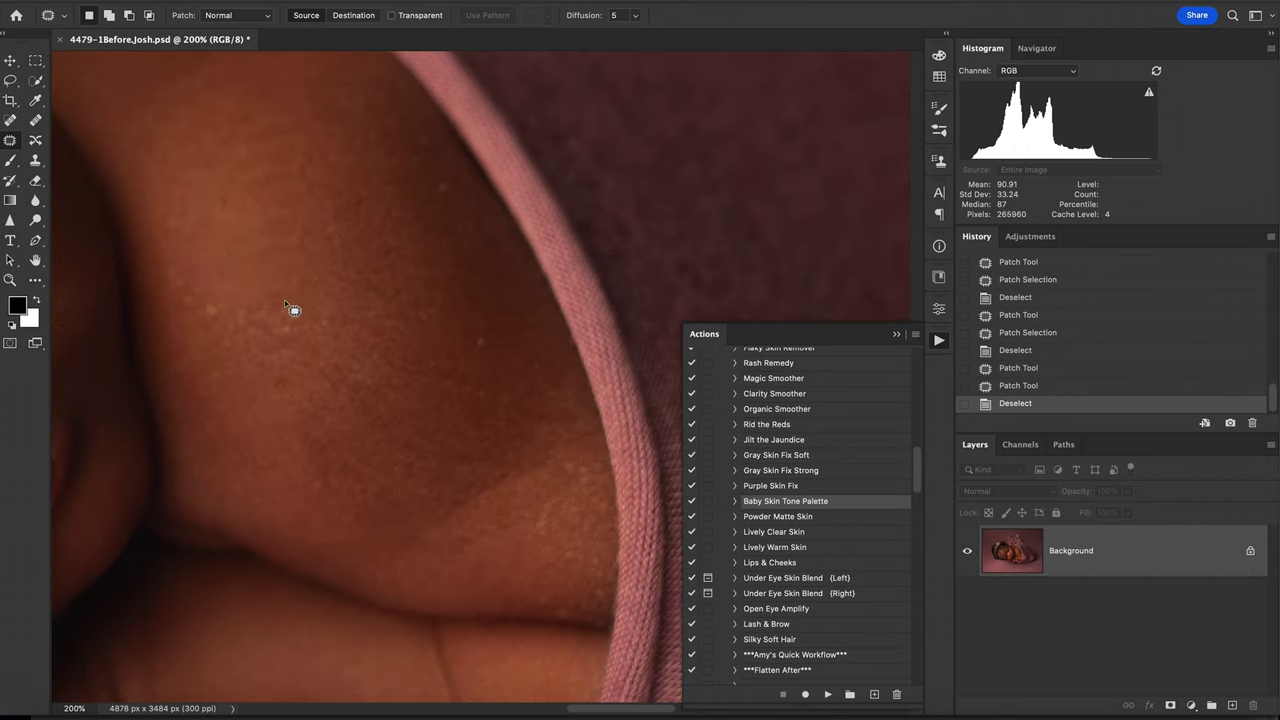
pyautogui.moveTo(233, 280)
pyautogui.mouseDown()
pyautogui.moveTo(183, 297)
pyautogui.moveTo(238, 274)
pyautogui.mouseUp()
pyautogui.moveTo(280, 304); pyautogui.dragTo(326, 334)
pyautogui.press('super+d')
pyautogui.moveTo(217, 263); pyautogui.dragTo(318, 170)
pyautogui.moveTo(330, 252); pyautogui.dragTo(390, 176)
pyautogui.hotkey('ctrl', 'd')
pyautogui.moveTo(240, 258)
pyautogui.mouseDown()
pyautogui.moveTo(300, 238)
pyautogui.moveTo(274, 320)
pyautogui.mouseUp()
pyautogui.hotkey('ctrl', 'd')
pyautogui.moveTo(423, 126)
pyautogui.mouseDown()
pyautogui.moveTo(409, 264)
pyautogui.moveTo(482, 360)
pyautogui.moveTo(480, 320)
pyautogui.mouseUp()
pyautogui.hotkey('ctrl', 'd')
pyautogui.moveTo(482, 341); pyautogui.dragTo(433, 344)
pyautogui.press('super+d')
# Fit the whole image in view and run the Magic Smoother action from the Retouch Toolkit group.
pyautogui.press('super+0')
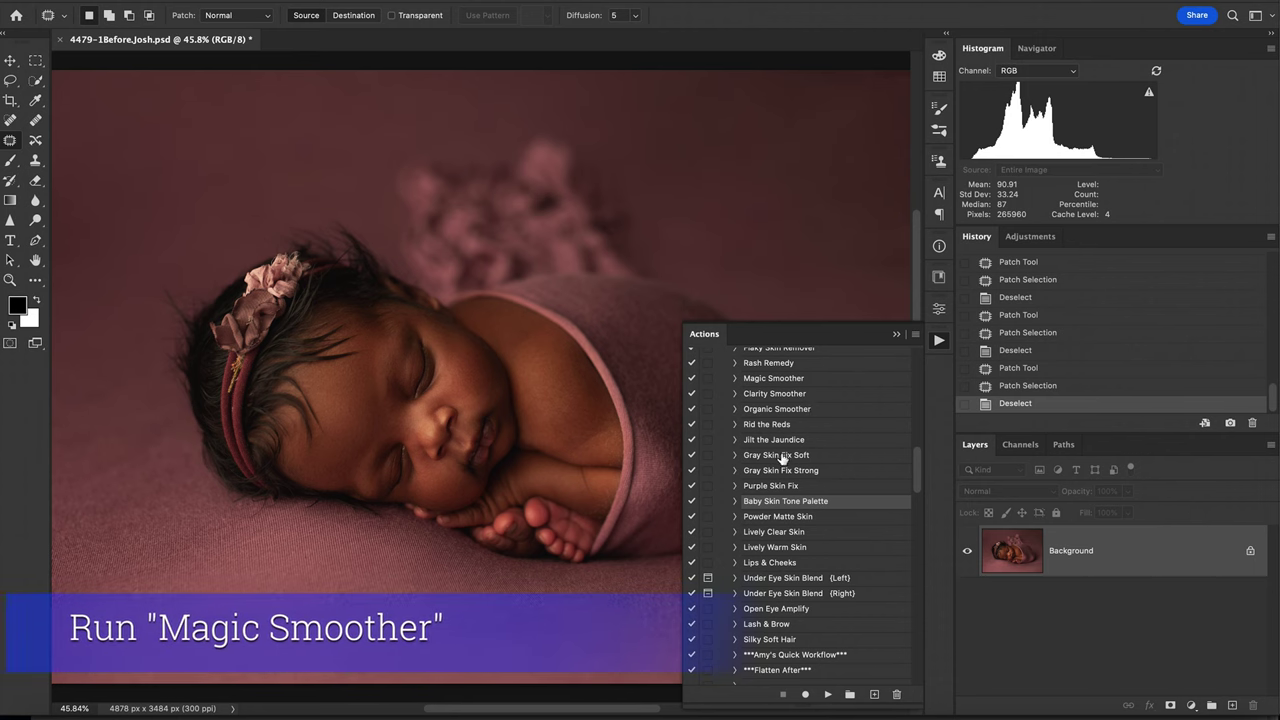
pyautogui.scroll(5, 781, 458)
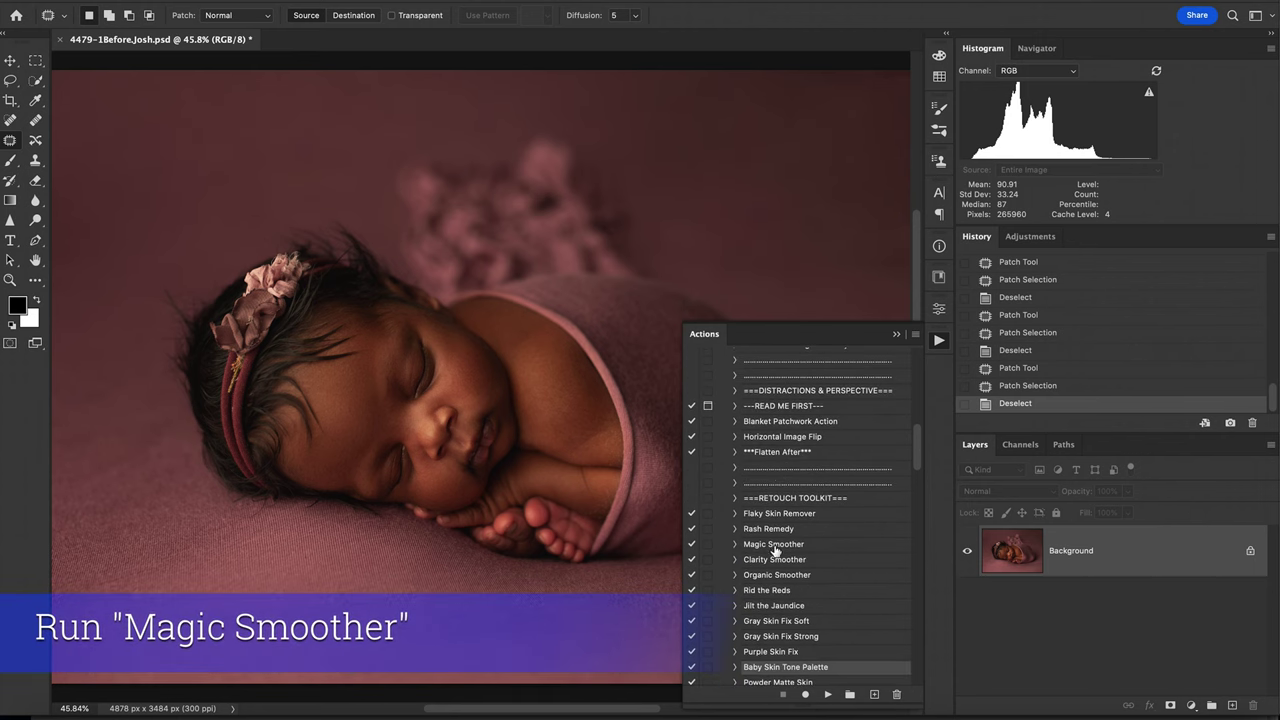
pyautogui.click(774, 546)
pyautogui.click(826, 695)
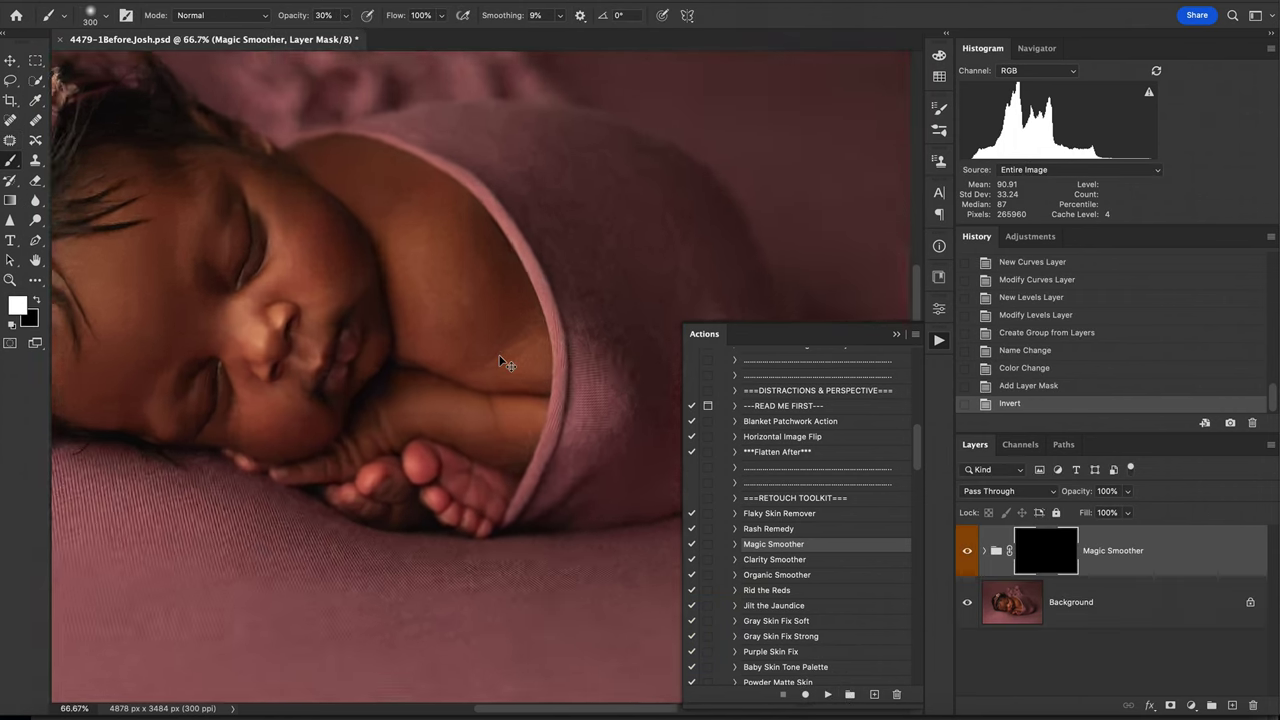
# Paint white over the back and arm on the Magic Smoother mask with a 300 px brush at 70% opacity.
pyautogui.press('super+plus')
pyautogui.scroll(3, 497, 363)
pyautogui.moveTo(491, 425)
pyautogui.mouseDown()
pyautogui.moveTo(456, 352)
pyautogui.moveTo(356, 235)
pyautogui.moveTo(460, 276)
pyautogui.moveTo(536, 424)
pyautogui.mouseUp()
pyautogui.moveTo(502, 583); pyautogui.dragTo(543, 586)
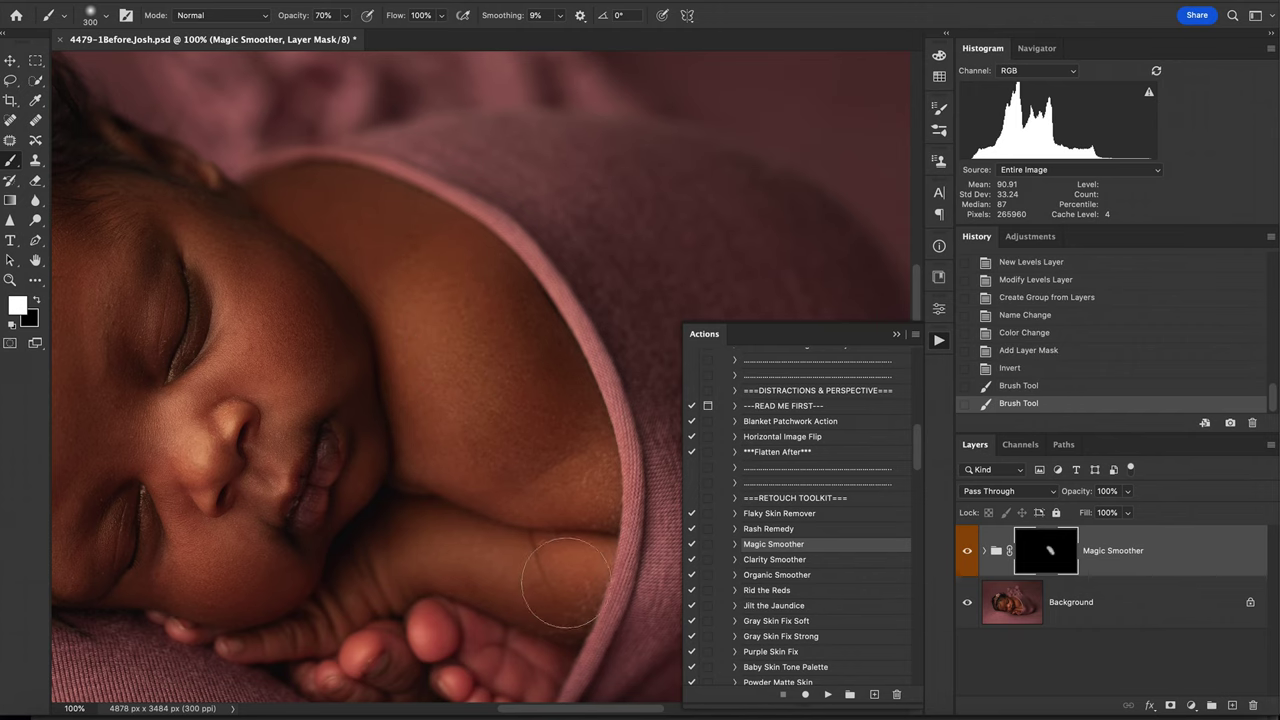
# Fit the whole image in view and flatten the Magic Smoother group into the background.
pyautogui.press('super+0')
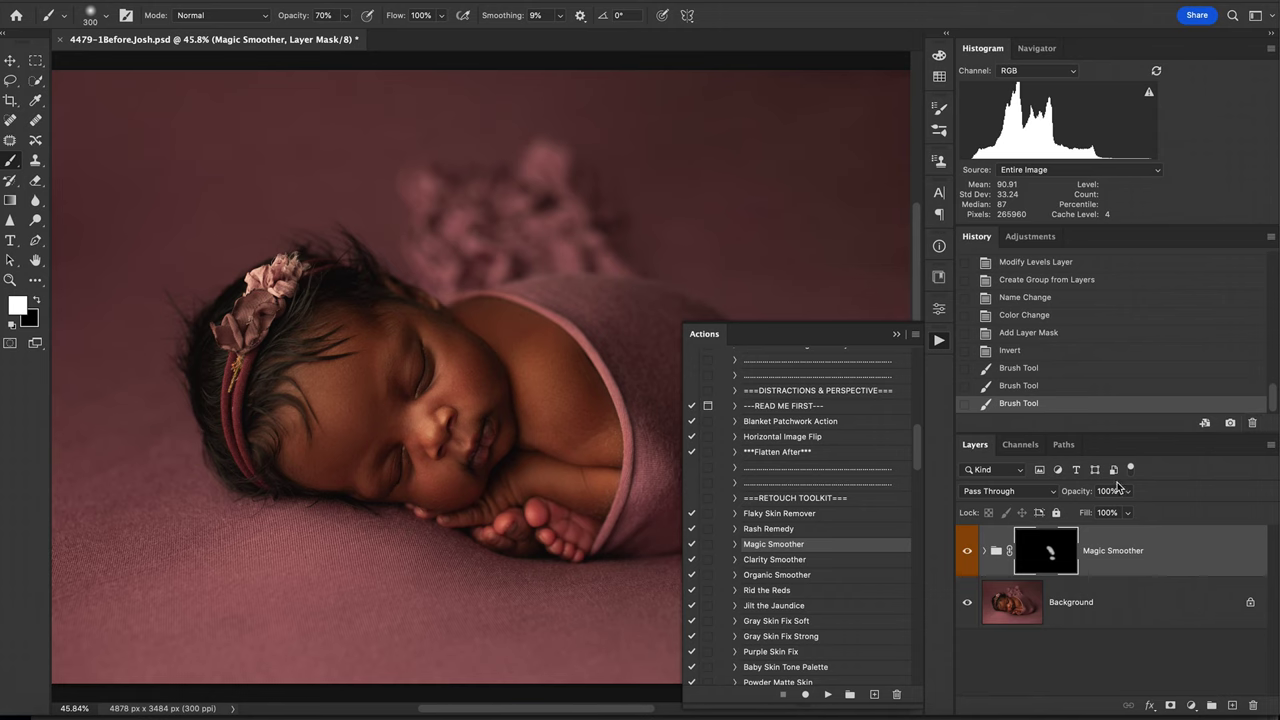
pyautogui.rightClick(1062, 602)
pyautogui.click(1112, 591)
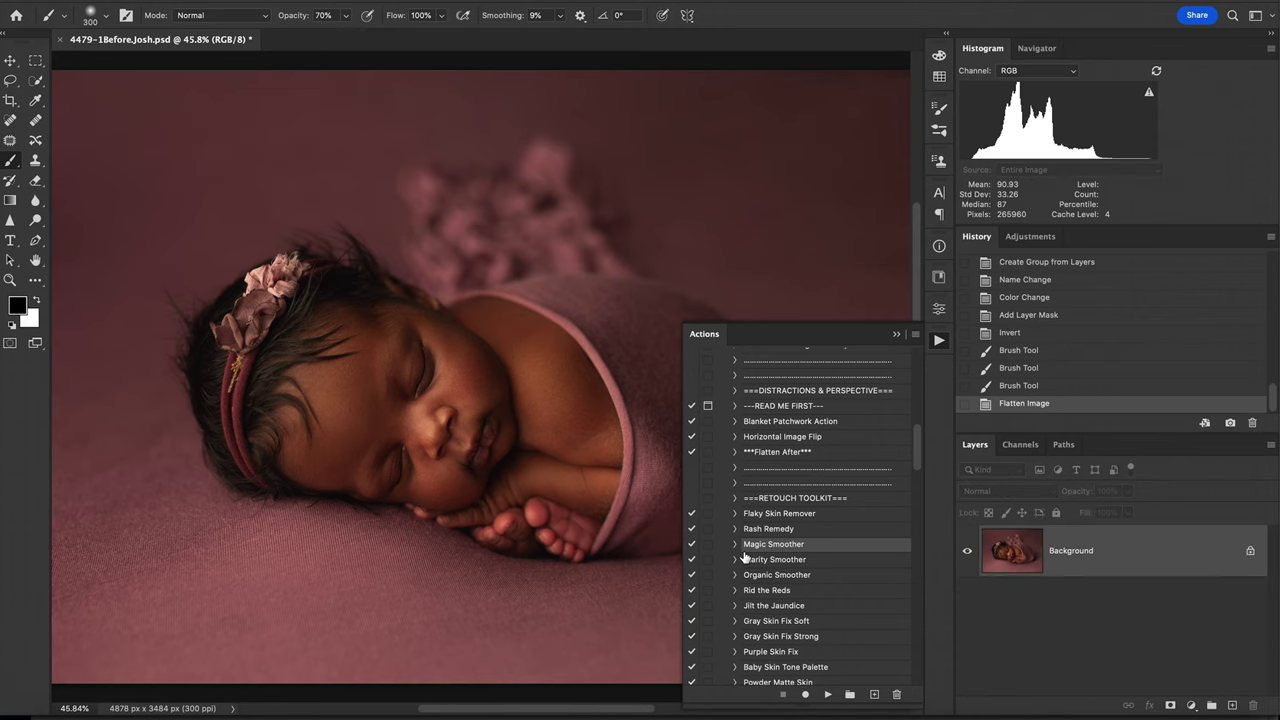
# Run the Bedtime Story Foundation {Clean} action from the One-Click Foundations group and collapse the action list.
pyautogui.scroll(-10, 764, 510)
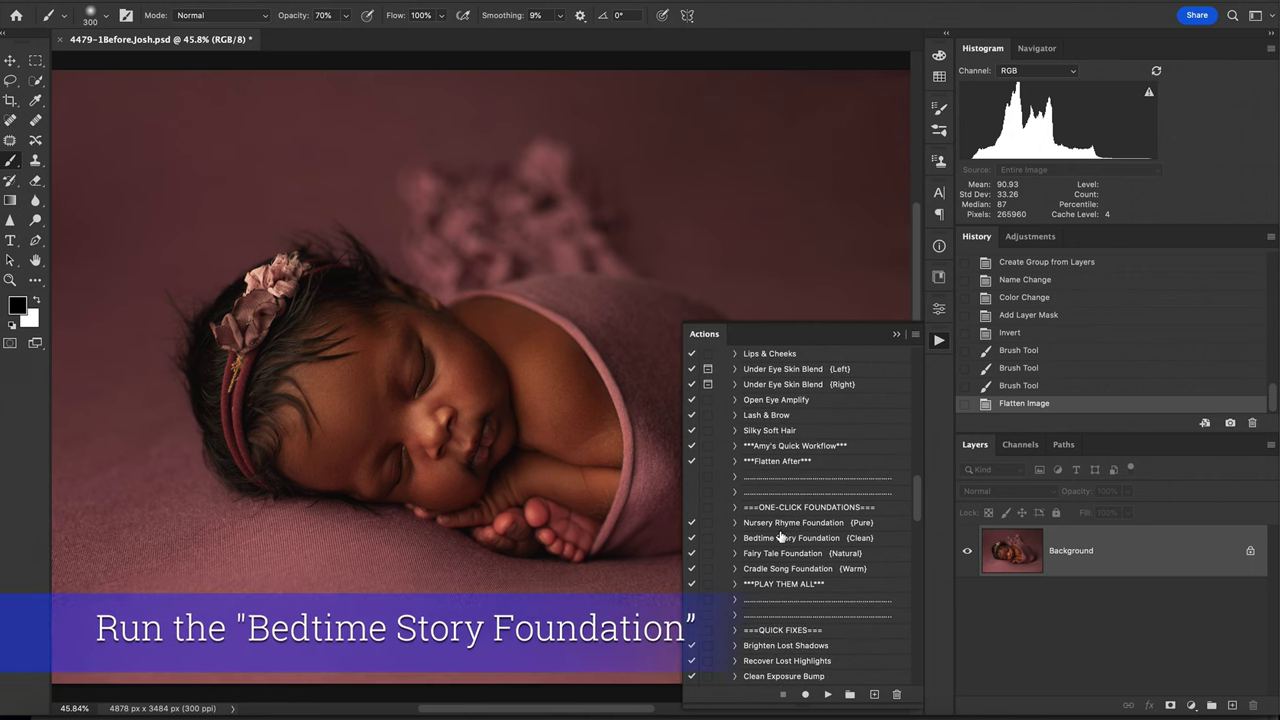
pyautogui.click(781, 538)
pyautogui.click(828, 694)
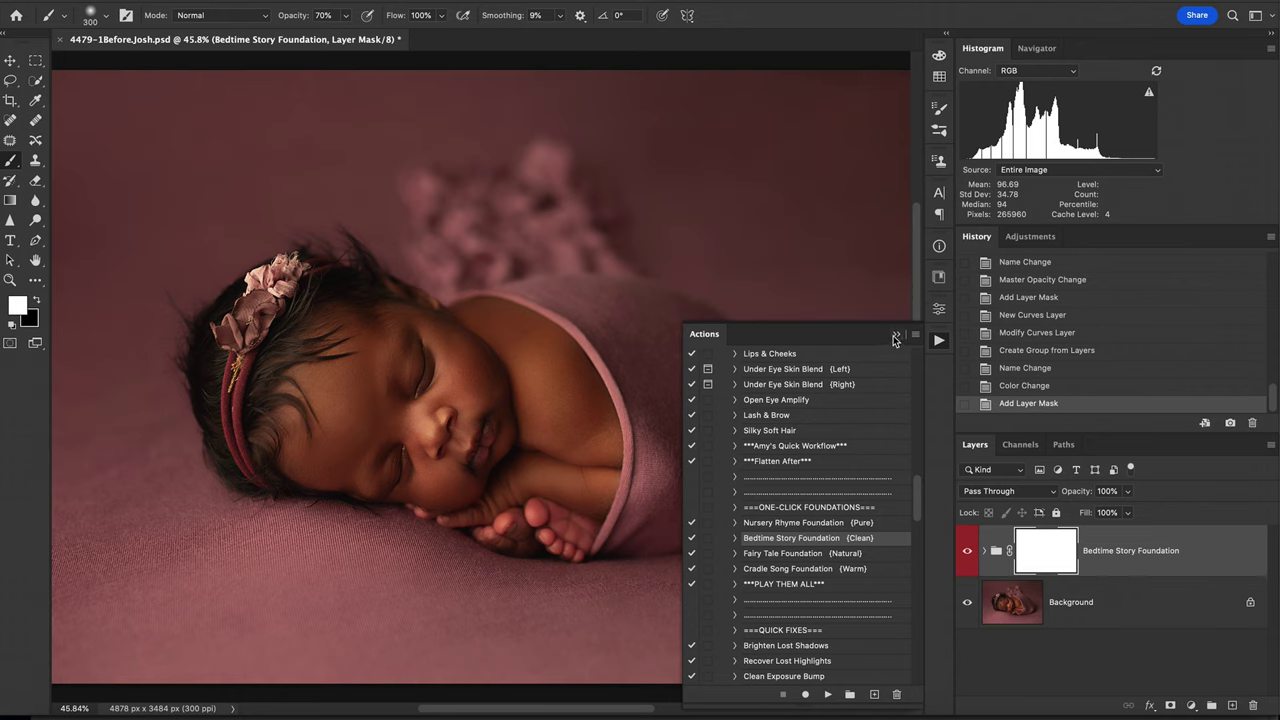
pyautogui.click(895, 337)
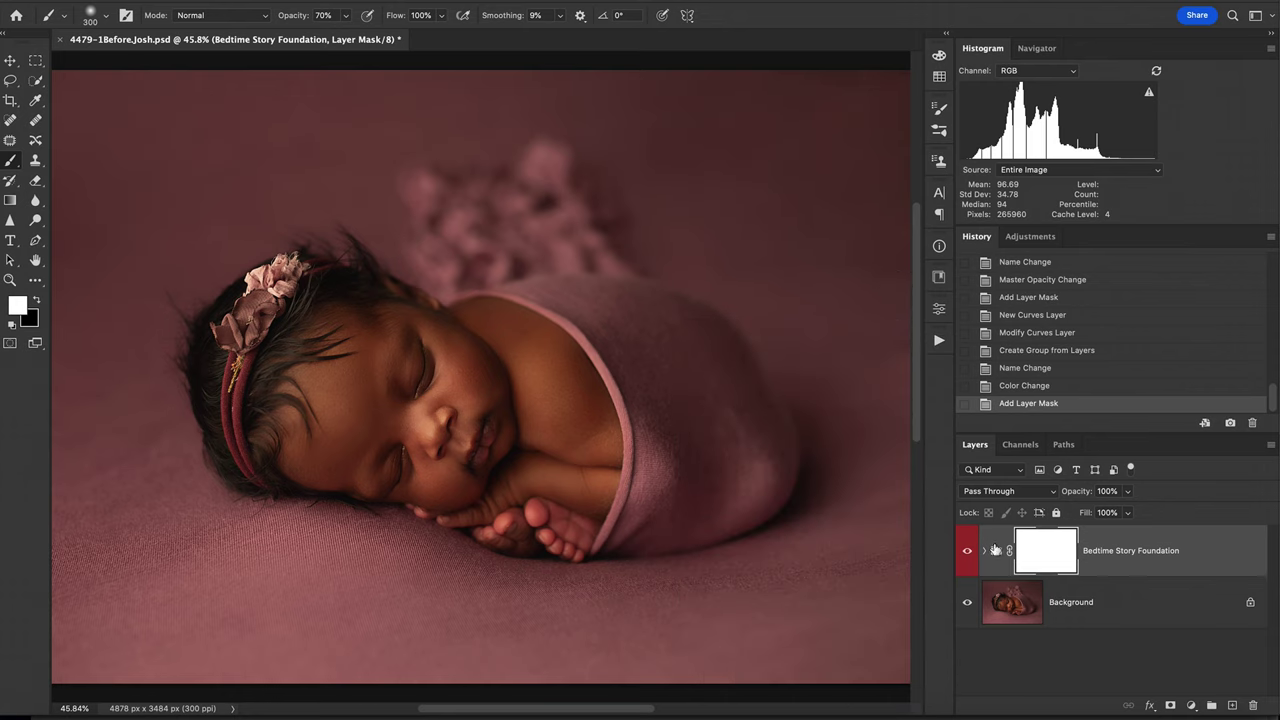
# Set the opacity of the BSF Texture group inside Bedtime Story Foundation to 51%, and collapse the foundation group.
pyautogui.click(985, 551)
pyautogui.scroll(-2, 1010, 617)
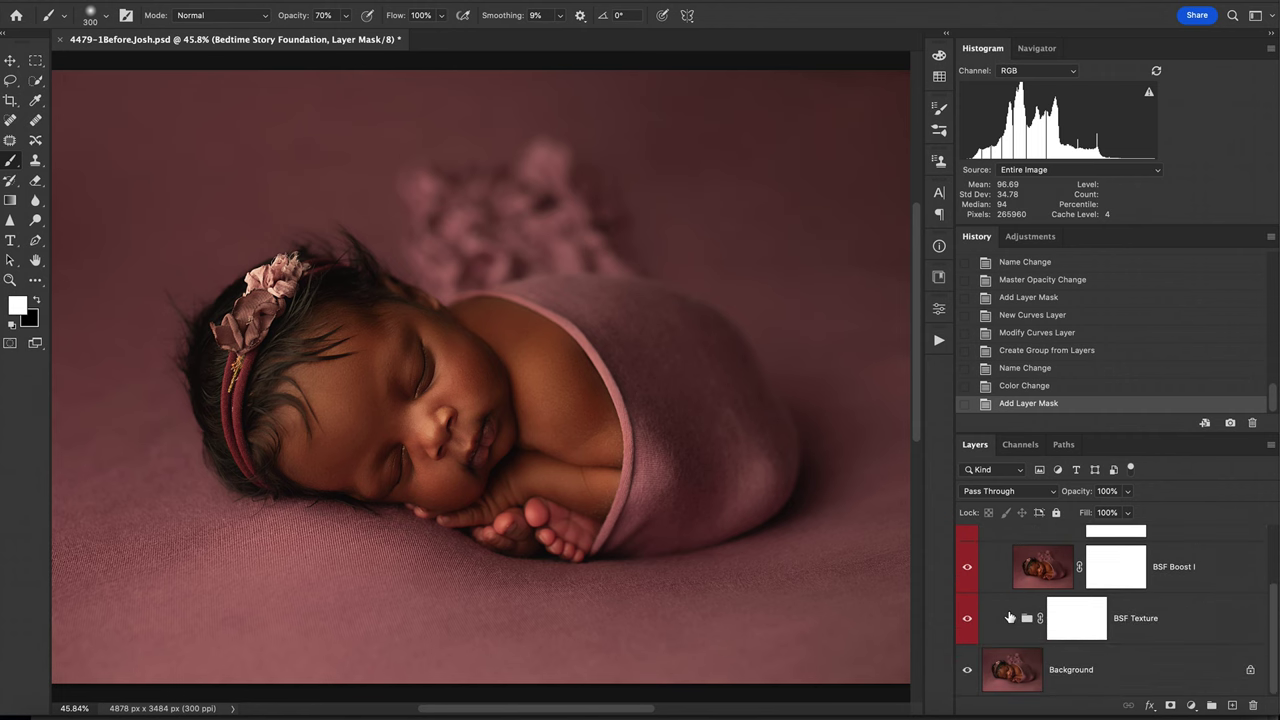
pyautogui.click(1136, 616)
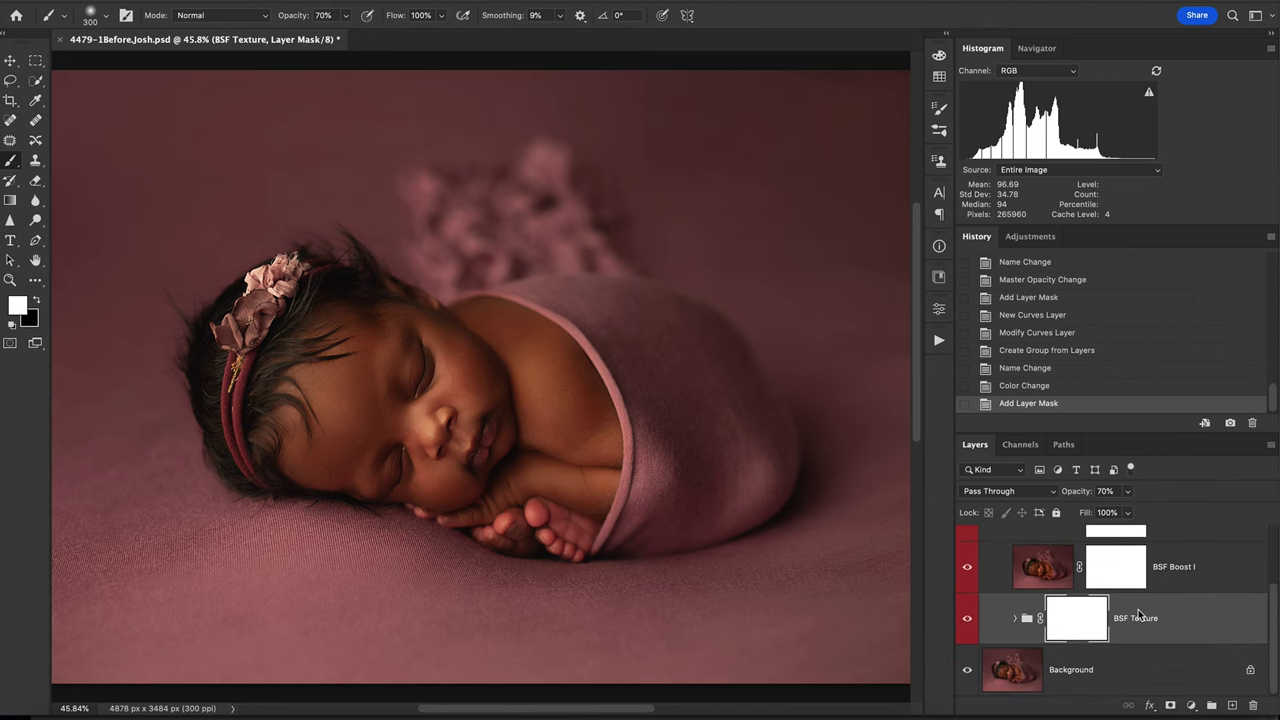
pyautogui.hotkey('ctrl', '1')
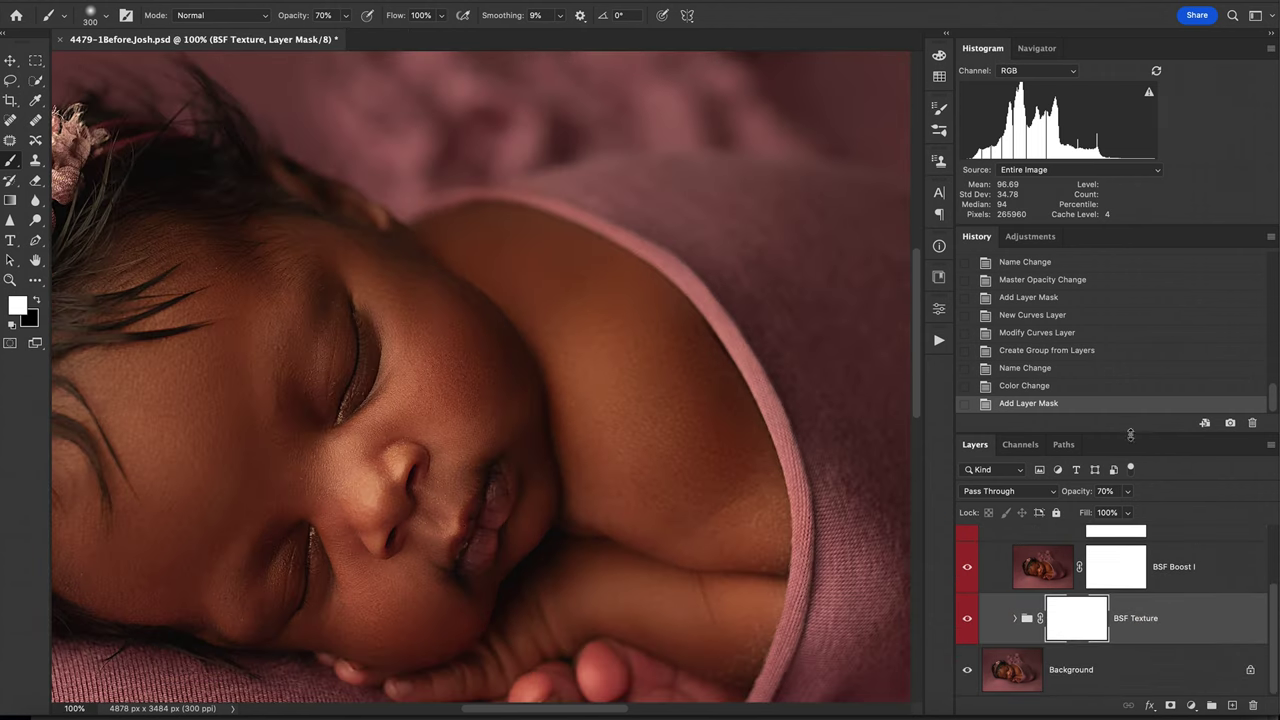
pyautogui.click(1125, 492)
pyautogui.moveTo(1126, 513); pyautogui.dragTo(1116, 514)
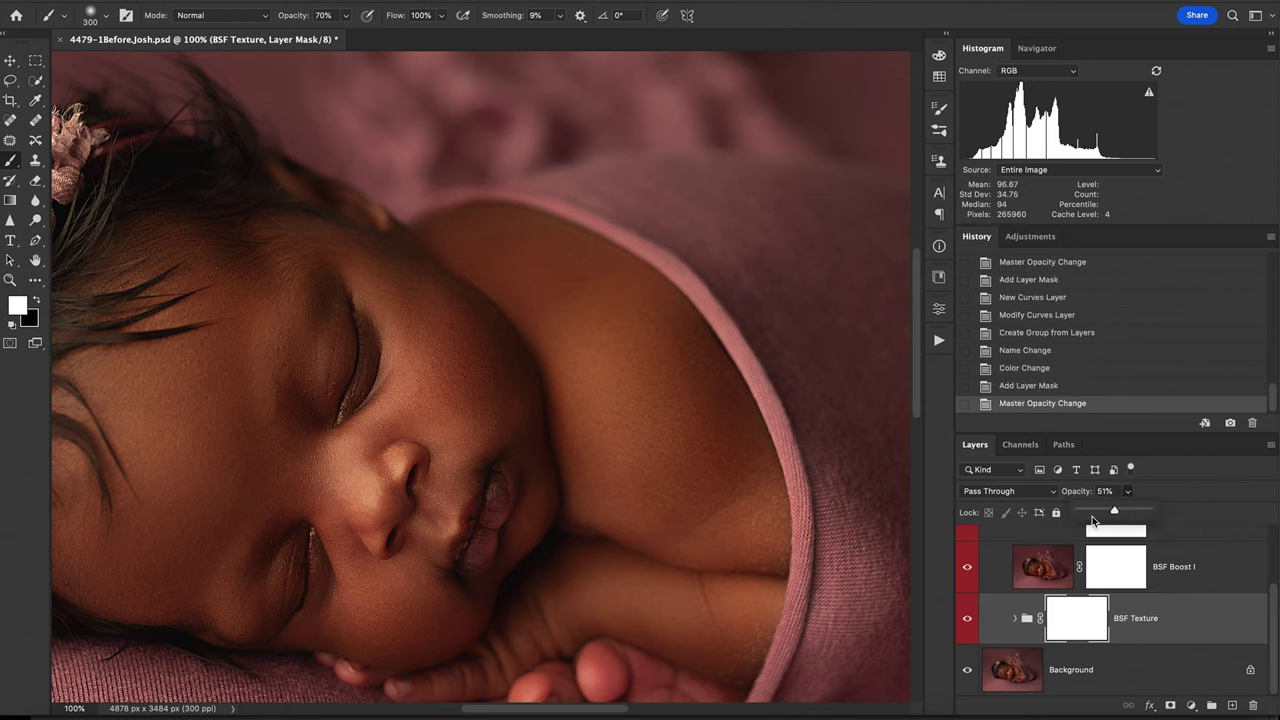
pyautogui.click(985, 552)
pyautogui.click(985, 552)
pyautogui.press('super+0')
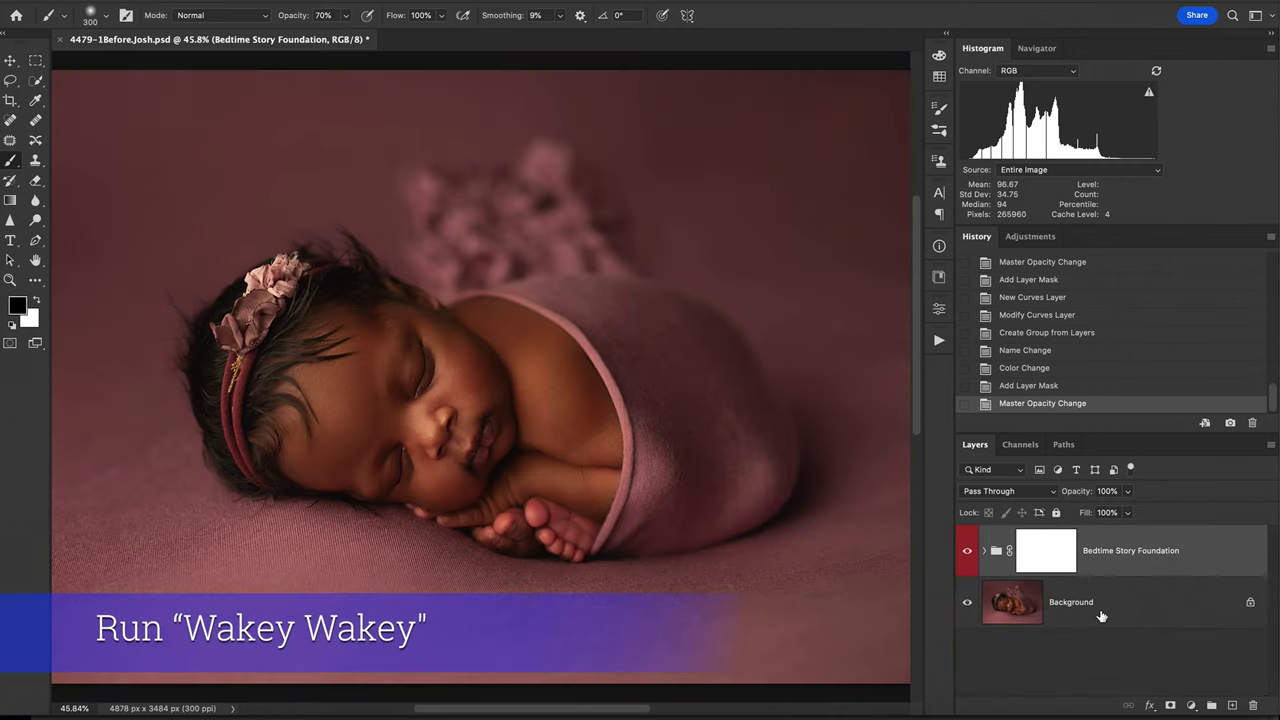
# Locate the Artistic Color Tones actions and flatten the Bedtime Story Foundation group into the background.
pyautogui.click(939, 340)
pyautogui.scroll(-2, 830, 528)
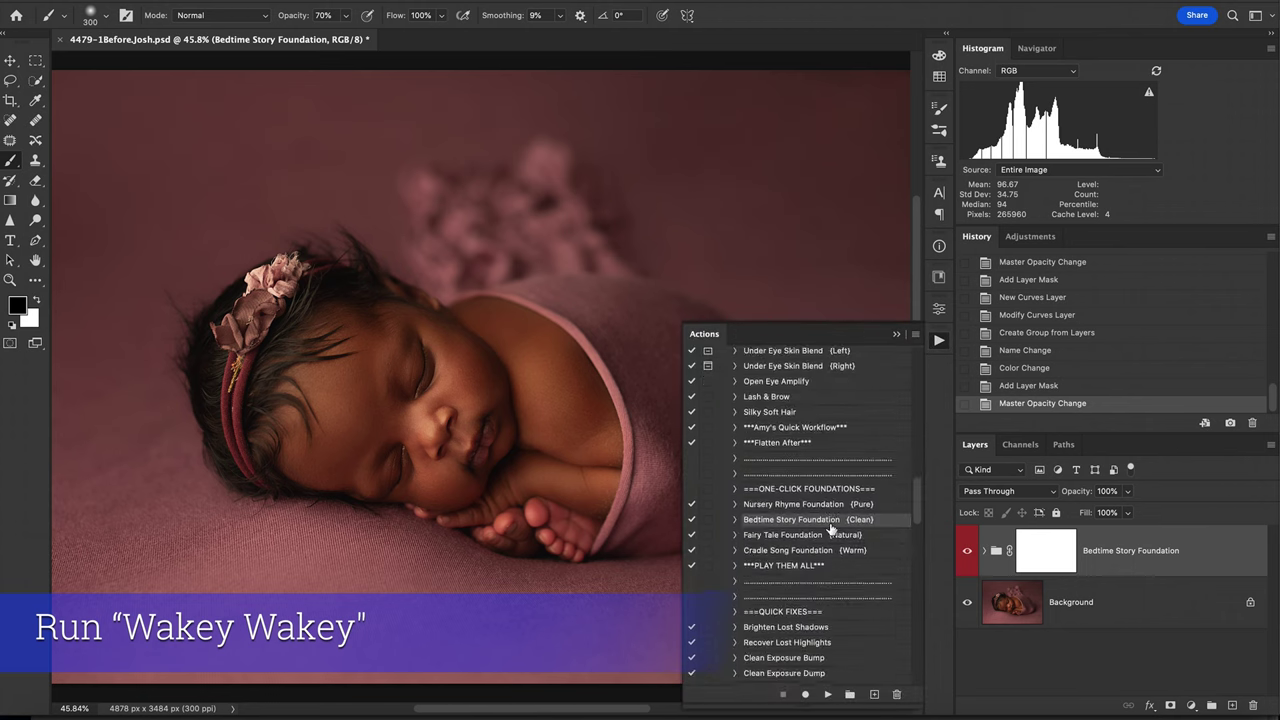
pyautogui.scroll(-4, 830, 528)
pyautogui.scroll(2, 830, 528)
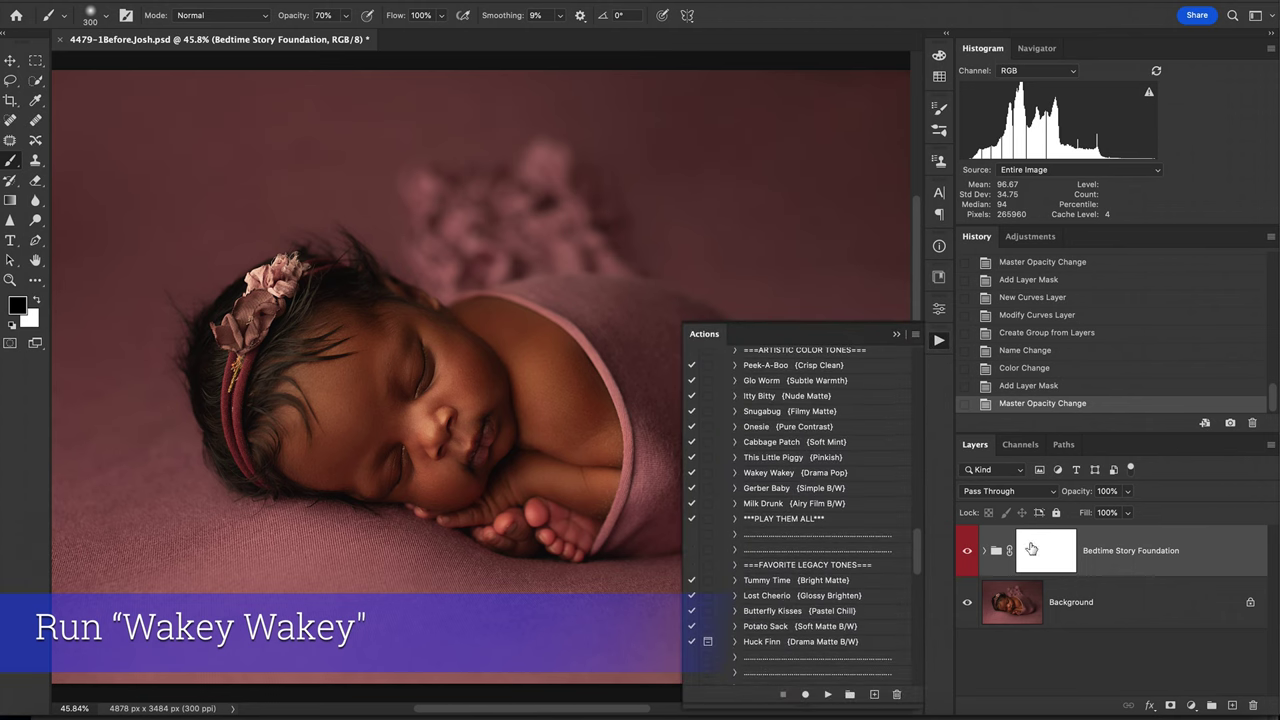
pyautogui.rightClick(1108, 602)
pyautogui.click(1153, 673)
# Run the Wakey Wakey {Drama Pop} action from the Artistic Color Tones group.
pyautogui.scroll(4, 863, 492)
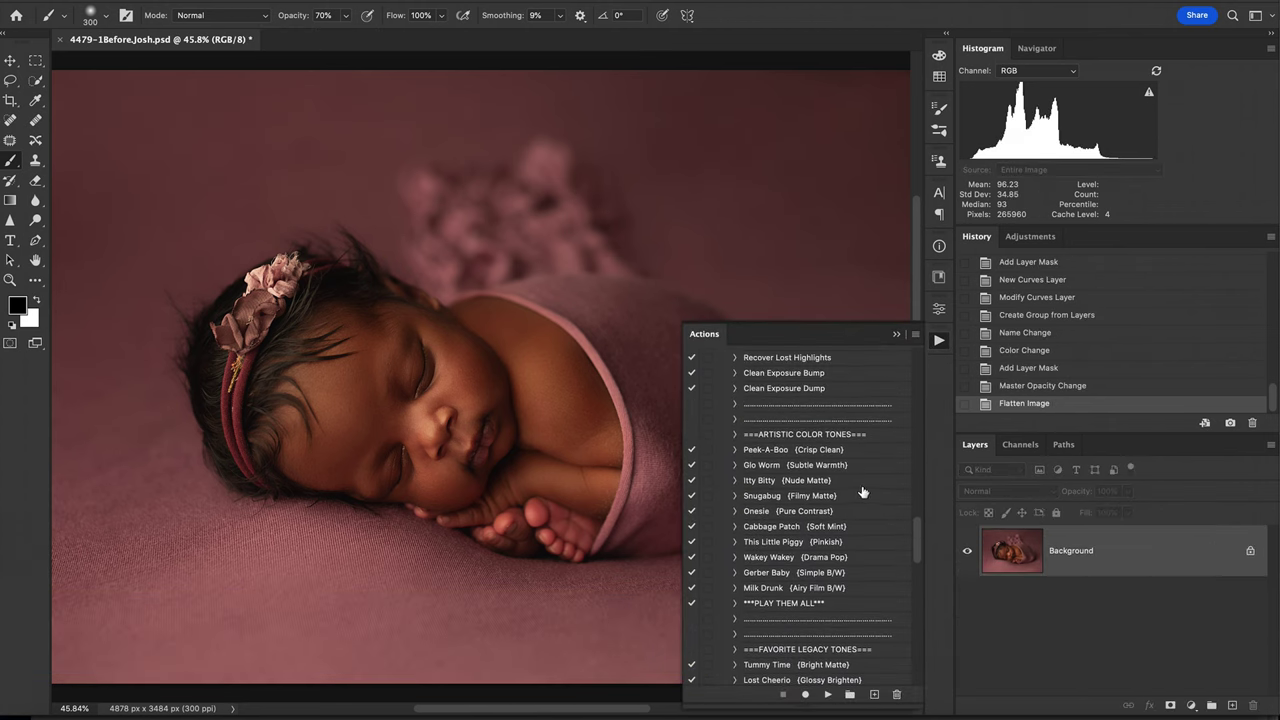
pyautogui.scroll(-3, 860, 580)
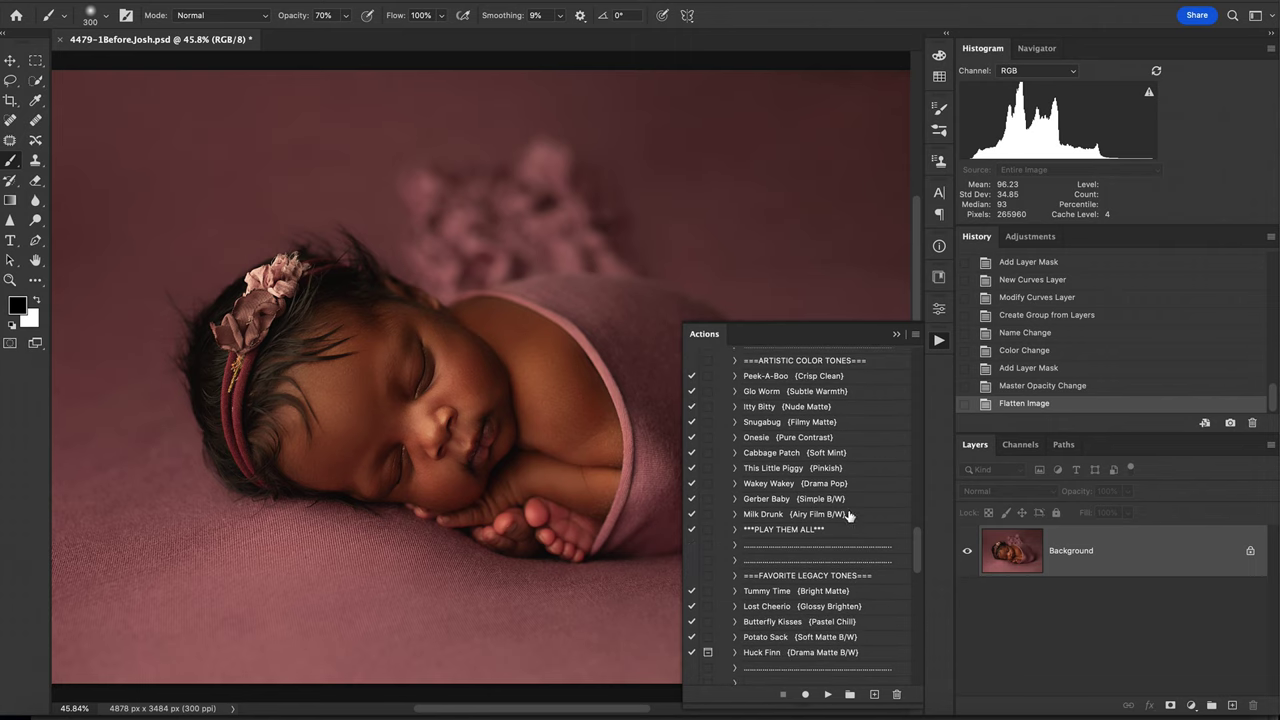
pyautogui.click(780, 485)
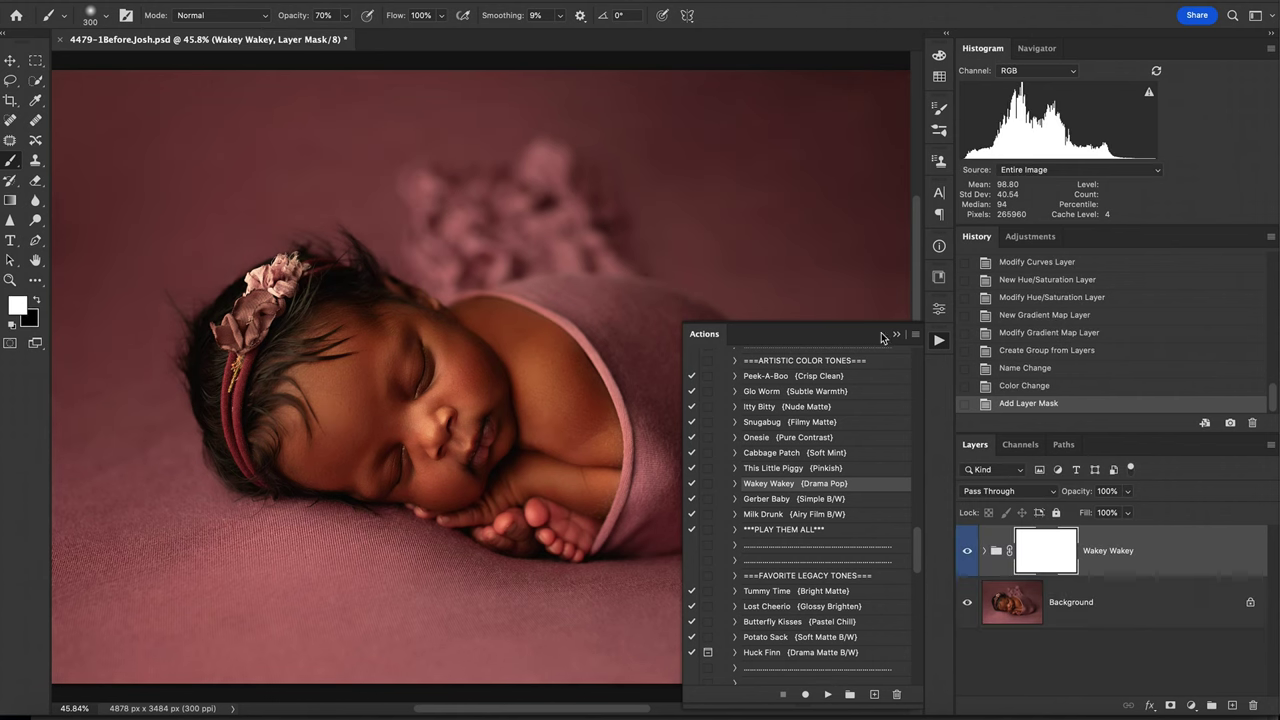
# Compare the portrait with and without the Wakey Wakey group.
pyautogui.click(896, 333)
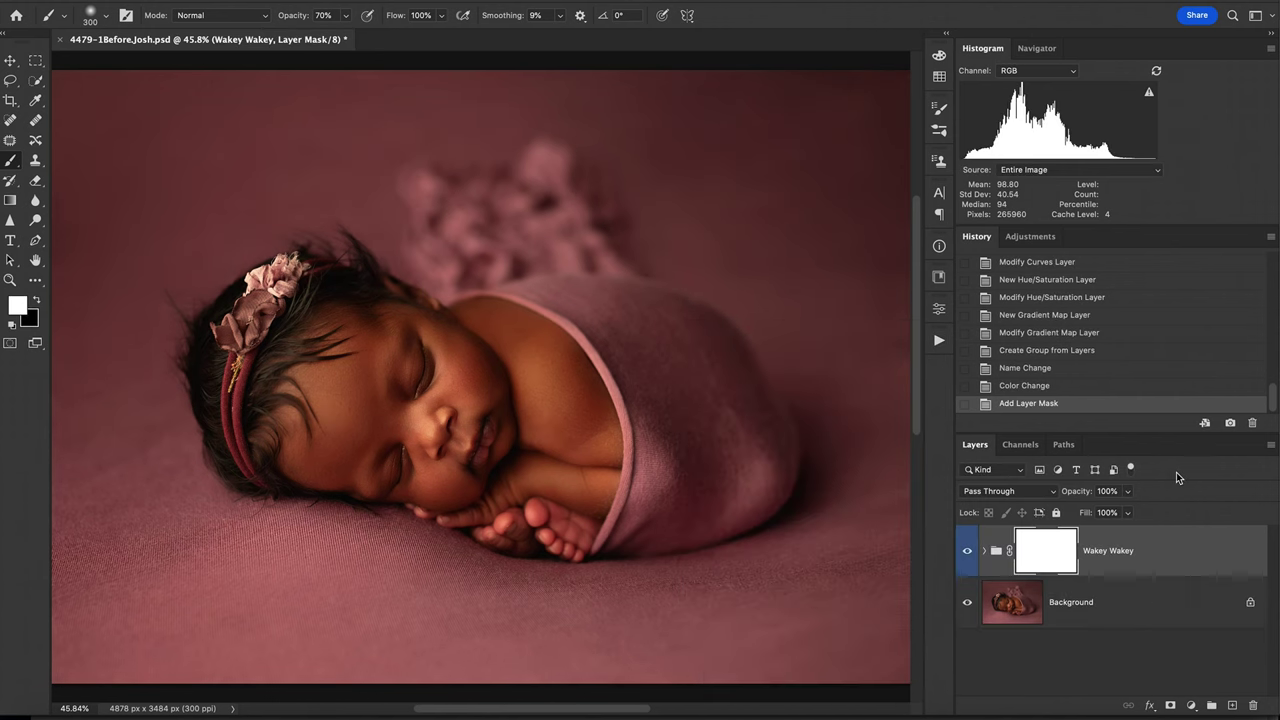
pyautogui.click(967, 553)
pyautogui.click(967, 553)
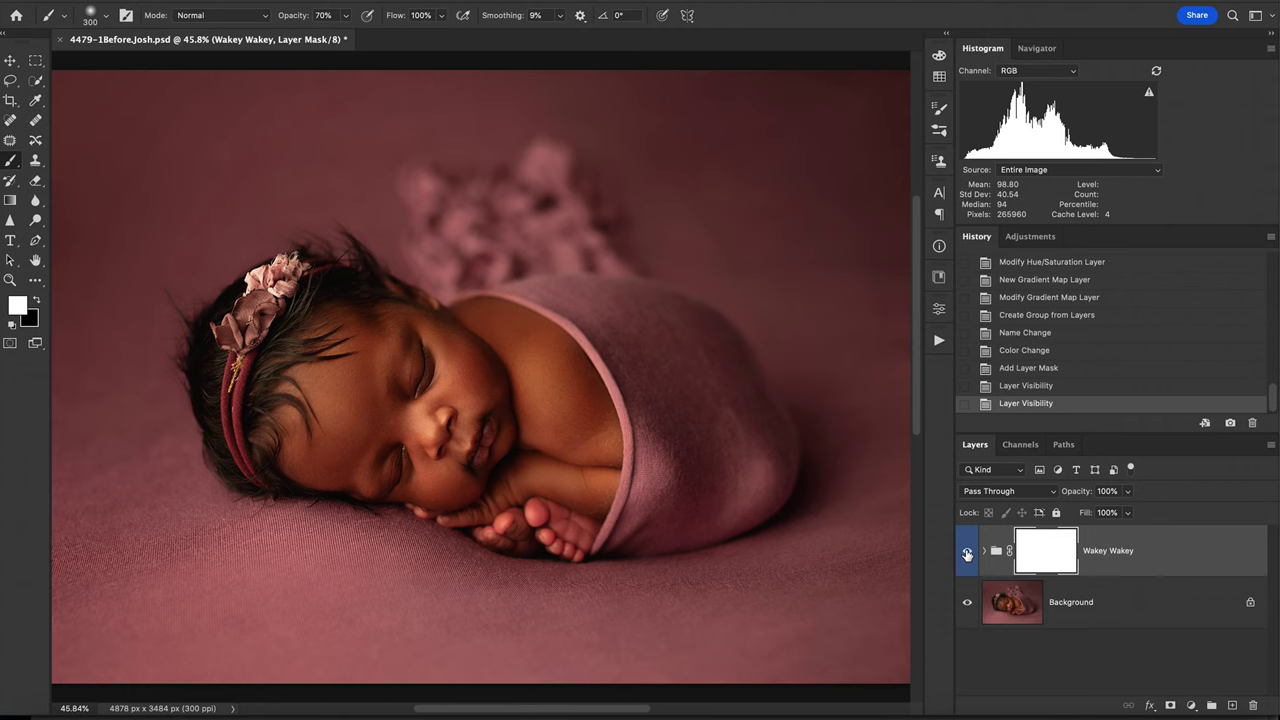
pyautogui.click(967, 554)
pyautogui.click(967, 553)
pyautogui.click(967, 553)
pyautogui.click(967, 554)
# Lower the Wakey Wakey group's opacity to 70% and flatten the image.
pyautogui.click(1127, 492)
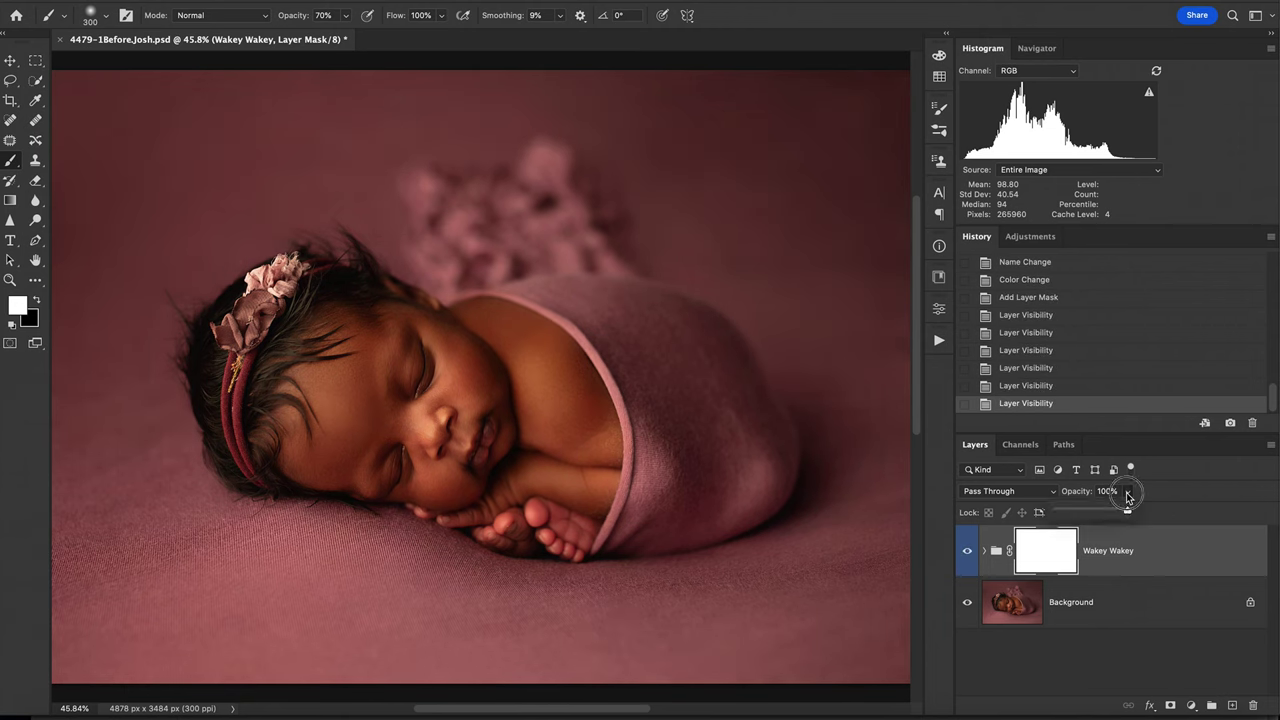
pyautogui.moveTo(1127, 512); pyautogui.dragTo(1103, 518)
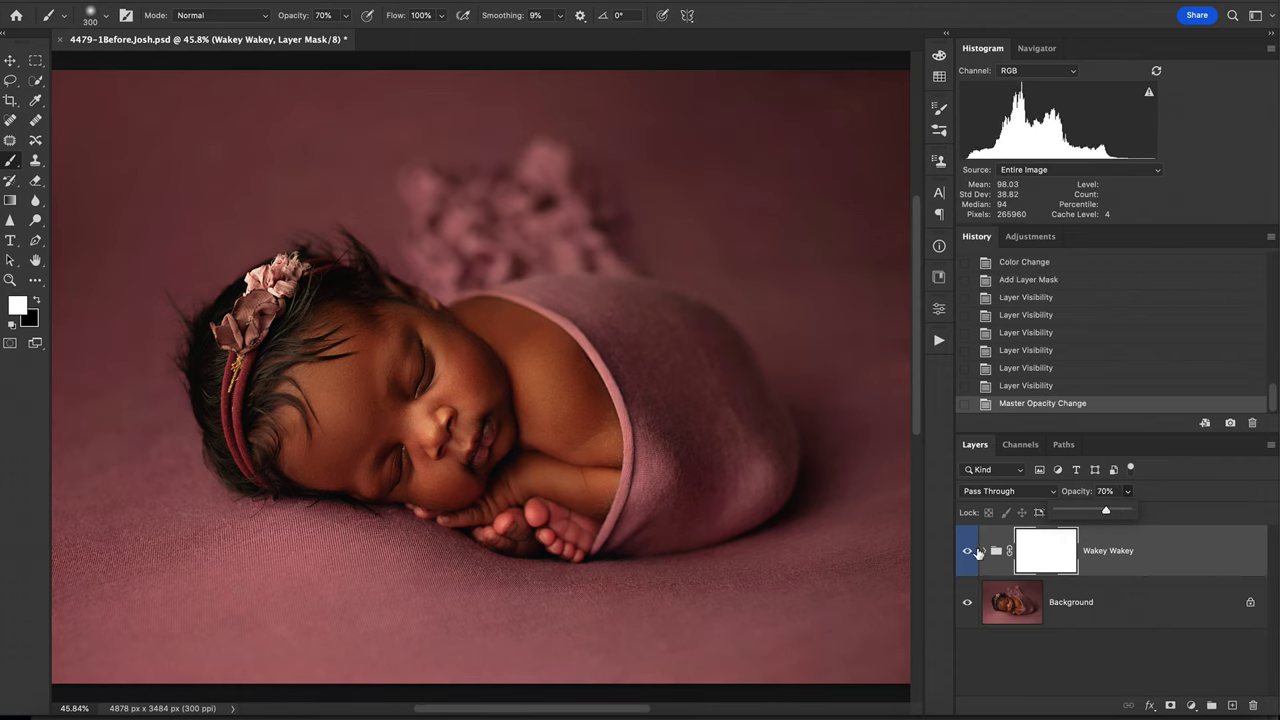
pyautogui.rightClick(1120, 613)
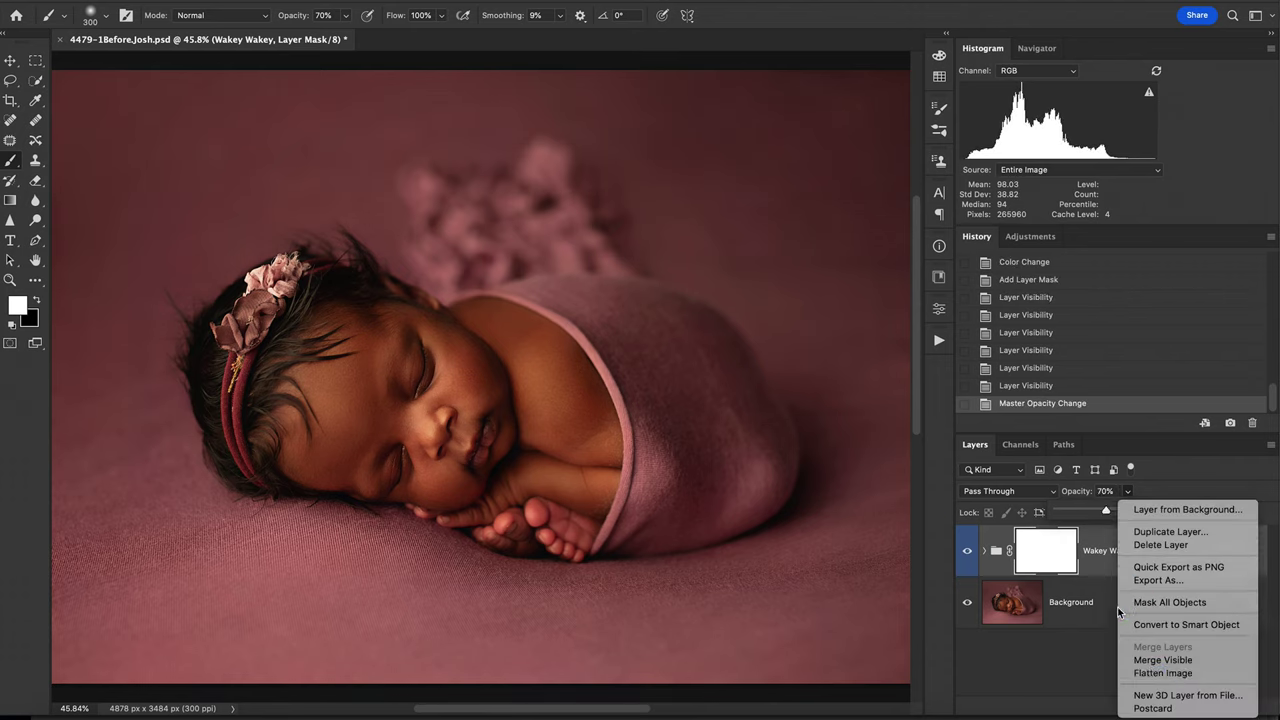
pyautogui.click(1177, 675)
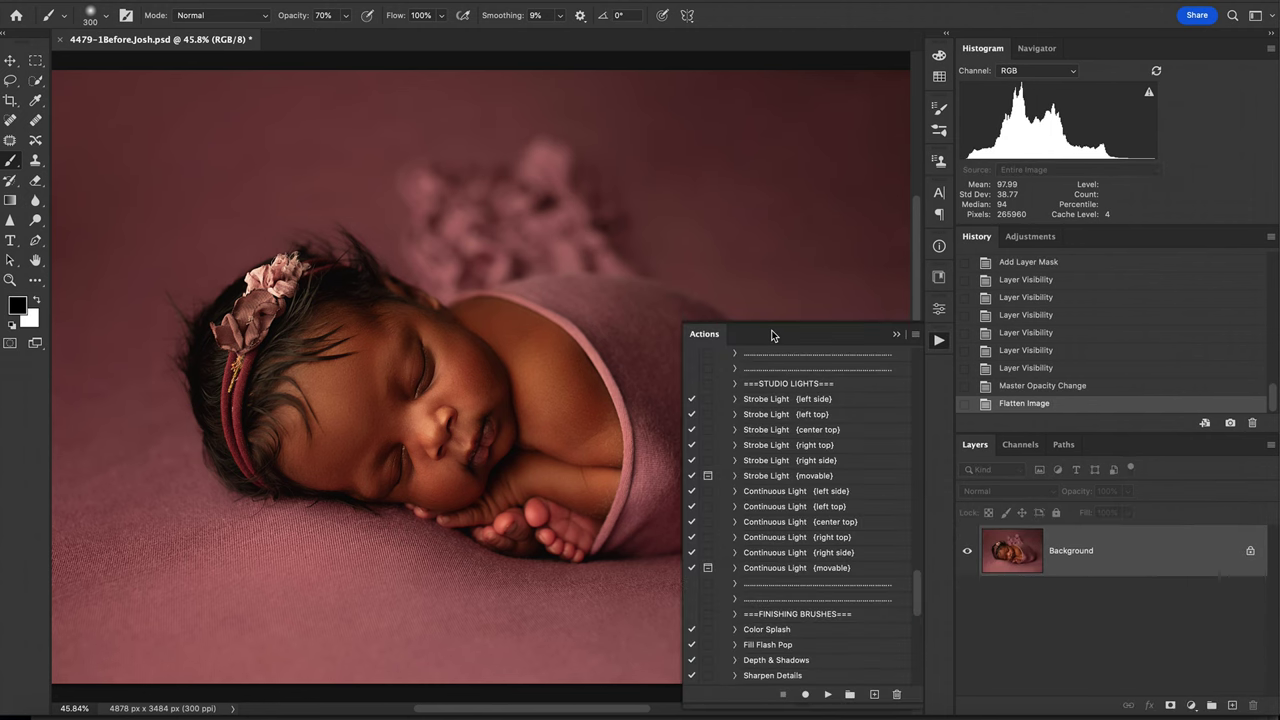
# Run the Moody Contrast + Silk action from the Advanced Finishing Tones group, letting it flatten the image.
pyautogui.scroll(-10, 850, 514)
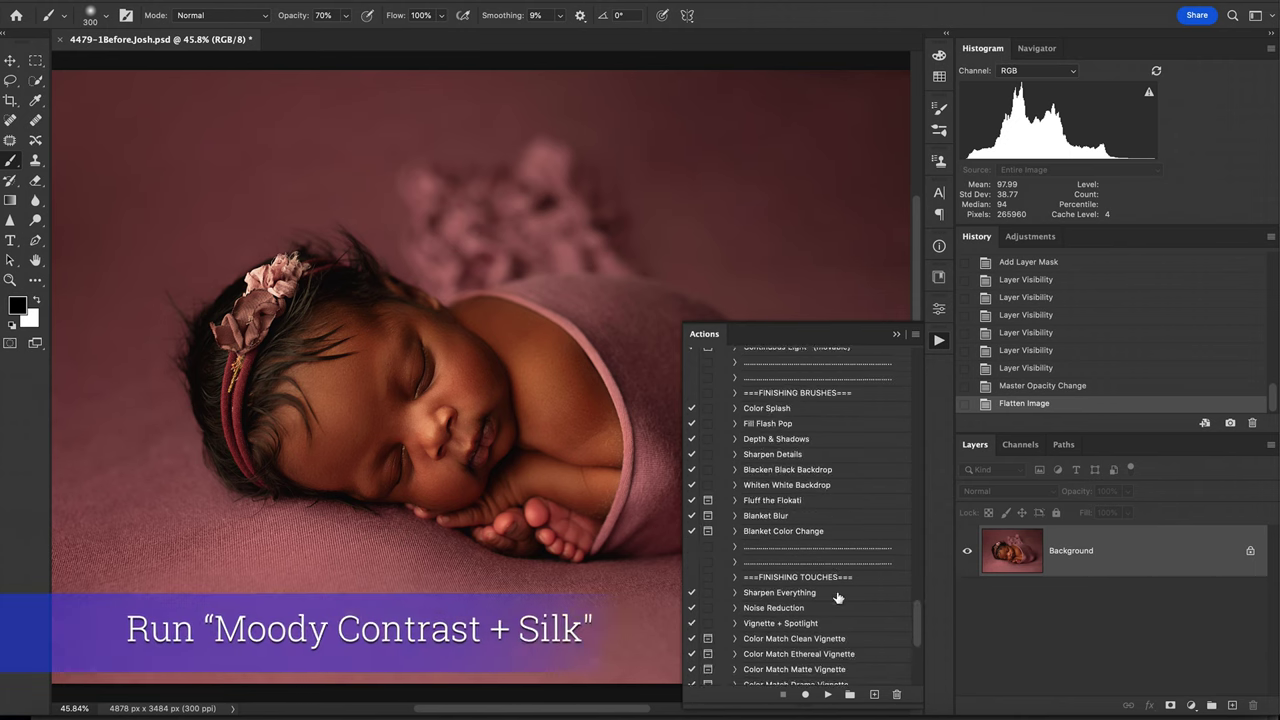
pyautogui.scroll(-3, 775, 572)
pyautogui.scroll(-8, 783, 602)
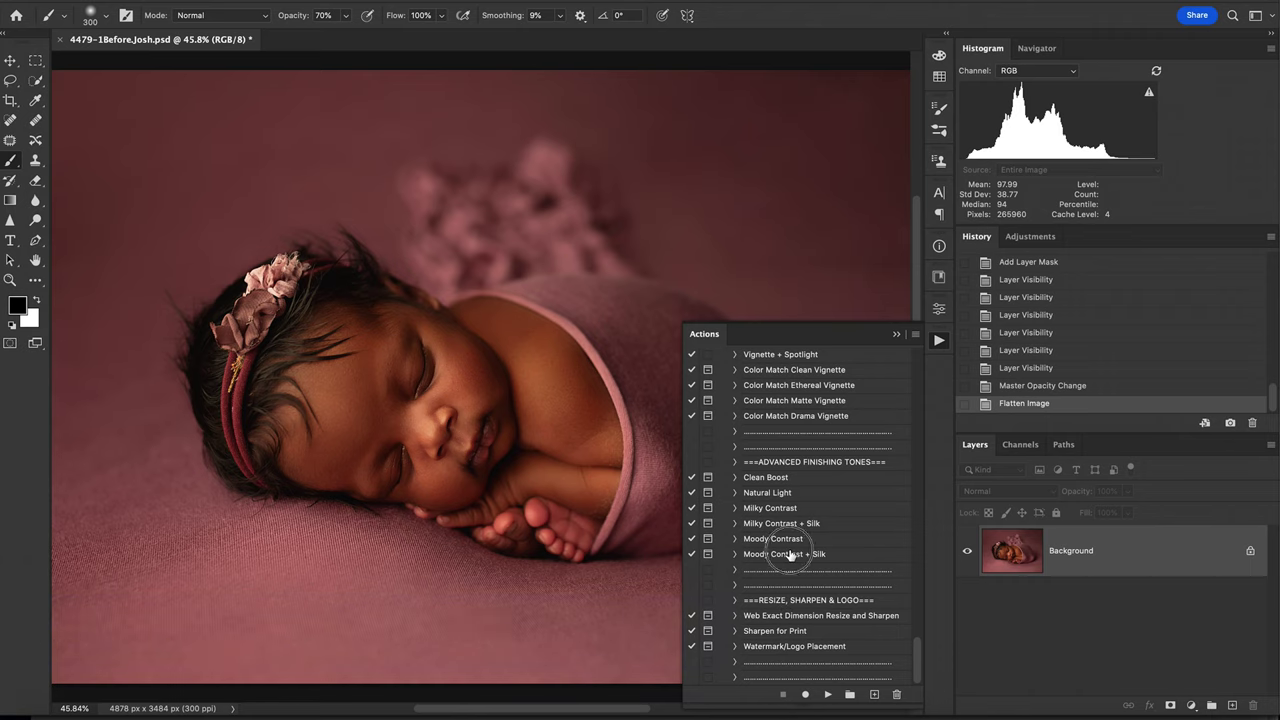
pyautogui.click(790, 554)
pyautogui.click(828, 695)
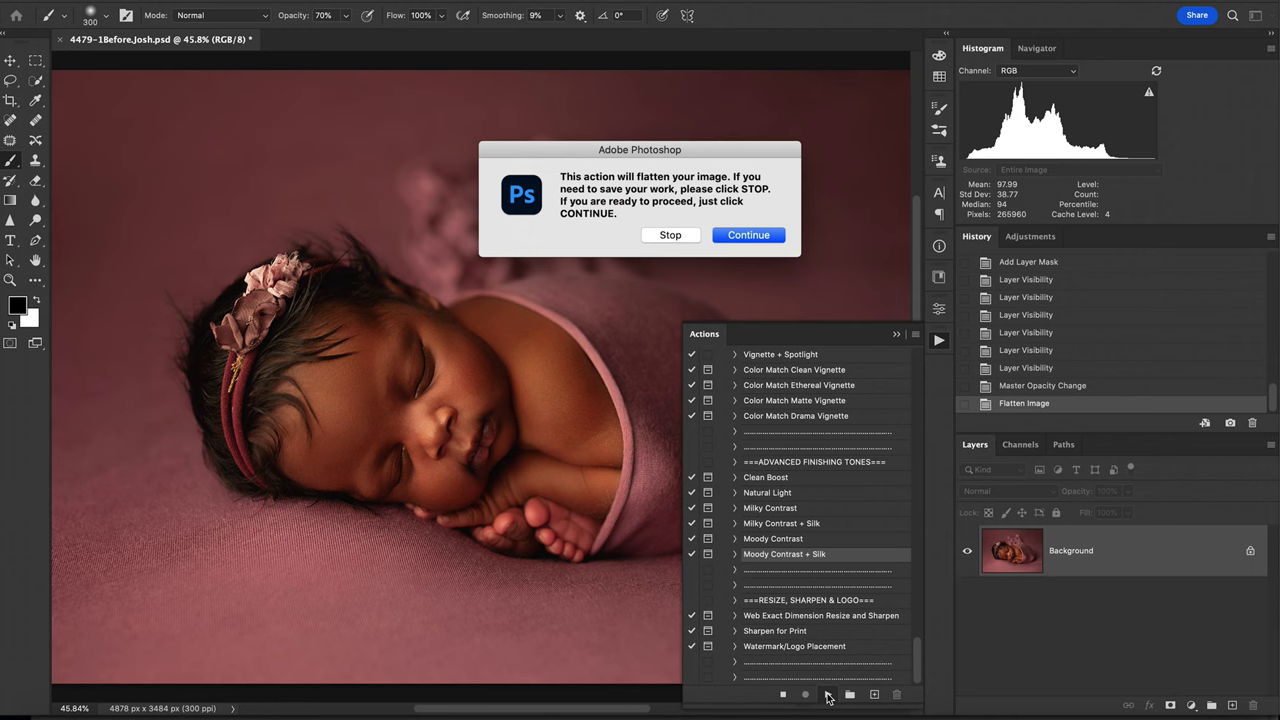
pyautogui.click(747, 238)
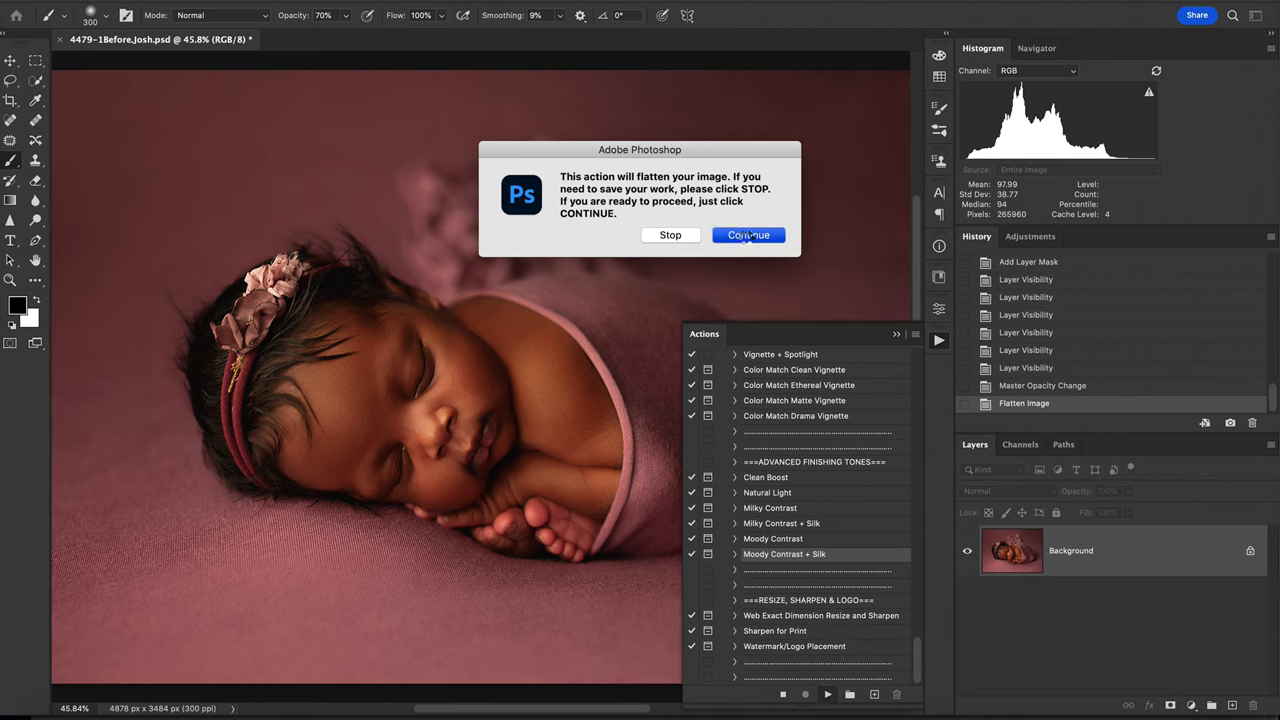
pyautogui.click(747, 236)
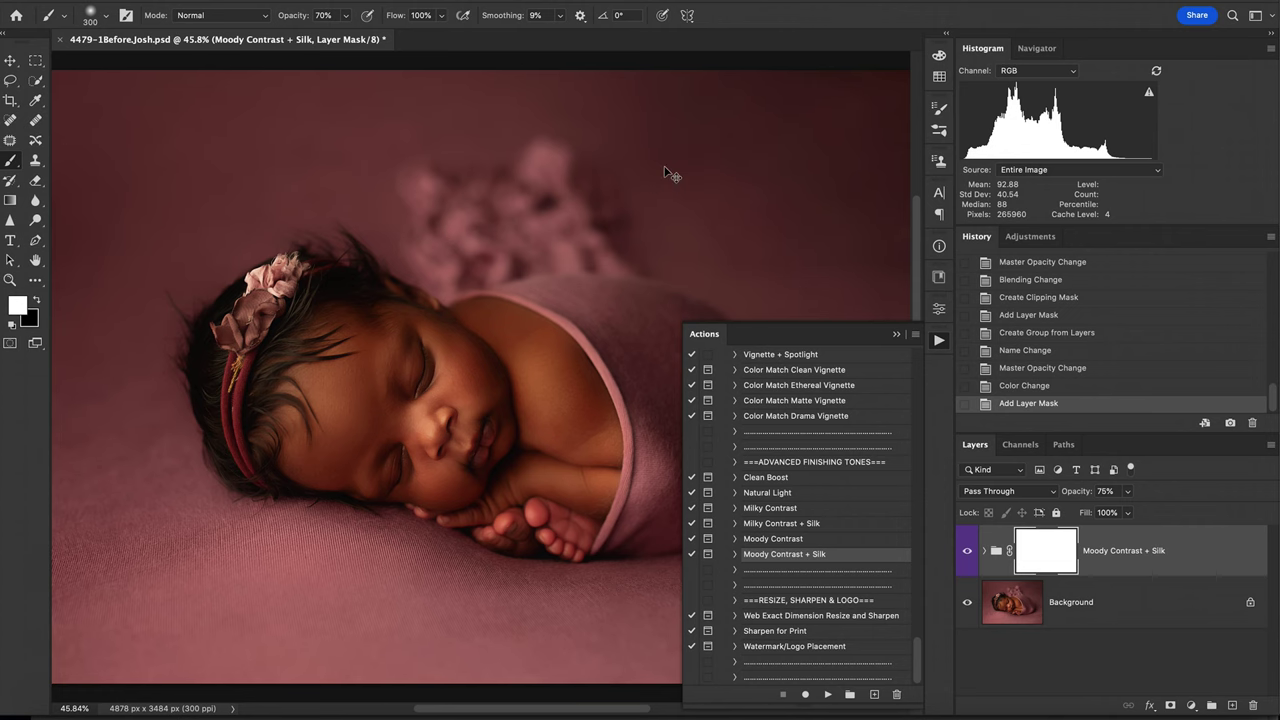
# Examine the Moody Contrast + Silk effect up close on the blanket texture and face, comparing it with the group hidden.
pyautogui.press('super+plus')
pyautogui.press('super+plus')
pyautogui.moveTo(240, 241); pyautogui.dragTo(583, 172)
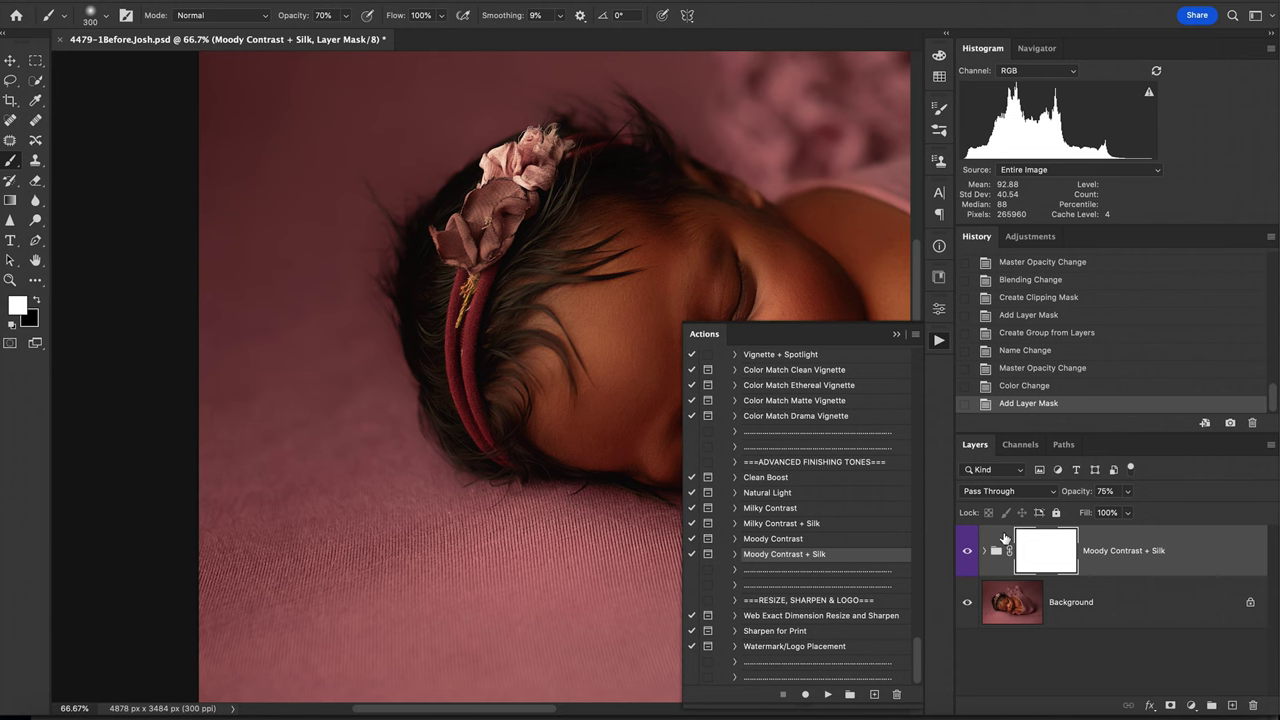
pyautogui.click(967, 553)
pyautogui.click(967, 553)
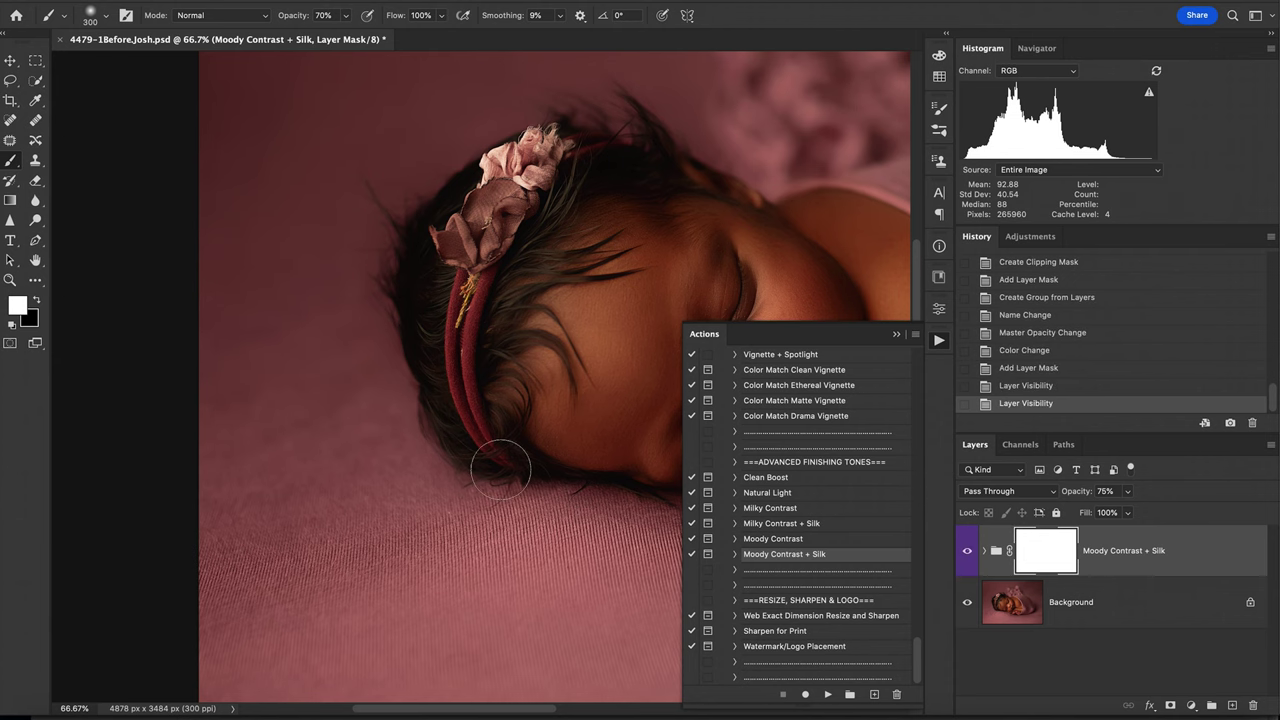
pyautogui.hscroll(5, 500, 460)
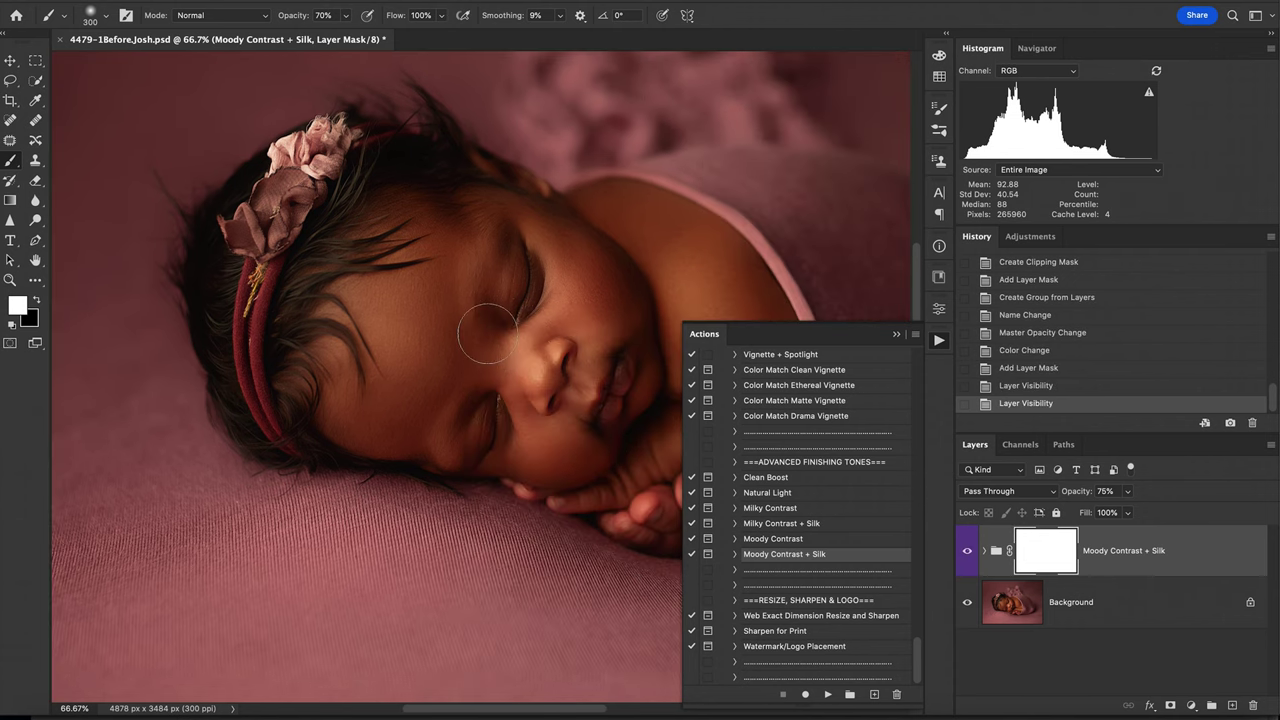
pyautogui.hotkey('ctrl', '0')
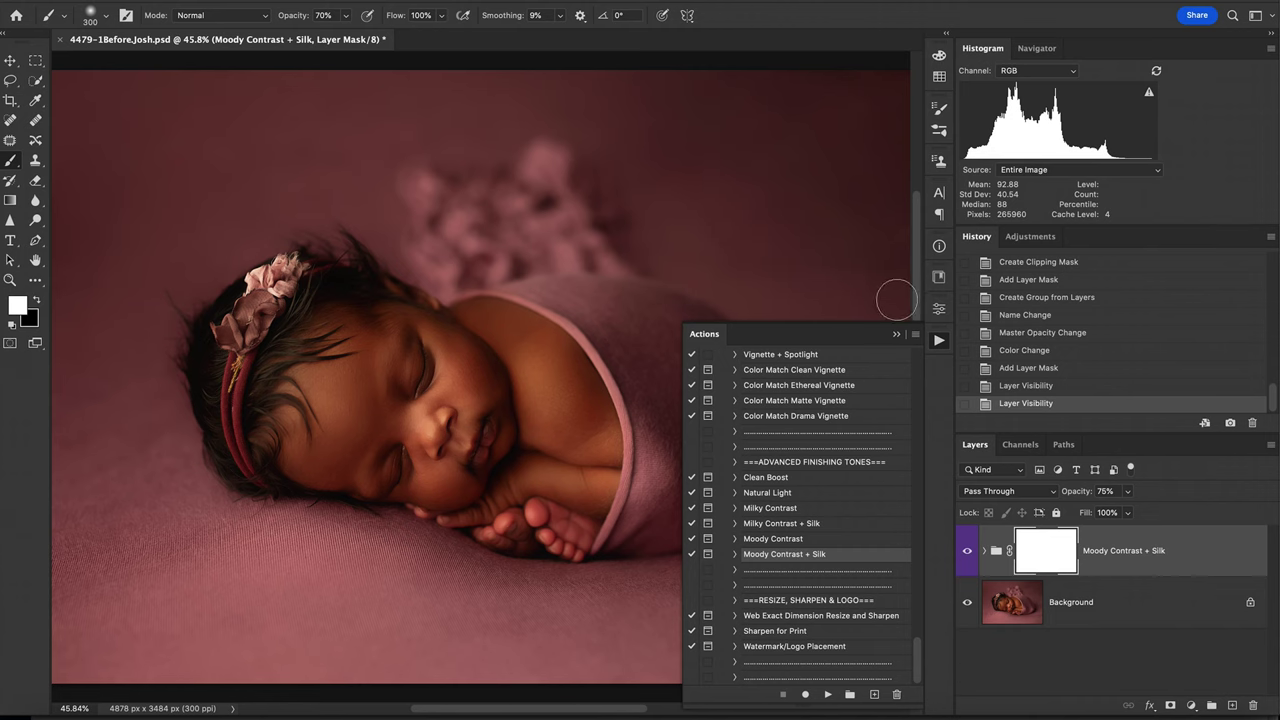
# Hide the Moody Contrast + Silk group and make the Background layer active.
pyautogui.click(938, 340)
pyautogui.click(967, 555)
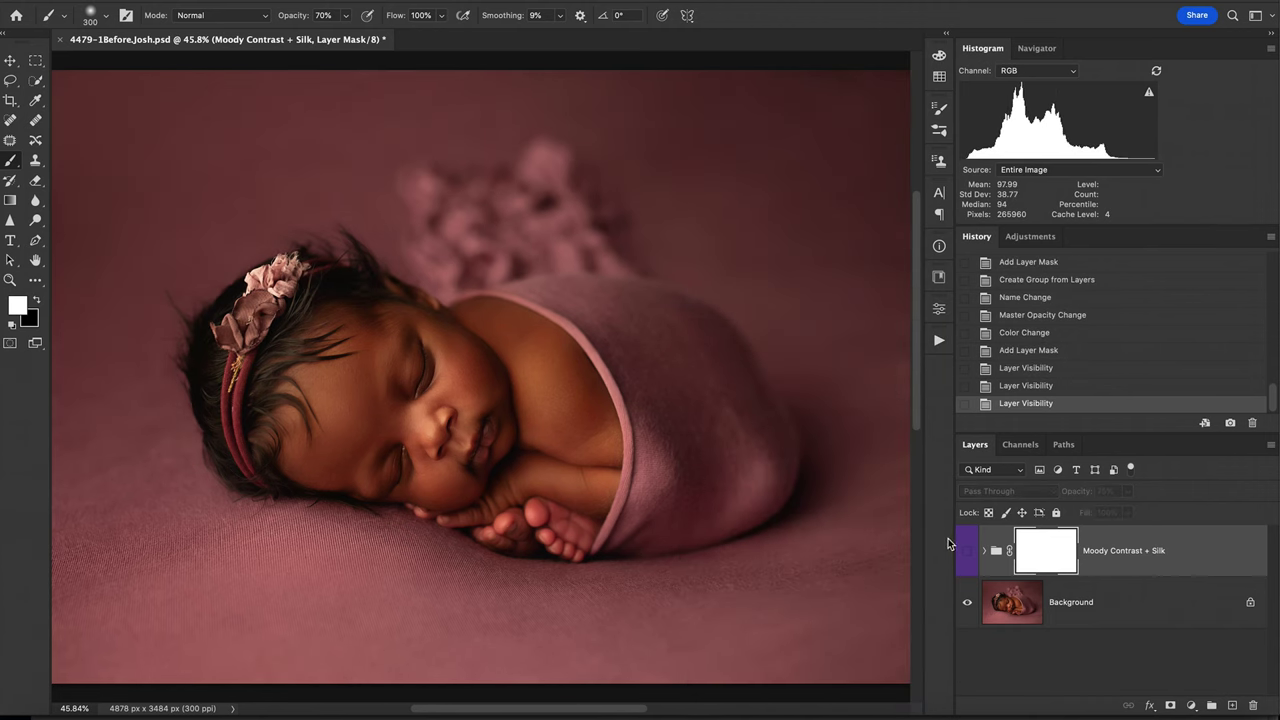
pyautogui.click(1134, 605)
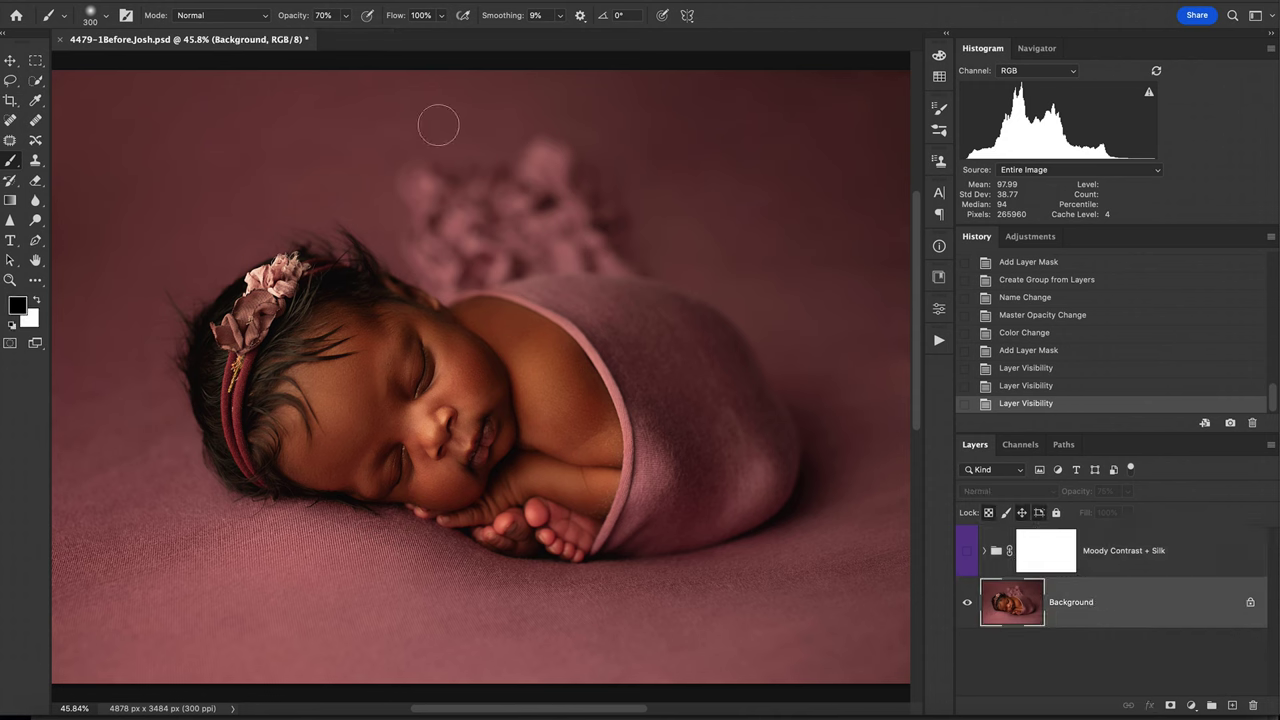
# Select the baby with the Object Selection Tool, using a rectangle about 3931 by 2278 px around the whole wrapped body.
pyautogui.click(36, 80)
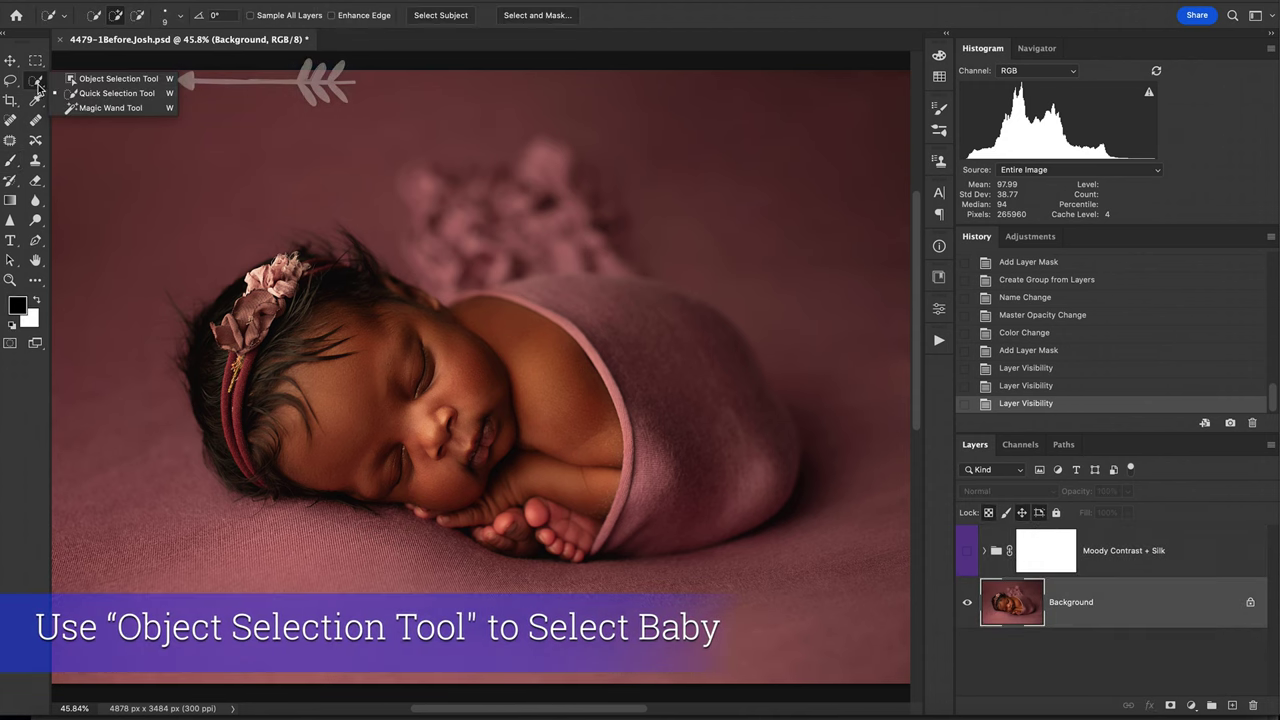
pyautogui.click(84, 79)
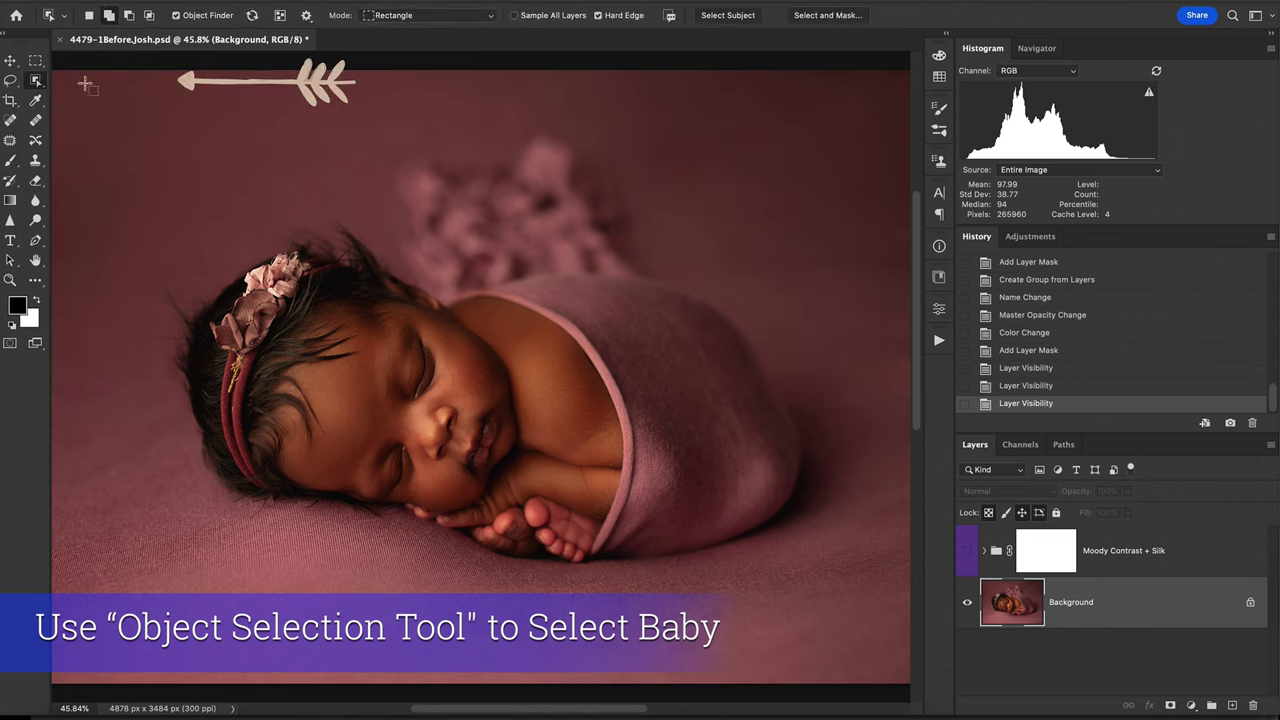
pyautogui.click(35, 83)
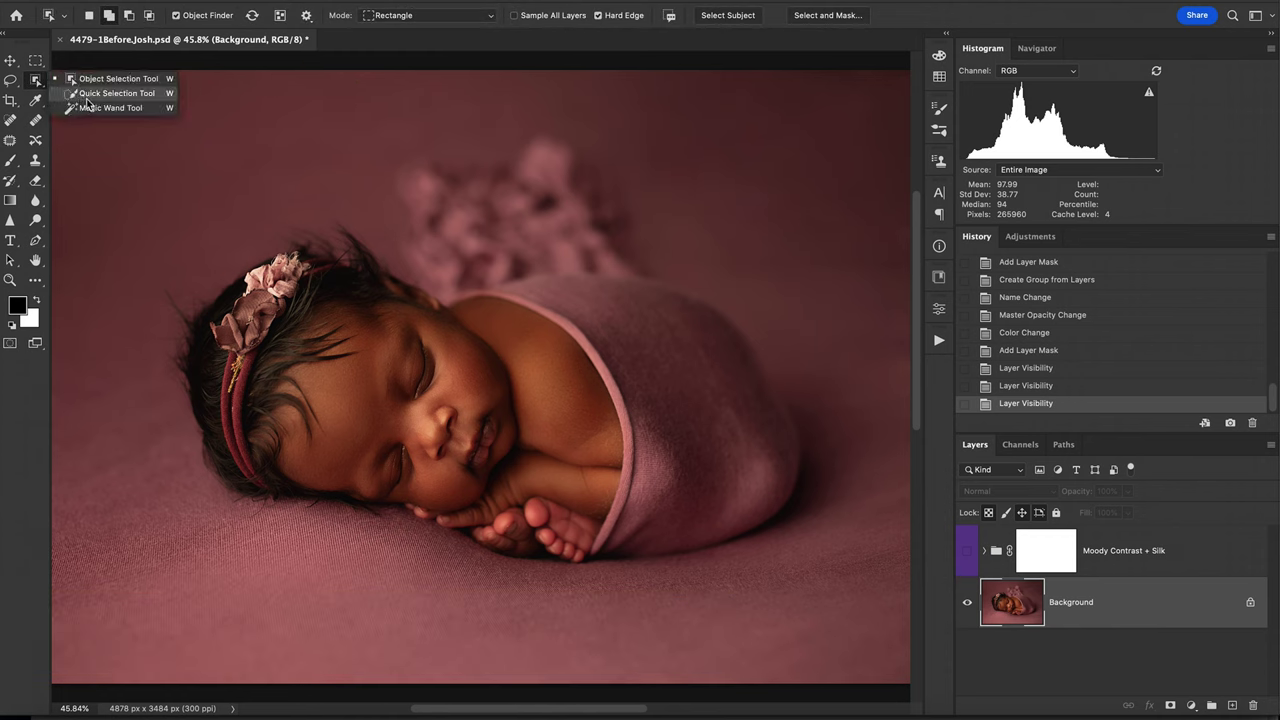
pyautogui.click(93, 106)
pyautogui.click(42, 80)
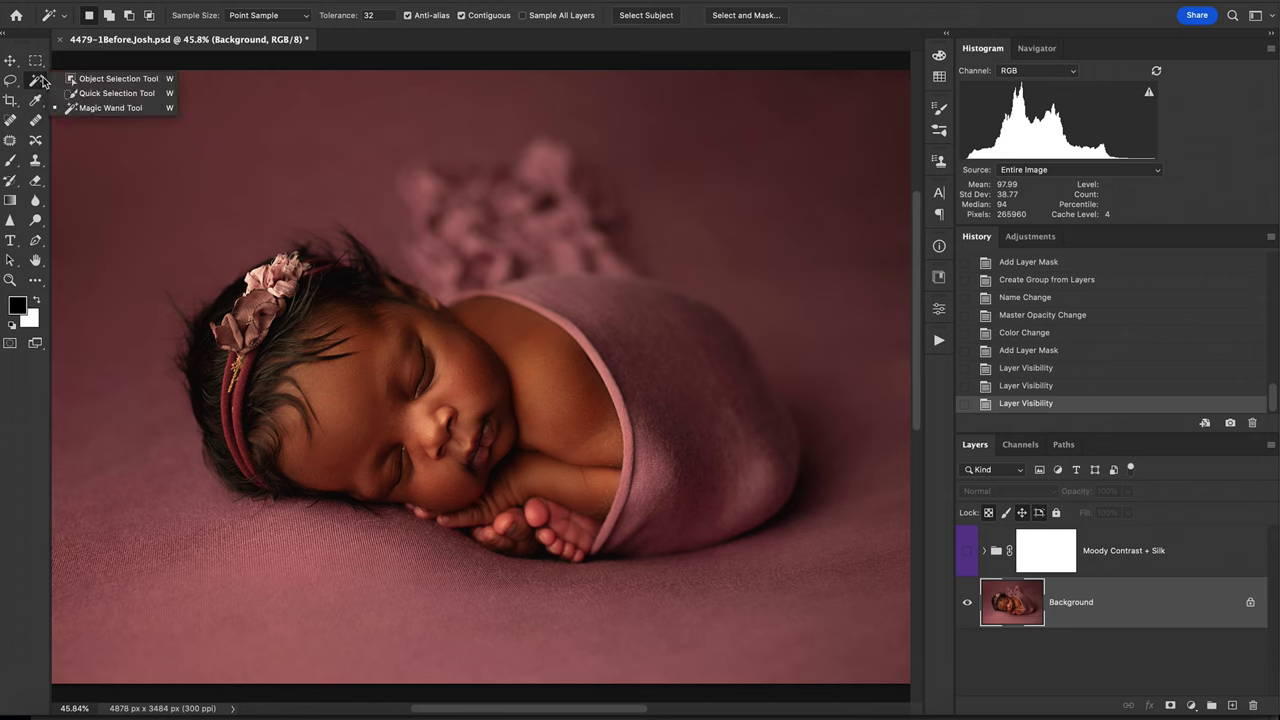
pyautogui.click(84, 79)
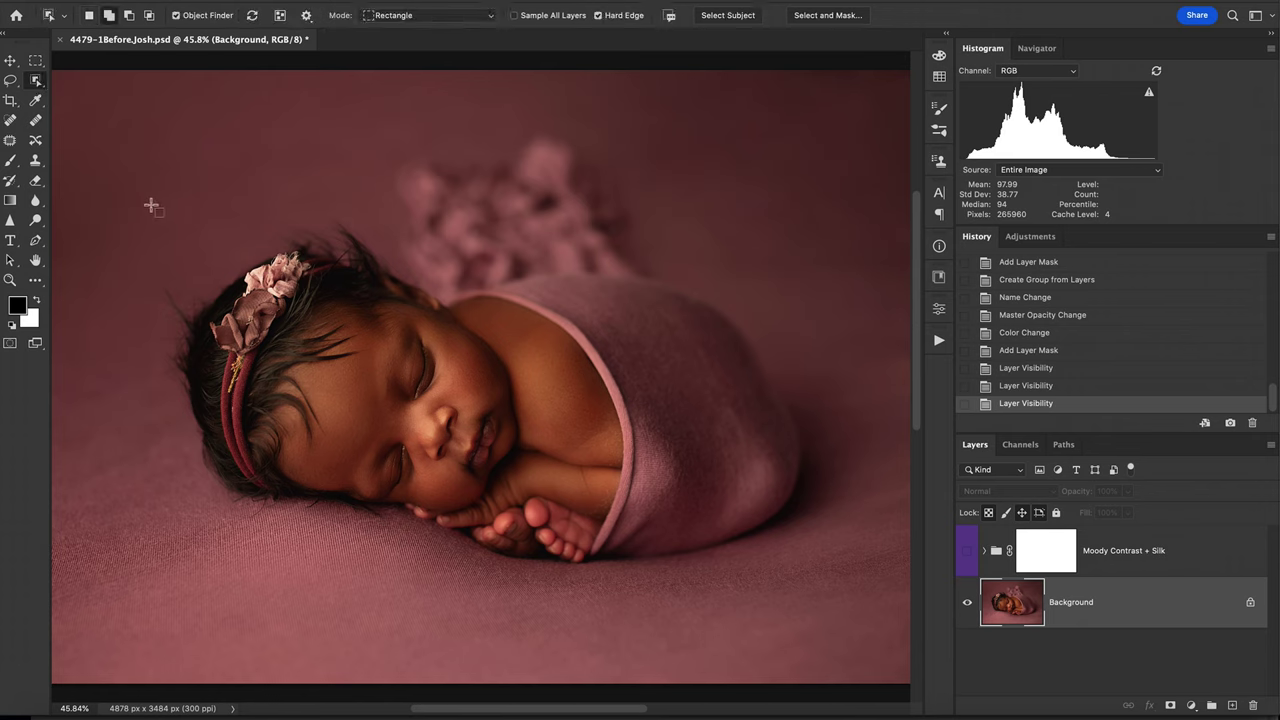
pyautogui.moveTo(152, 193); pyautogui.dragTo(843, 595)
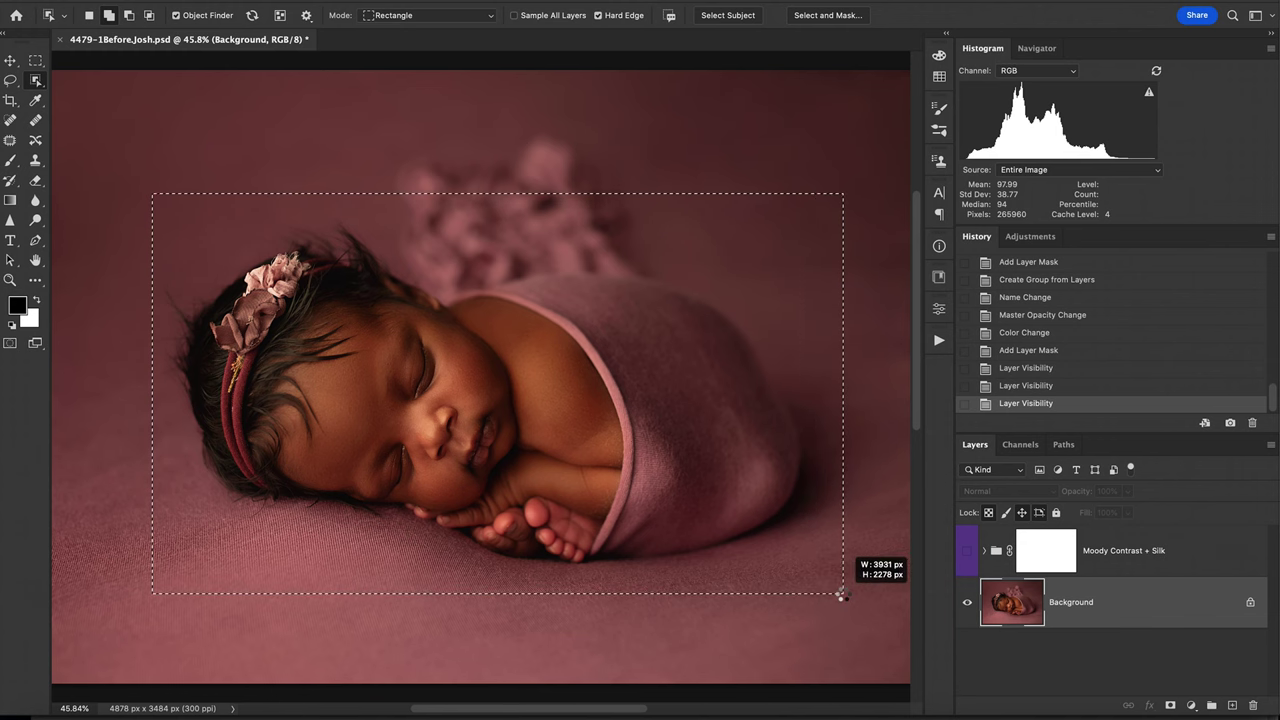
pyautogui.moveTo(843, 595); pyautogui.dragTo(845, 593)
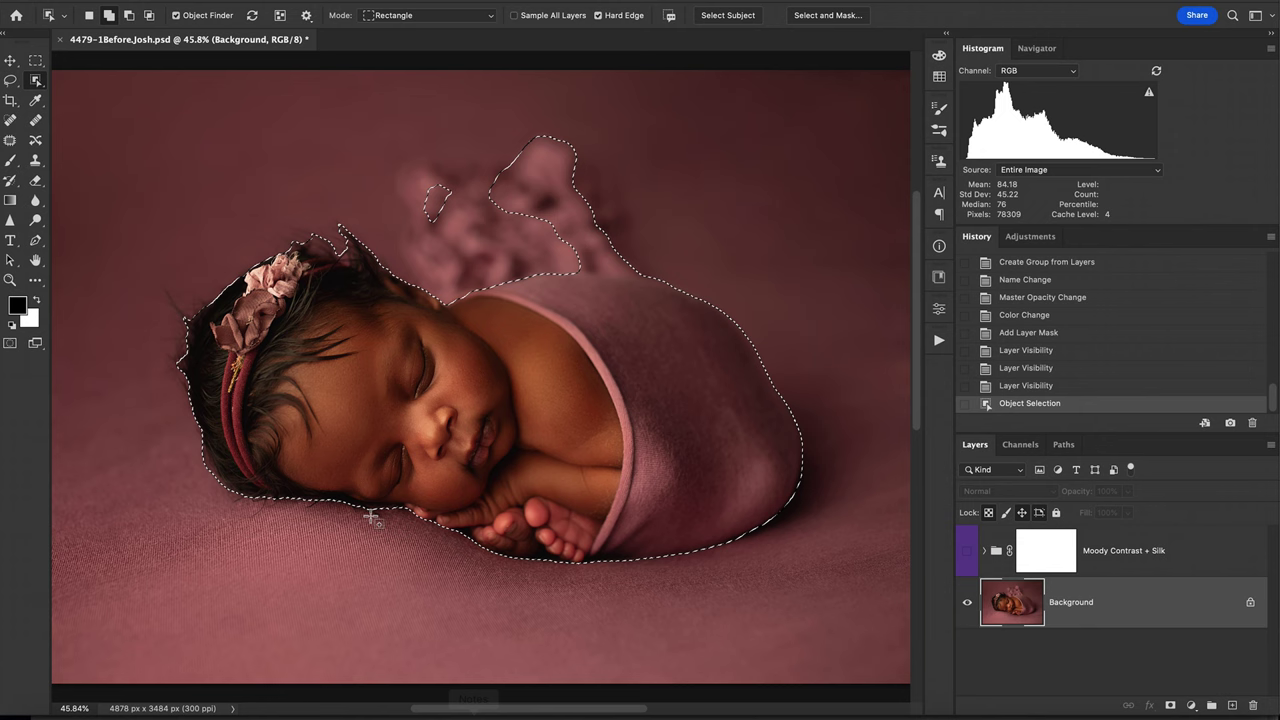
# Switch to the Quick Selection Tool and enlarge its brush to 175 px for refining the baby selection.
pyautogui.click(36, 81)
pyautogui.click(85, 109)
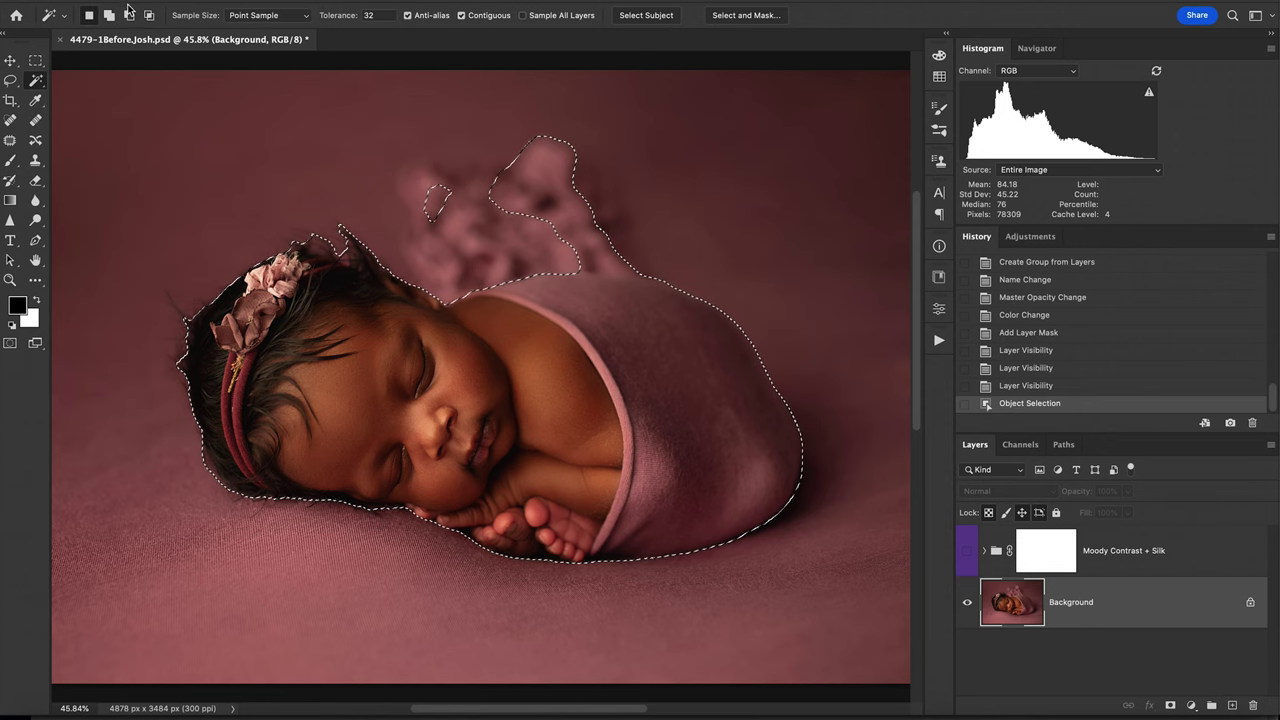
pyautogui.click(46, 84)
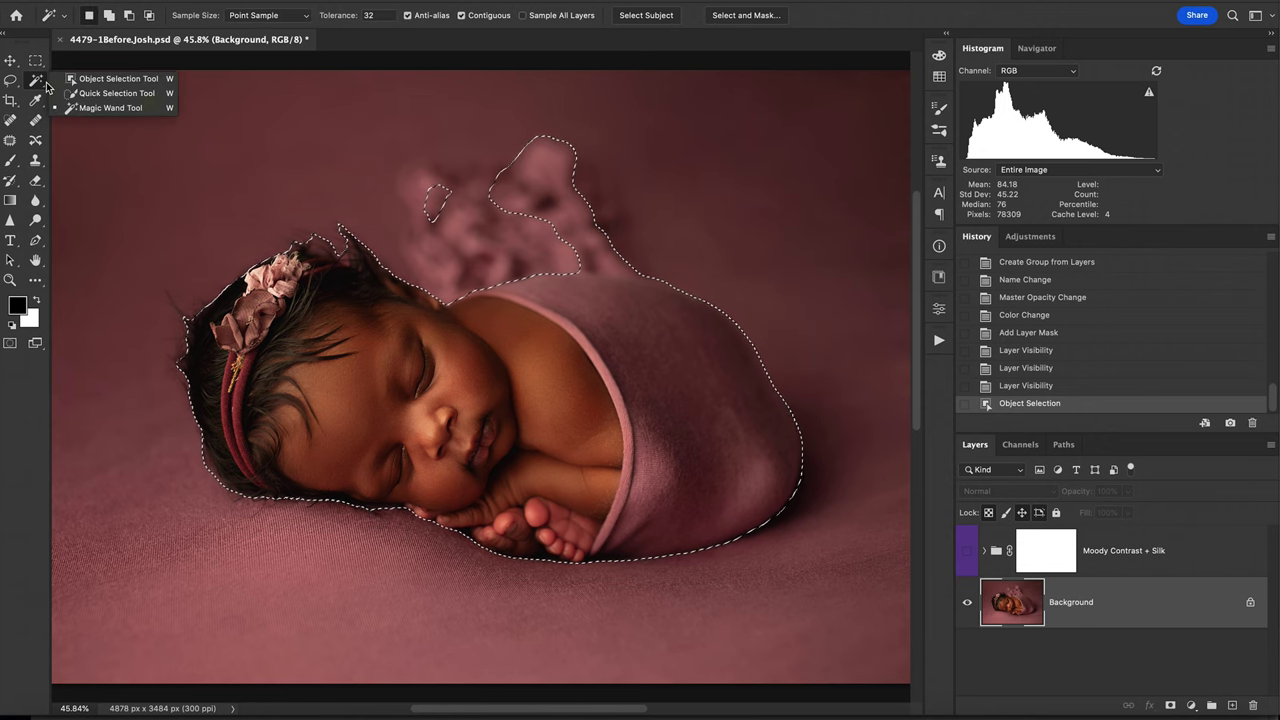
pyautogui.click(103, 93)
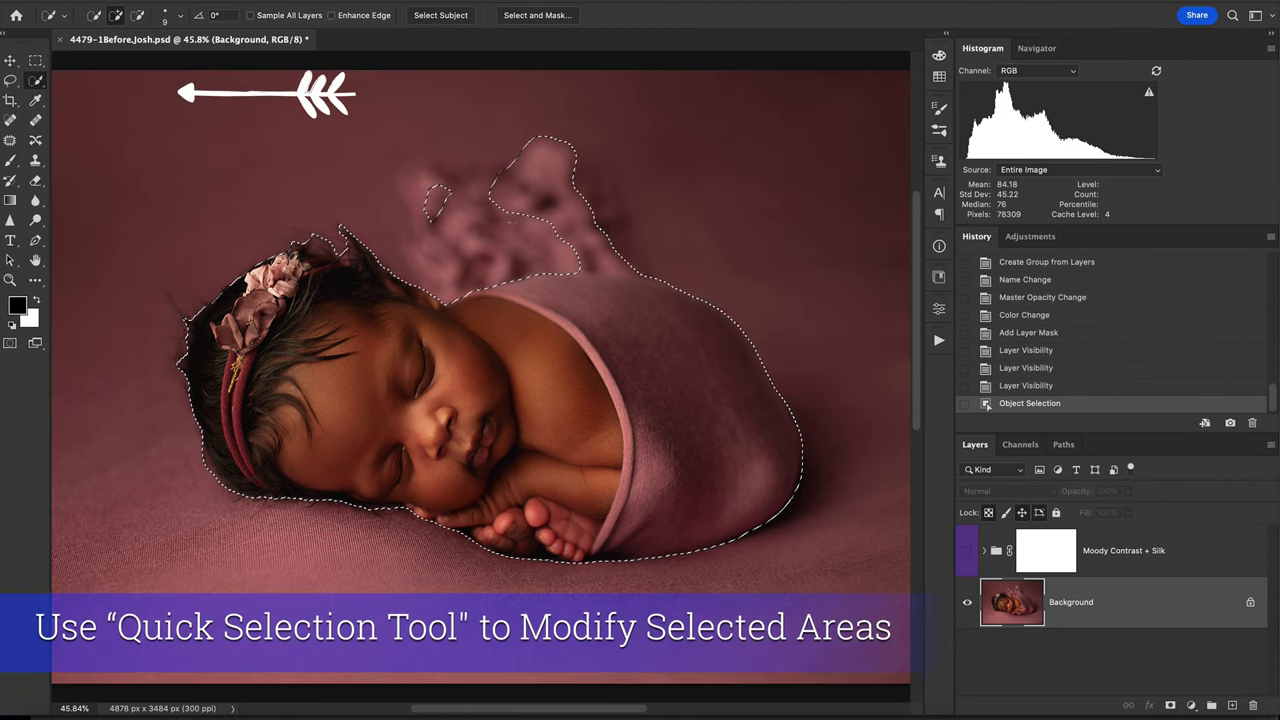
pyautogui.press(']')
pyautogui.press(']')
pyautogui.press(']')
pyautogui.press(']')
pyautogui.press(']')
pyautogui.press(']')
pyautogui.press(']')
pyautogui.press(']')
pyautogui.press(']')
pyautogui.press(']')
pyautogui.press(']')
pyautogui.press(']')
pyautogui.press(']')
pyautogui.press(']')
pyautogui.press(']')
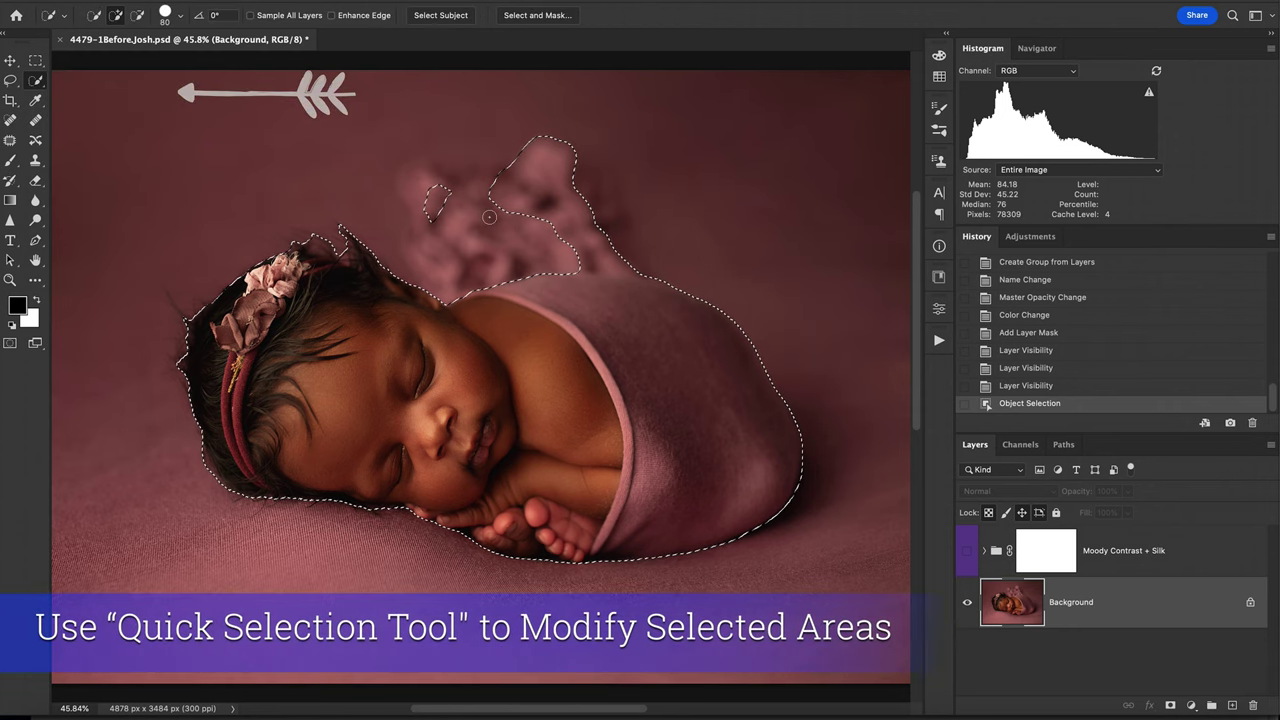
pyautogui.press('super+plus')
pyautogui.press('super+plus')
pyautogui.press('super+plus')
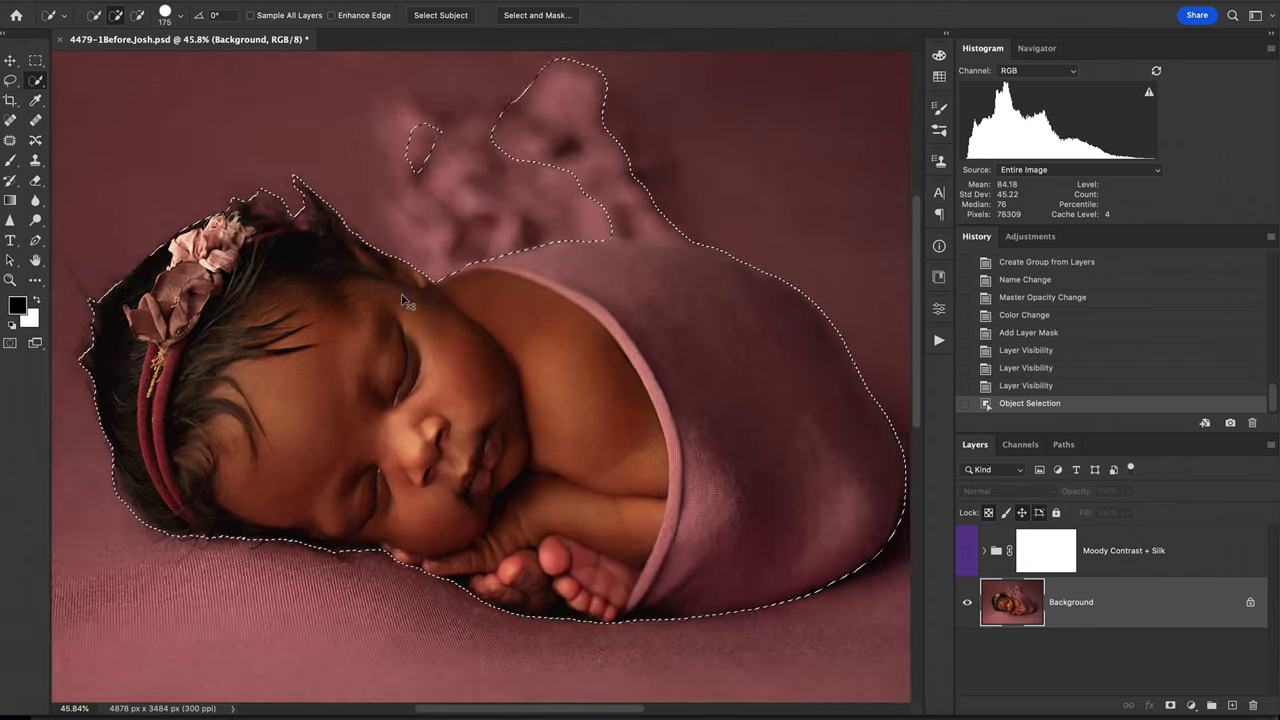
# Subtract the stray patch of blurred backdrop fabric above the baby's head from the selection with the Quick Selection Tool.
pyautogui.scroll(-5, 334, 351)
pyautogui.hscroll(-4, 322, 350)
pyautogui.hscroll(-3, 324, 355)
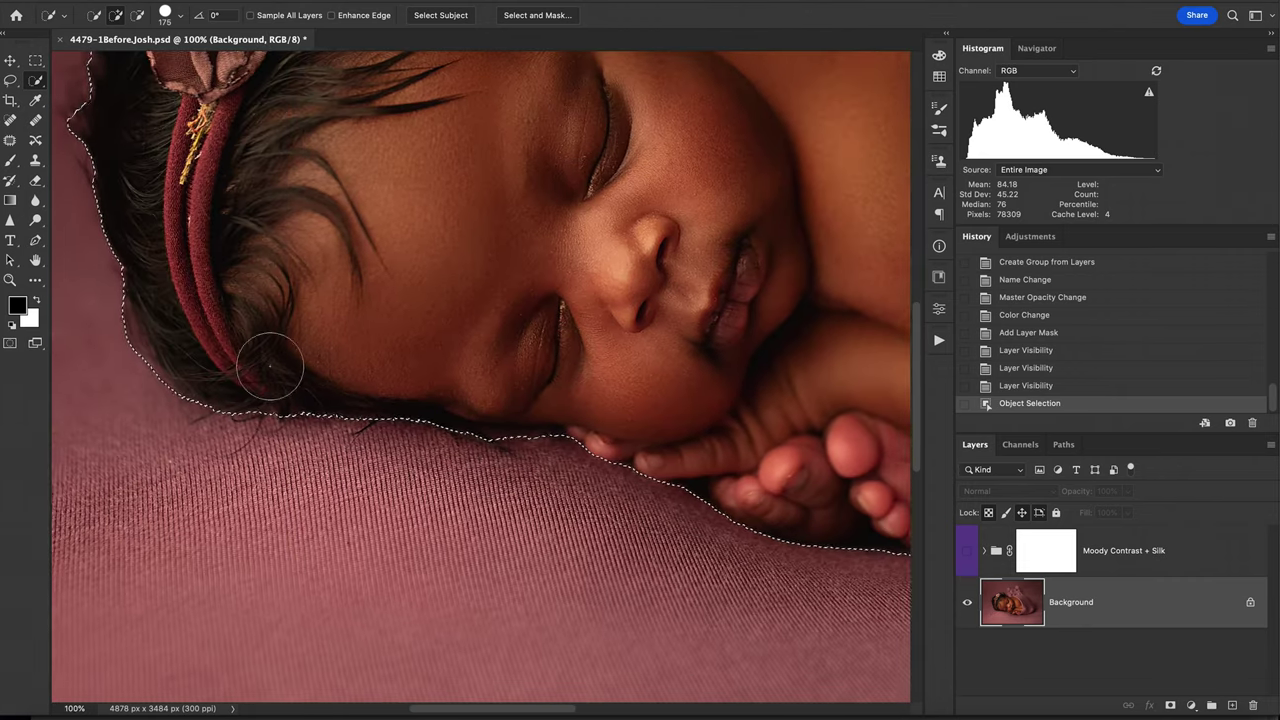
pyautogui.scroll(6, 271, 363)
pyautogui.scroll(3, 221, 300)
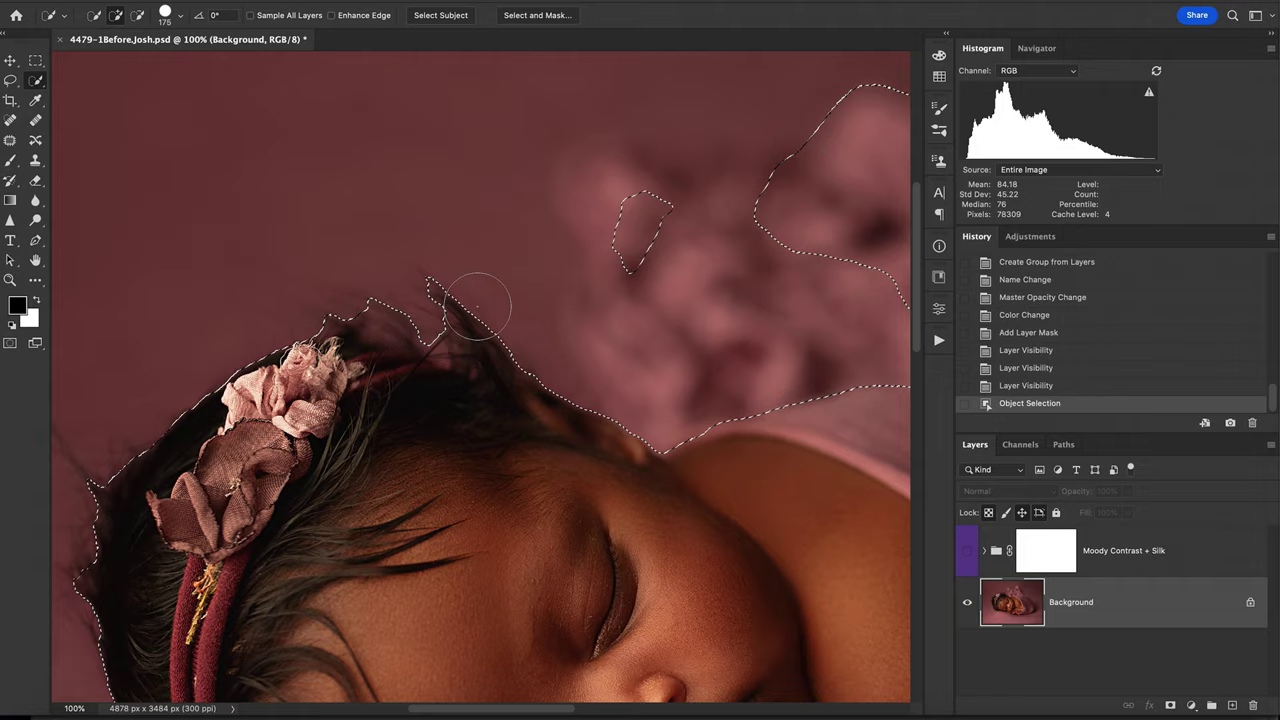
pyautogui.hscroll(5, 221, 300)
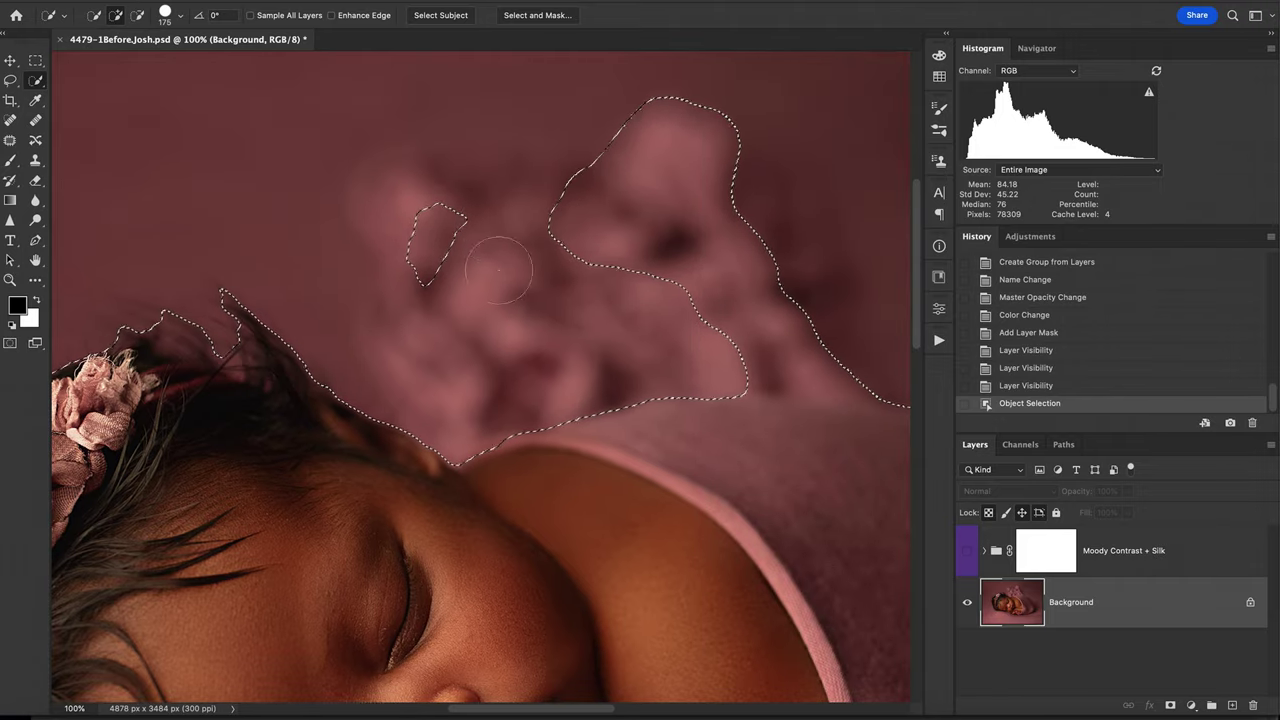
pyautogui.moveTo(437, 234); pyautogui.dragTo(468, 230)
pyautogui.click(138, 15)
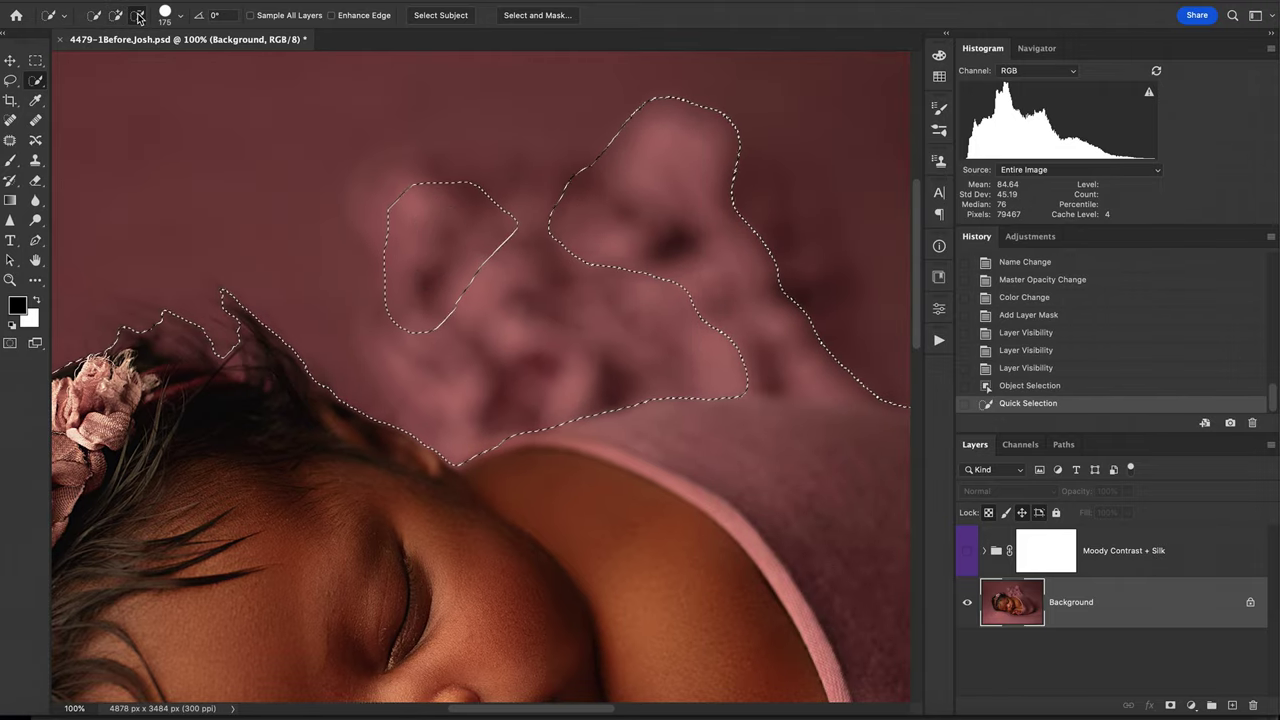
pyautogui.moveTo(400, 205)
pyautogui.mouseDown()
pyautogui.moveTo(450, 290)
pyautogui.moveTo(419, 184)
pyautogui.mouseUp()
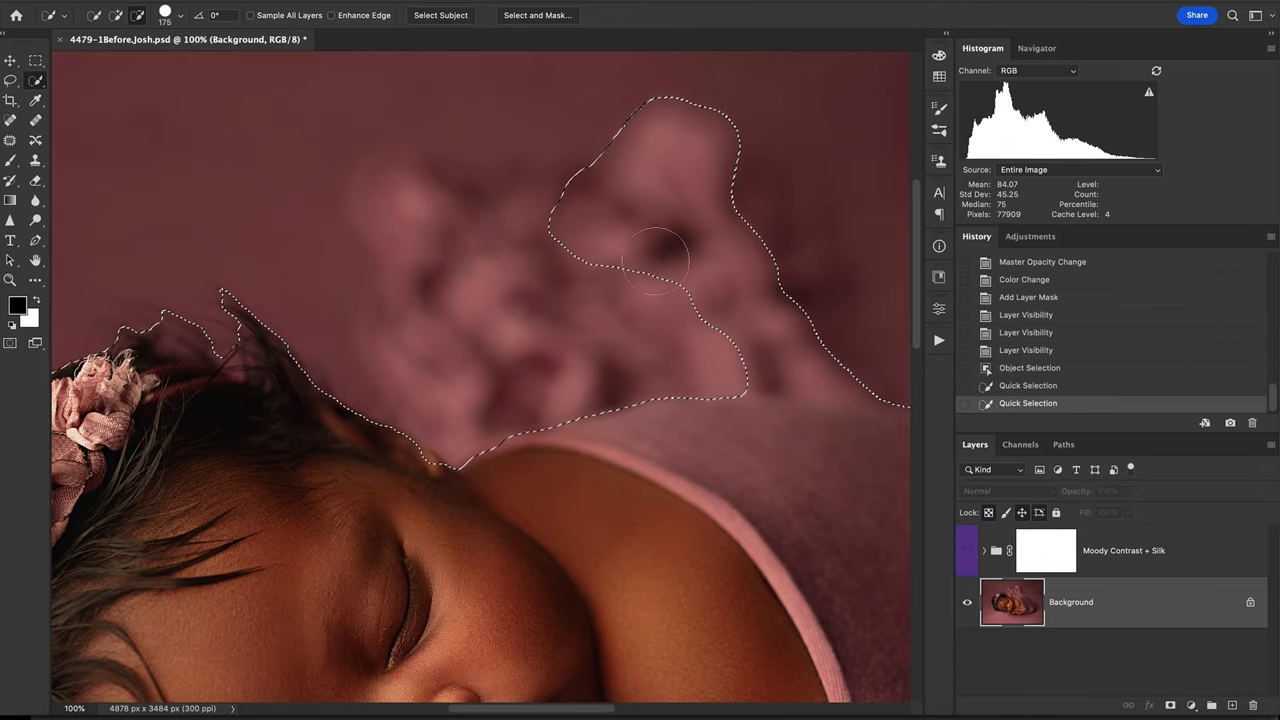
# Subtract the gathered fabric behind the baby and the body wrap from the selection, keeping the head and exposed skin.
pyautogui.hscroll(5, 424, 200)
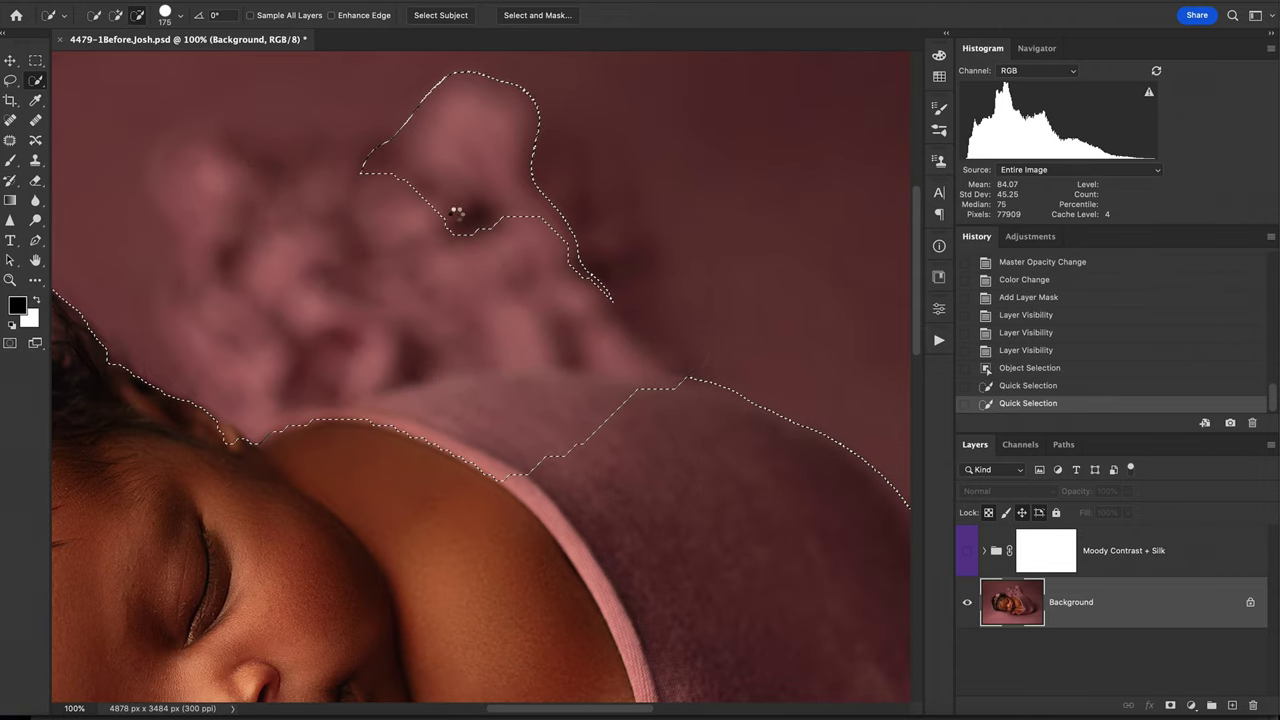
pyautogui.moveTo(460, 140)
pyautogui.mouseDown()
pyautogui.moveTo(560, 103)
pyautogui.moveTo(511, 120)
pyautogui.moveTo(543, 226)
pyautogui.mouseUp()
pyautogui.moveTo(543, 241); pyautogui.dragTo(515, 217)
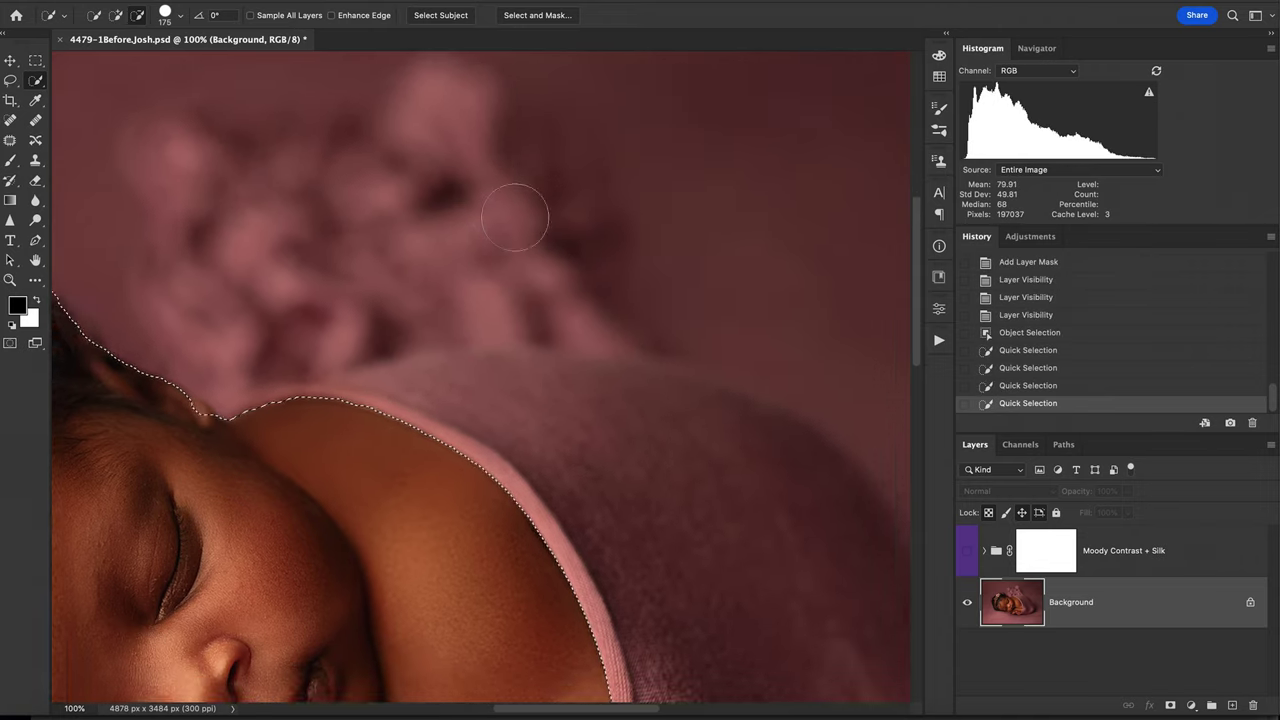
# Try to subtract the leftover strip of blanket below the baby's feet from the selection.
pyautogui.scroll(-10, 515, 217)
pyautogui.scroll(2, 523, 206)
pyautogui.moveTo(640, 597)
pyautogui.mouseDown()
pyautogui.moveTo(590, 592)
pyautogui.moveTo(574, 605)
pyautogui.mouseUp()
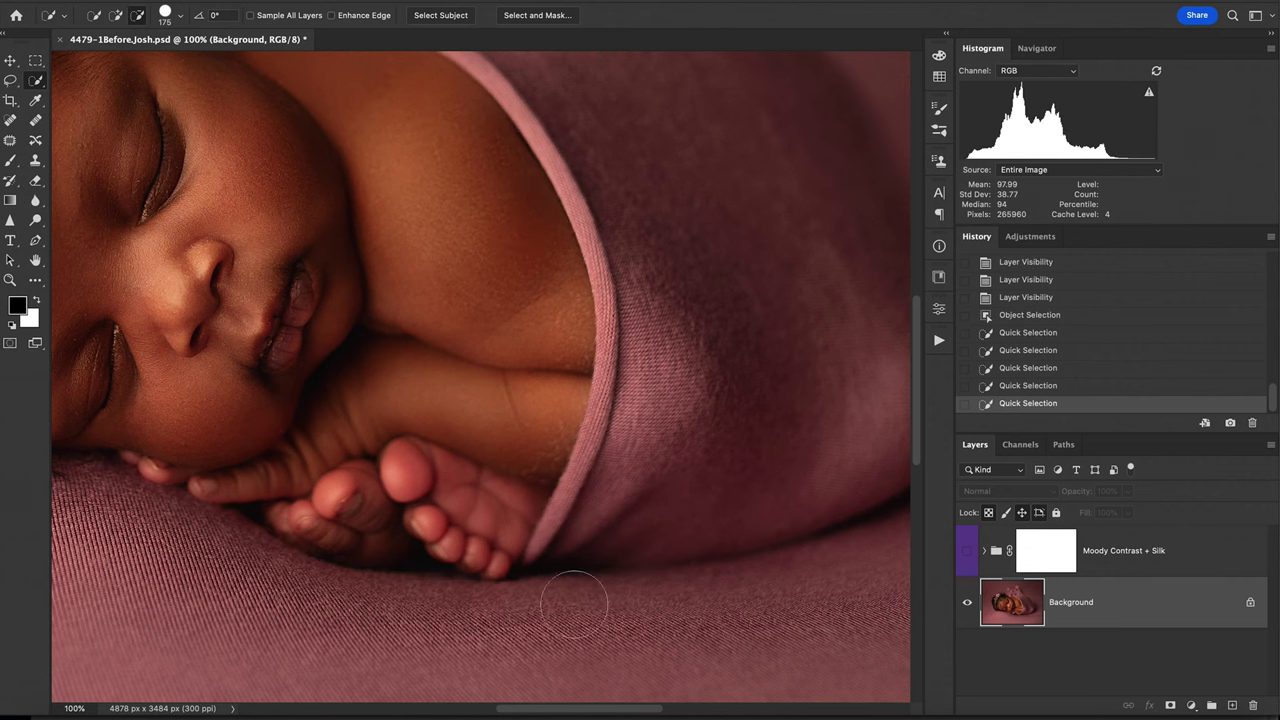
pyautogui.hotkey('ctrl', 'z')
# Turn the baby selection into a Quick Mask and preview a Gaussian Blur of 5.2 pixels along the shoulder edge.
pyautogui.scroll(7, 500, 420)
pyautogui.hscroll(-10, 500, 420)
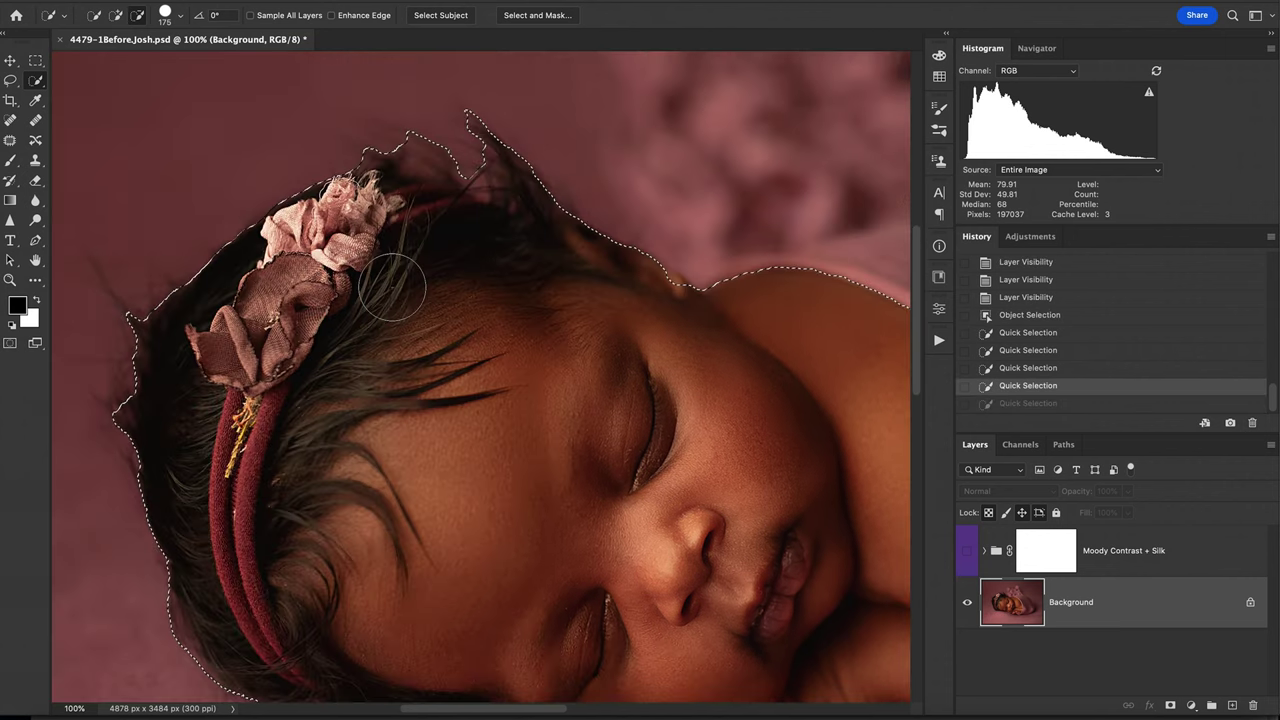
pyautogui.hotkey('ctrl', '0')
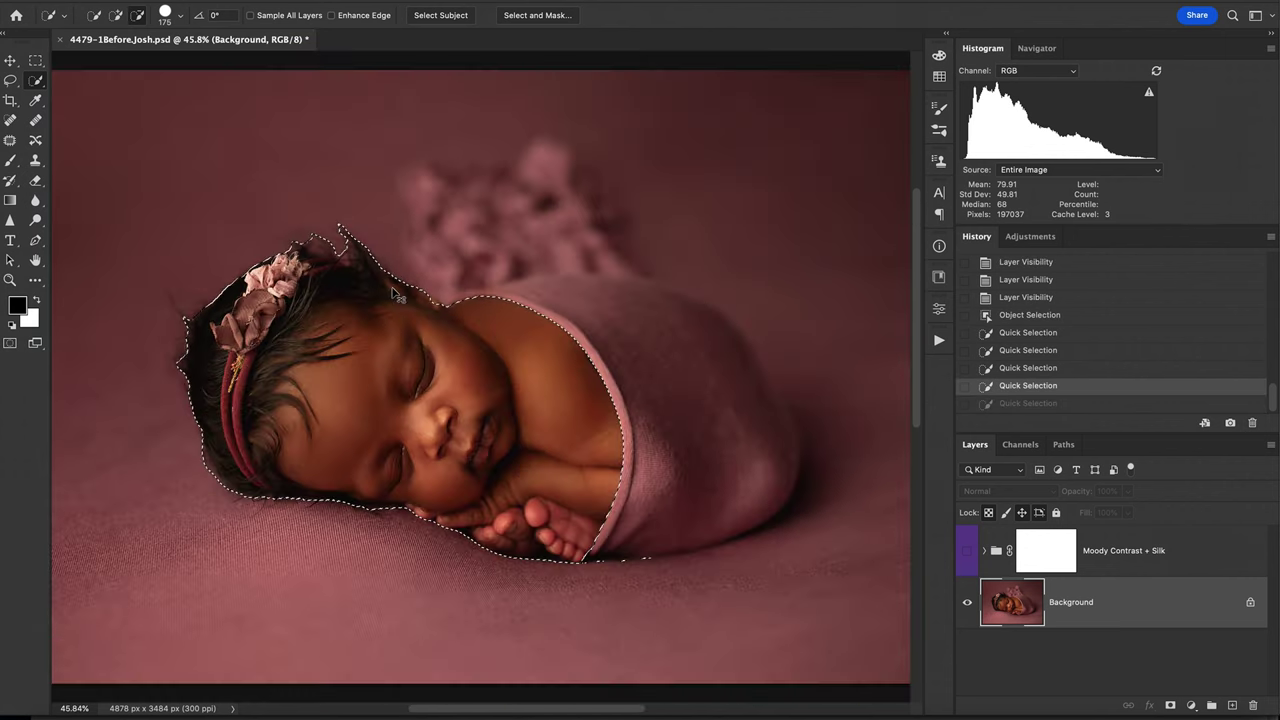
pyautogui.press('q')
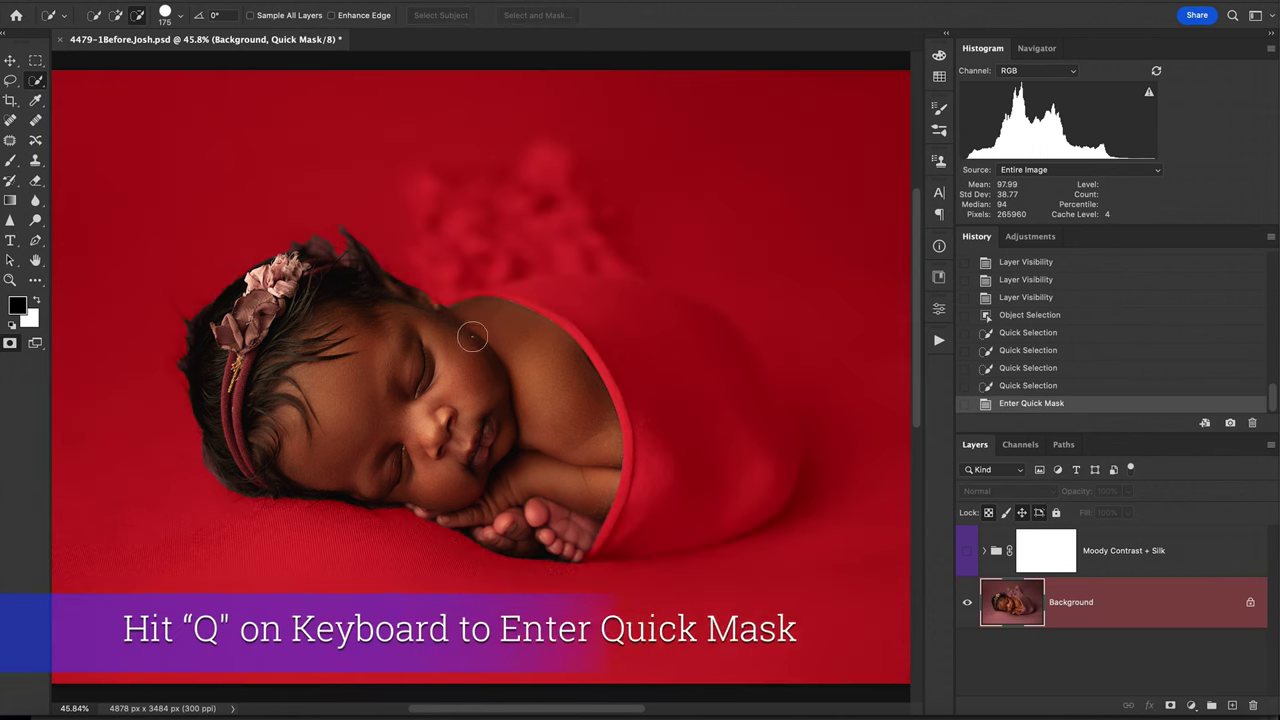
pyautogui.click(354, 1)
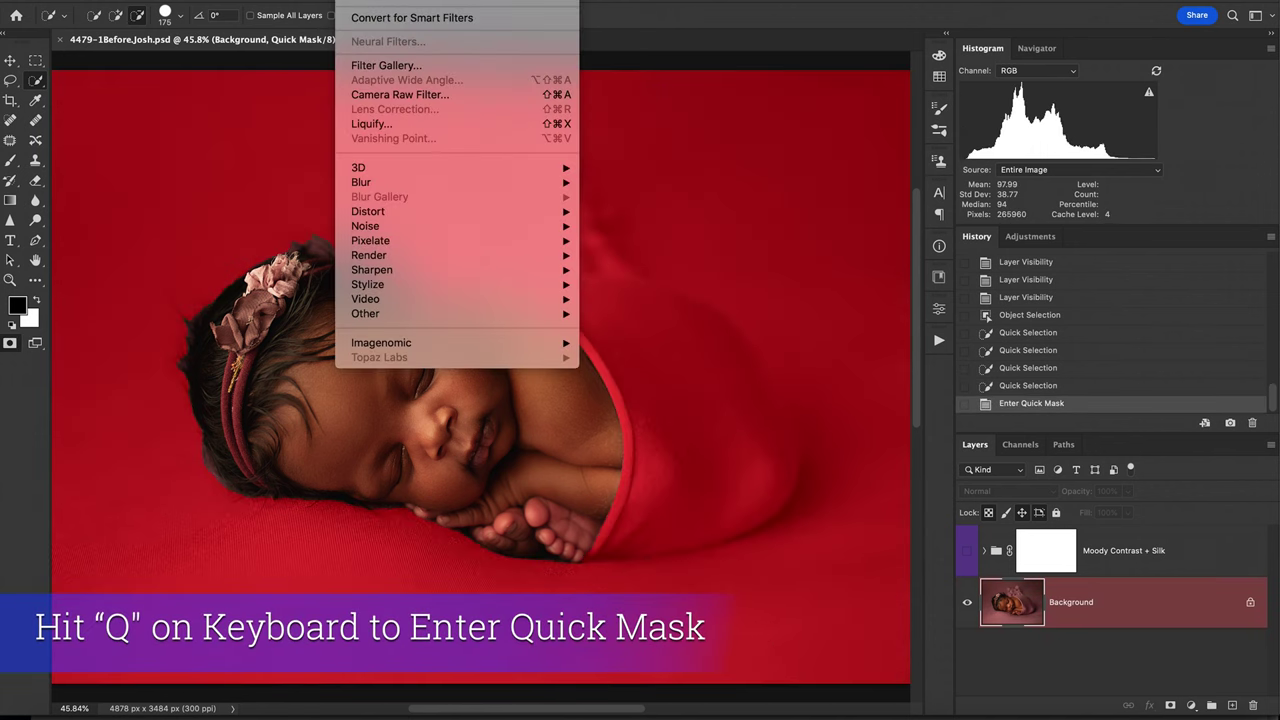
pyautogui.moveTo(395, 184)
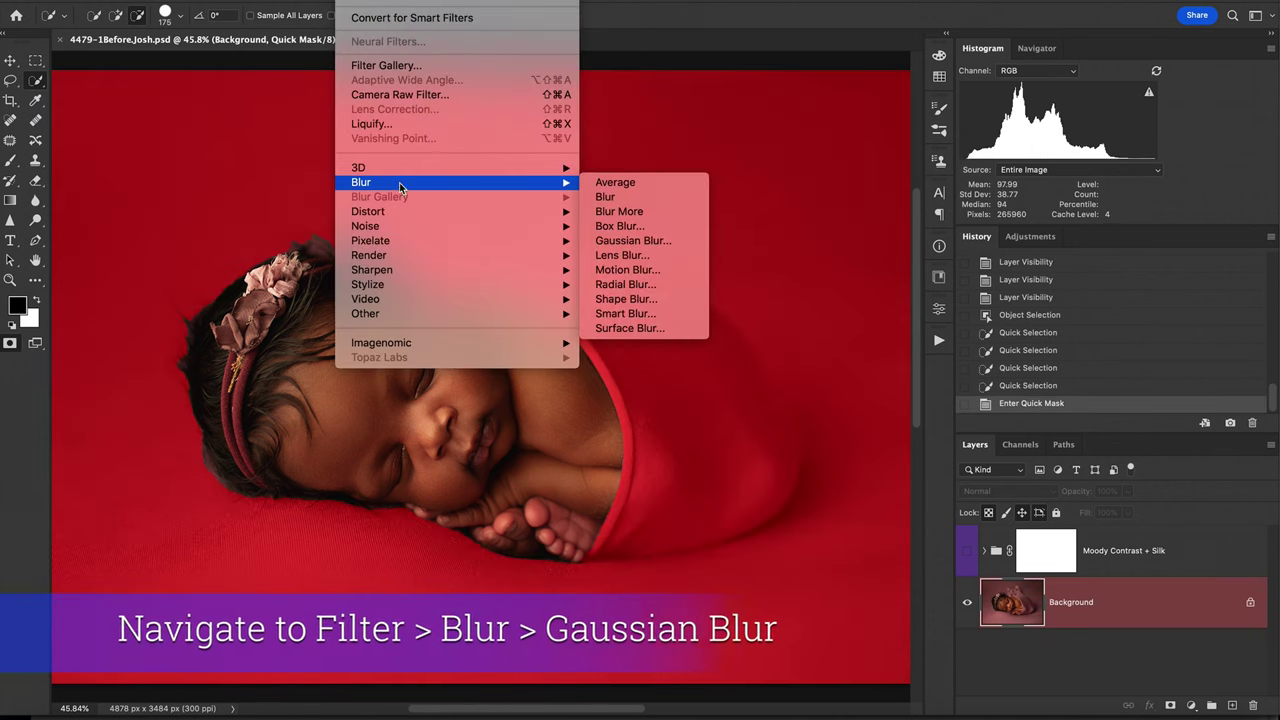
pyautogui.click(648, 242)
pyautogui.moveTo(848, 254); pyautogui.dragTo(837, 251)
pyautogui.press('super+plus')
pyautogui.press('super+plus')
pyautogui.press('super+plus')
pyautogui.press('super+plus')
pyautogui.scroll(5, 420, 203)
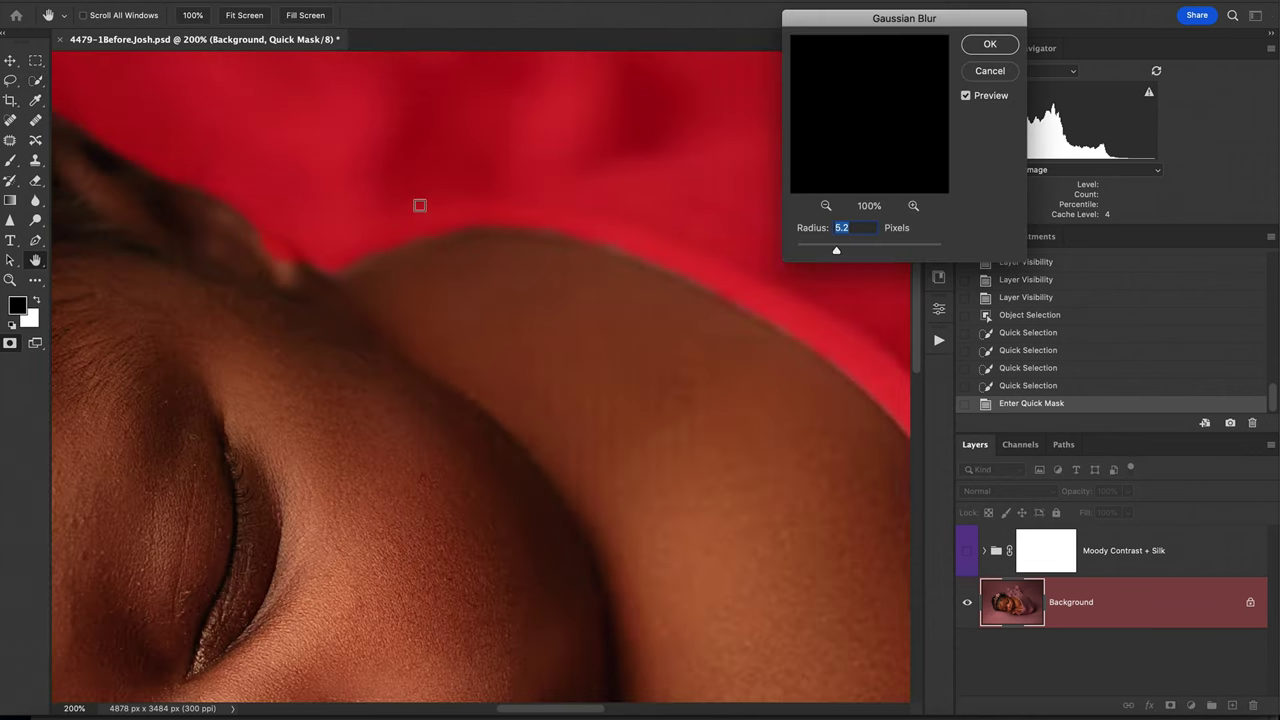
# Compare the mask edge at a 0.1 pixel radius, apply Gaussian Blur at 9.5 pixels and exit Quick Mask.
pyautogui.moveTo(838, 253); pyautogui.dragTo(780, 271)
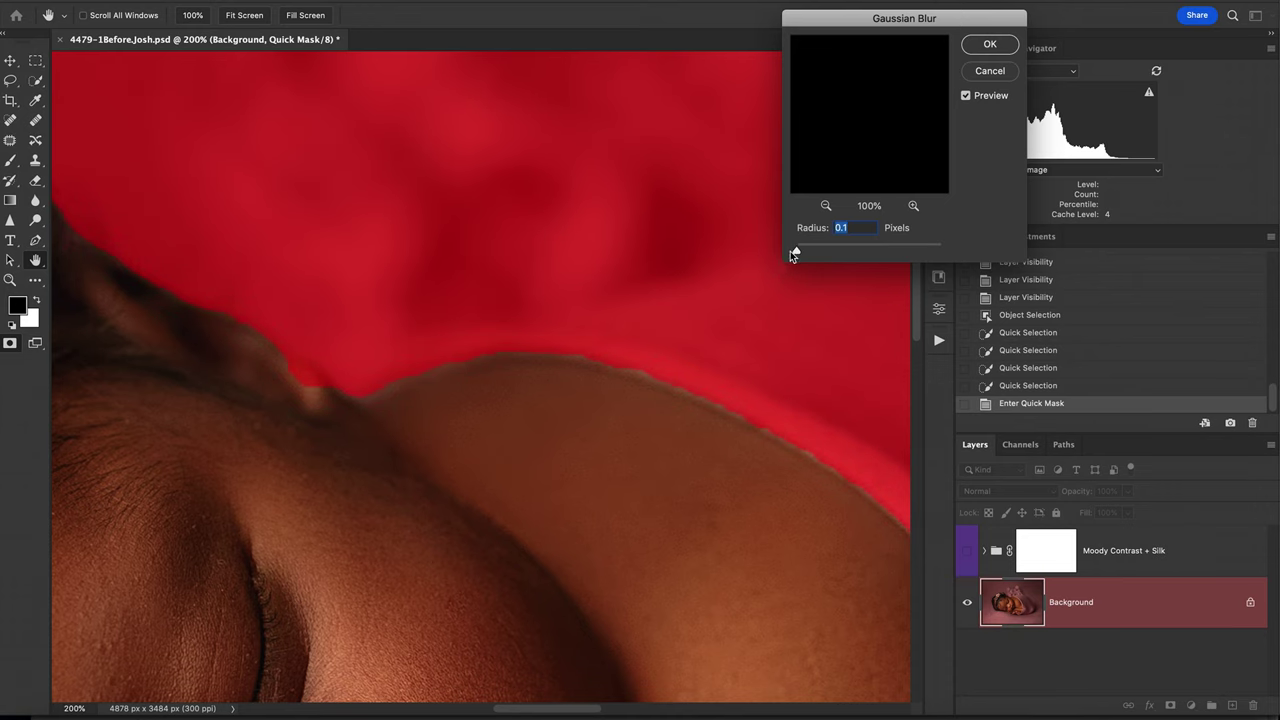
pyautogui.moveTo(798, 252); pyautogui.dragTo(853, 249)
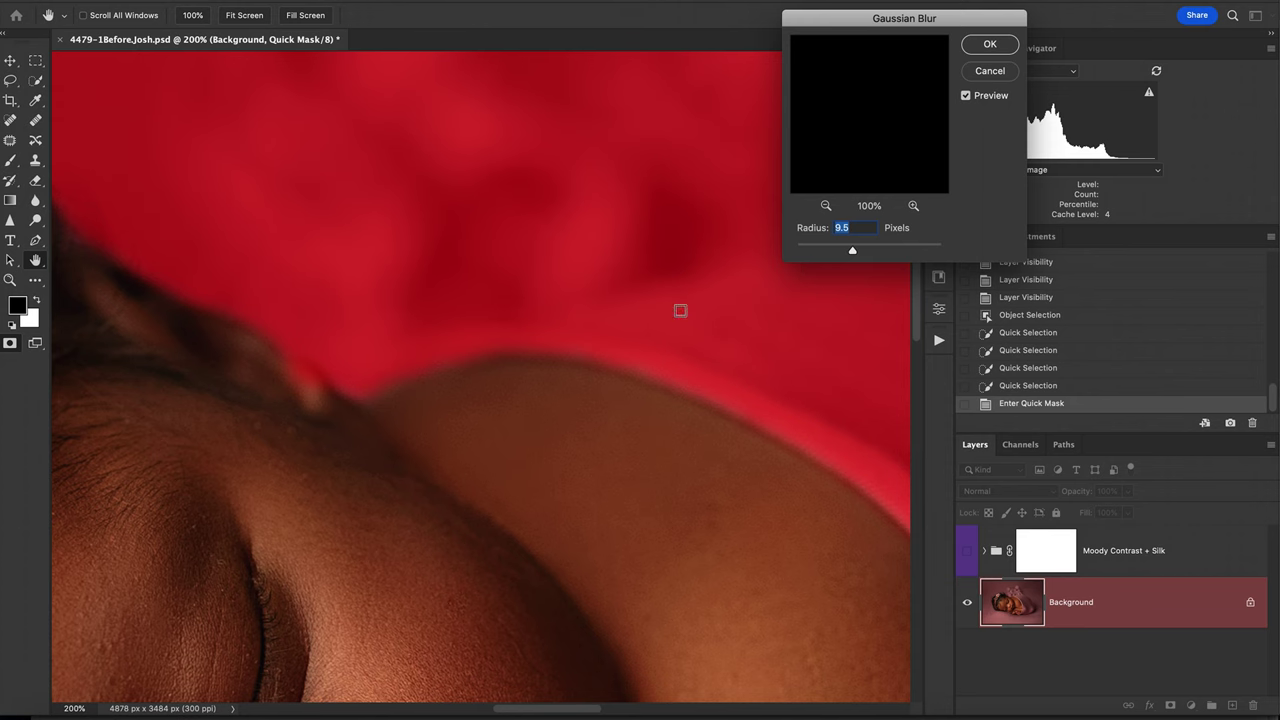
pyautogui.press('super+0')
pyautogui.click(993, 43)
pyautogui.press('q')
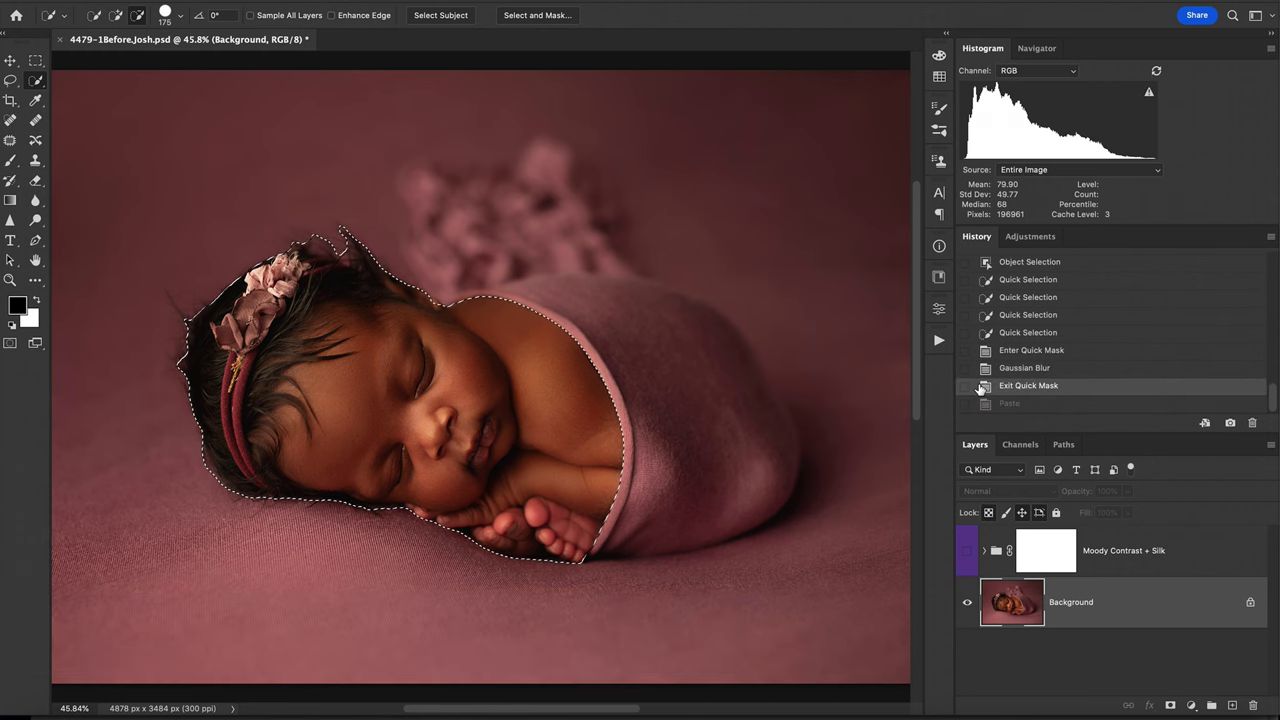
# Copy the selected baby onto a new layer above the Moody Contrast + Silk group and show that group.
pyautogui.press('super+v')
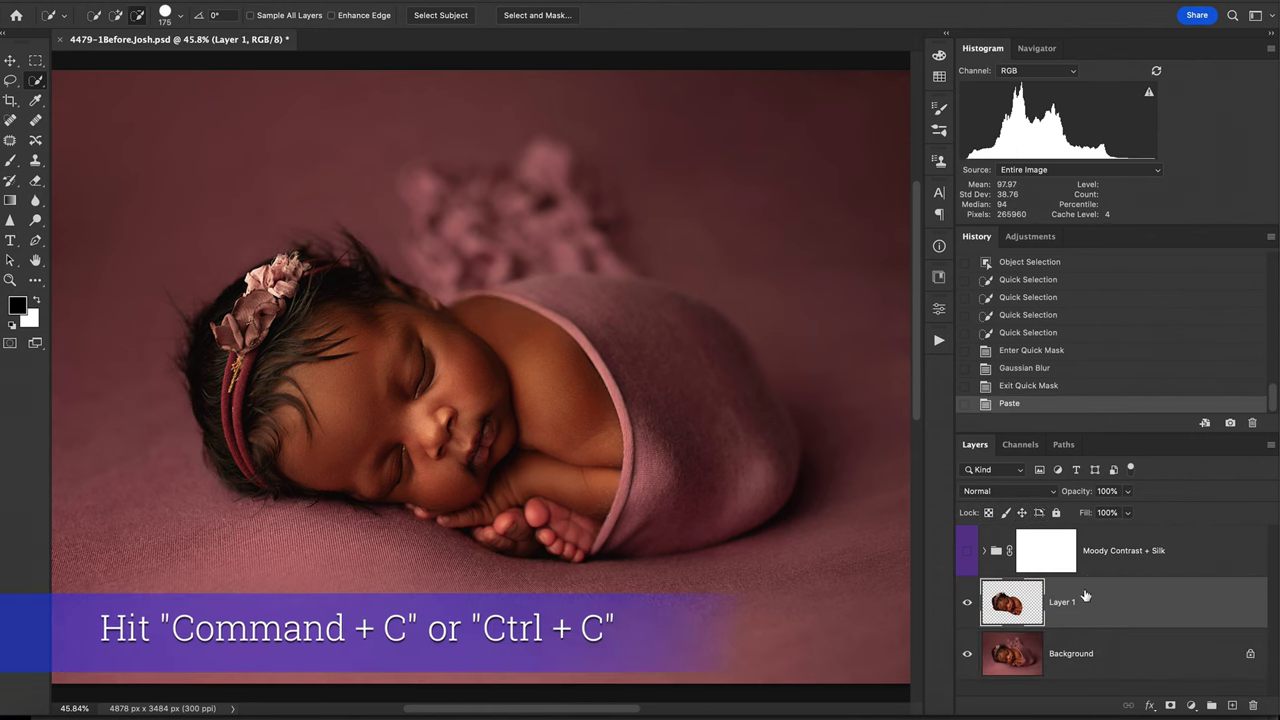
pyautogui.moveTo(1097, 600); pyautogui.dragTo(1094, 524)
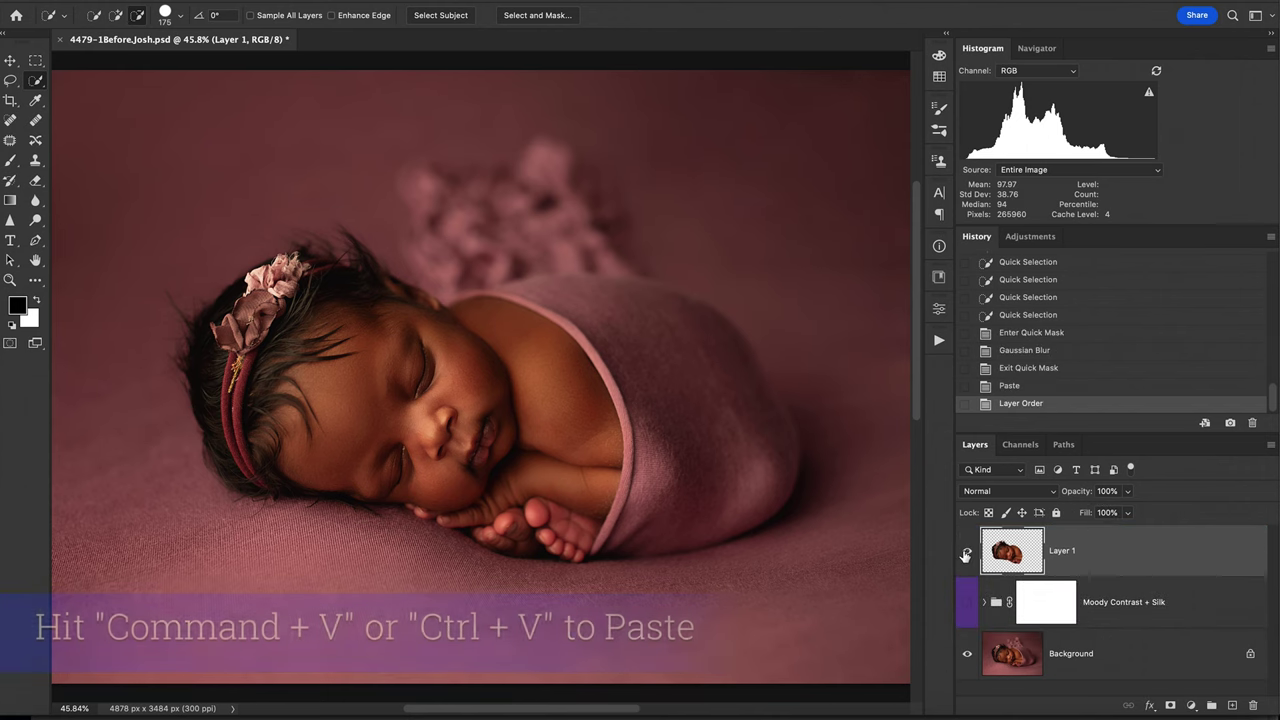
pyautogui.click(967, 604)
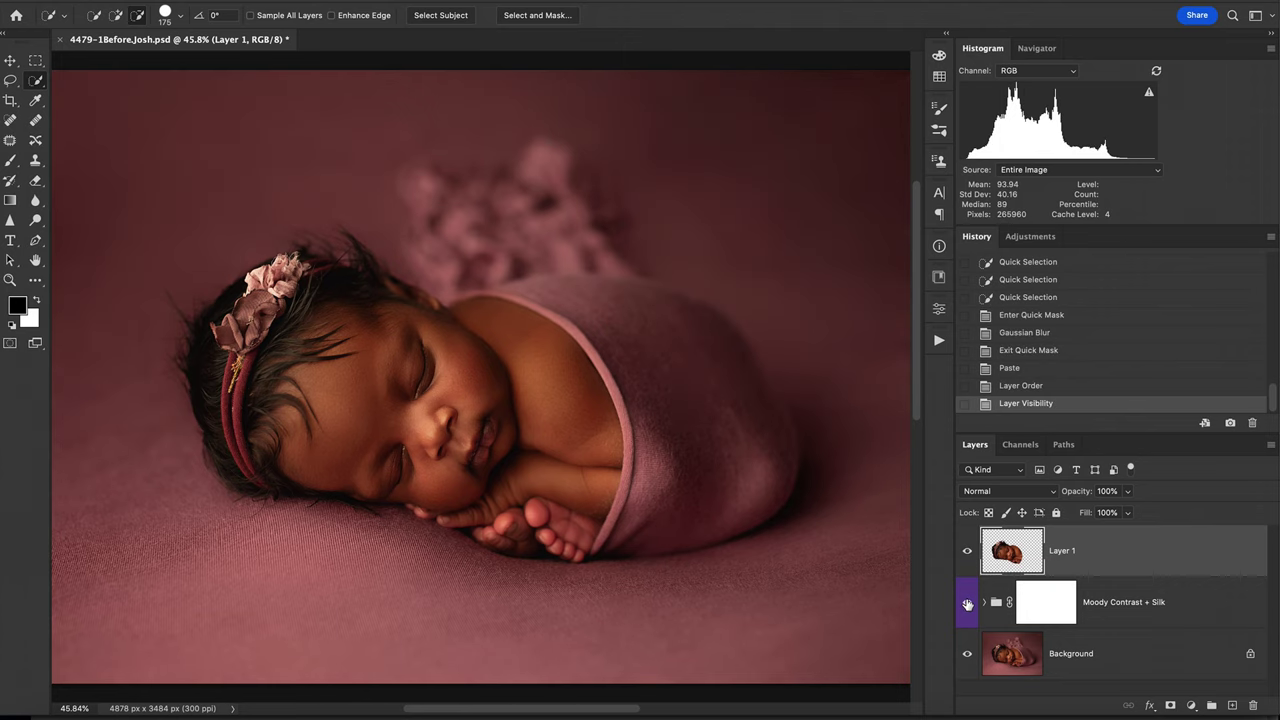
# Compare the Moody Contrast + Silk effect on the baby's skin with Layer 1 hidden and shown.
pyautogui.click(967, 604)
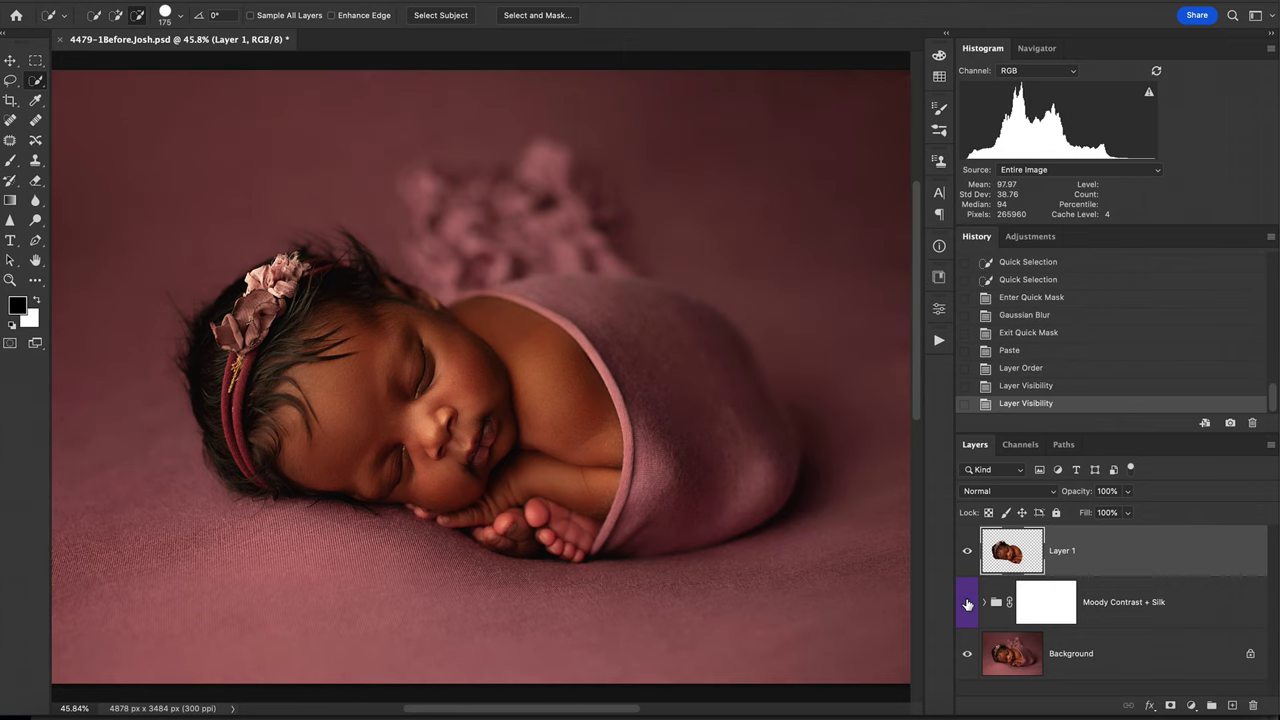
pyautogui.click(966, 564)
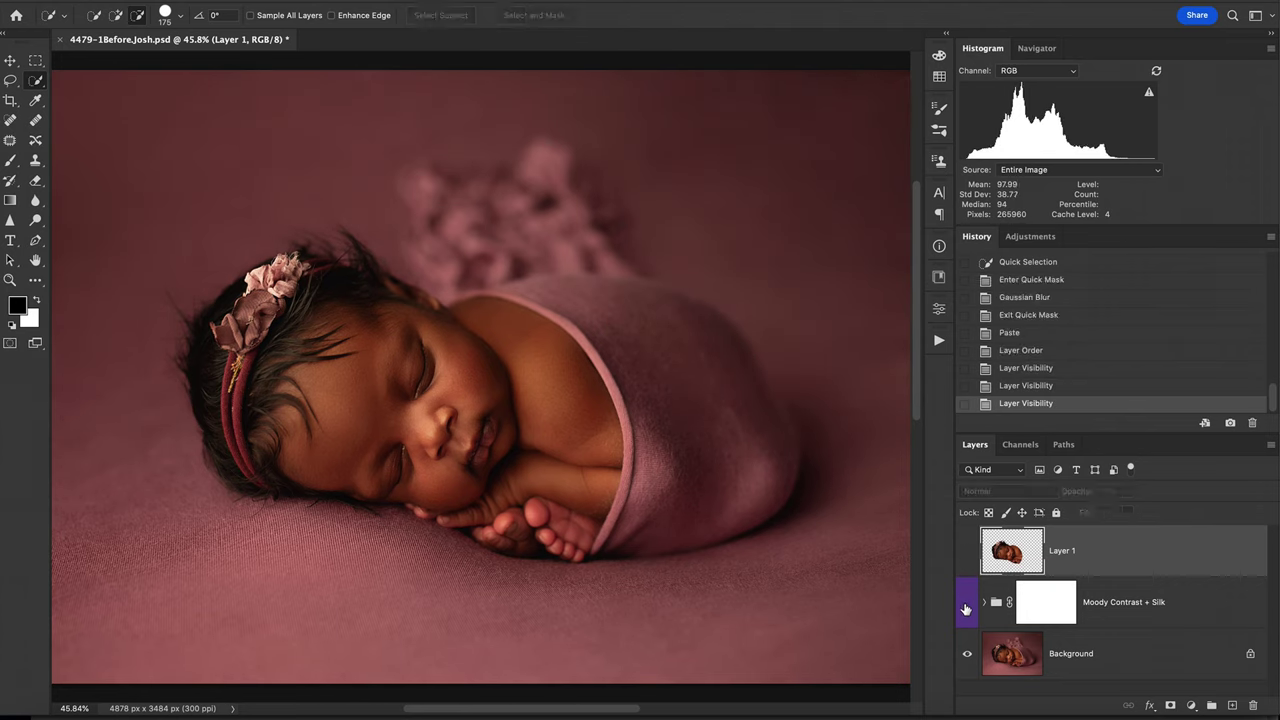
pyautogui.click(966, 606)
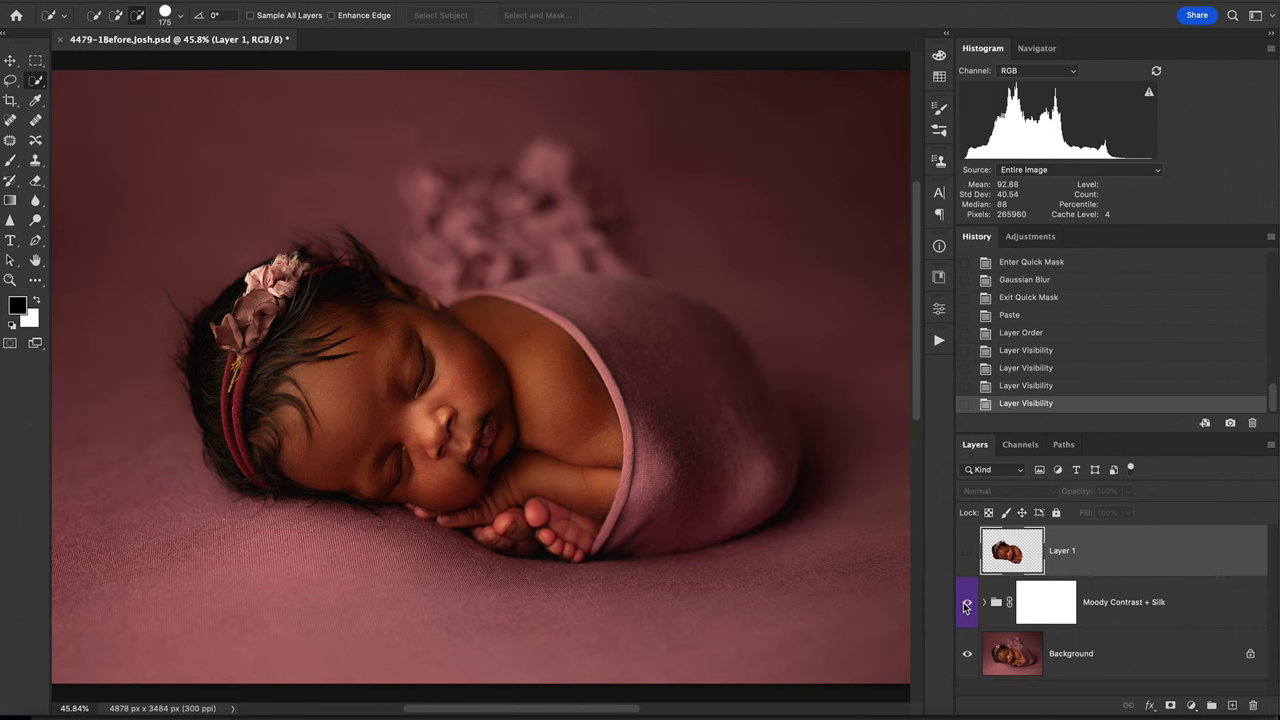
pyautogui.press('super+plus')
pyautogui.press('super+plus')
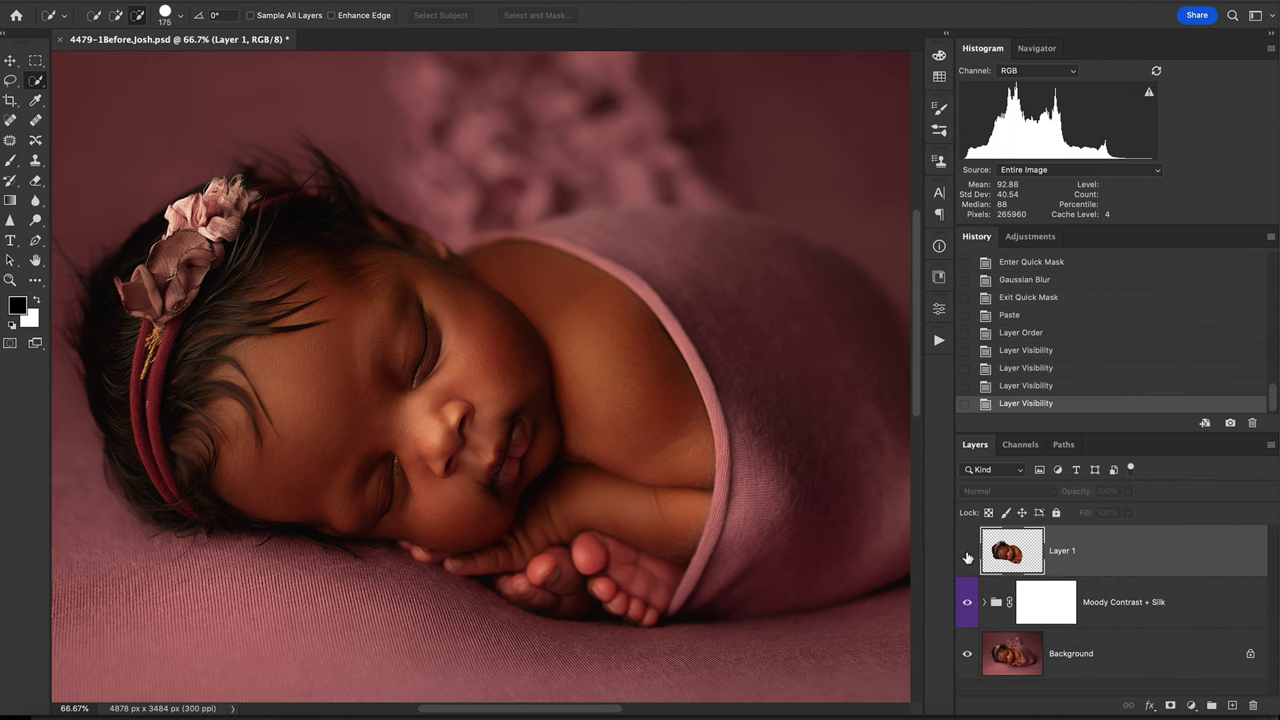
pyautogui.click(37, 80)
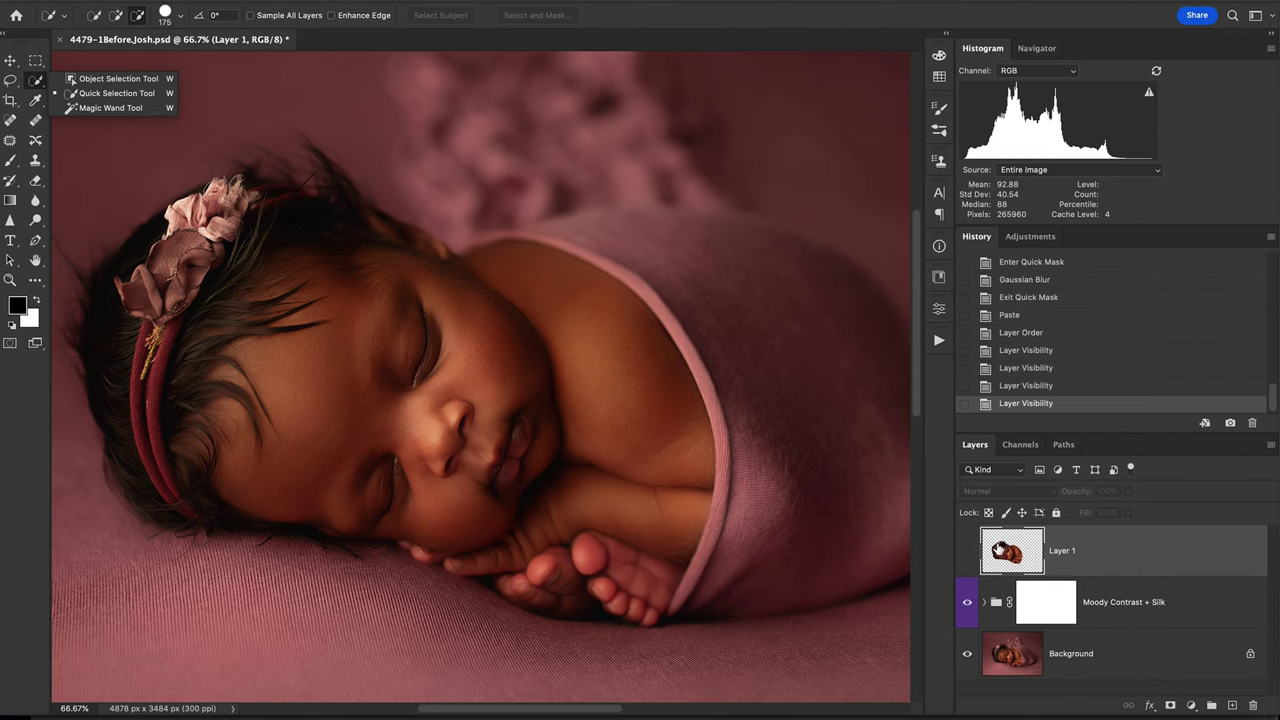
pyautogui.click(969, 556)
pyautogui.click(969, 556)
pyautogui.click(968, 552)
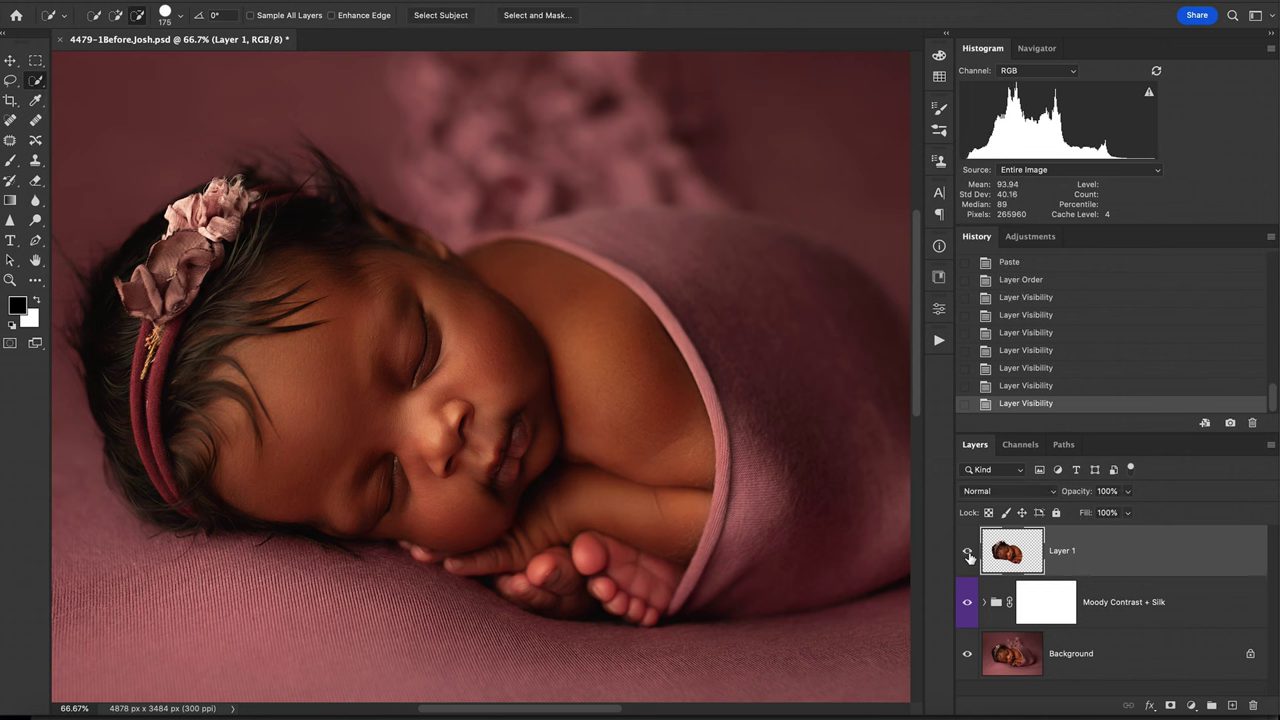
pyautogui.click(968, 552)
pyautogui.click(968, 552)
# Set Layer 1's opacity to 74% and compare the combined edit with the Background layer alone.
pyautogui.click(1129, 492)
pyautogui.moveTo(1133, 512)
pyautogui.mouseDown()
pyautogui.moveTo(1039, 515)
pyautogui.moveTo(1111, 513)
pyautogui.mouseUp()
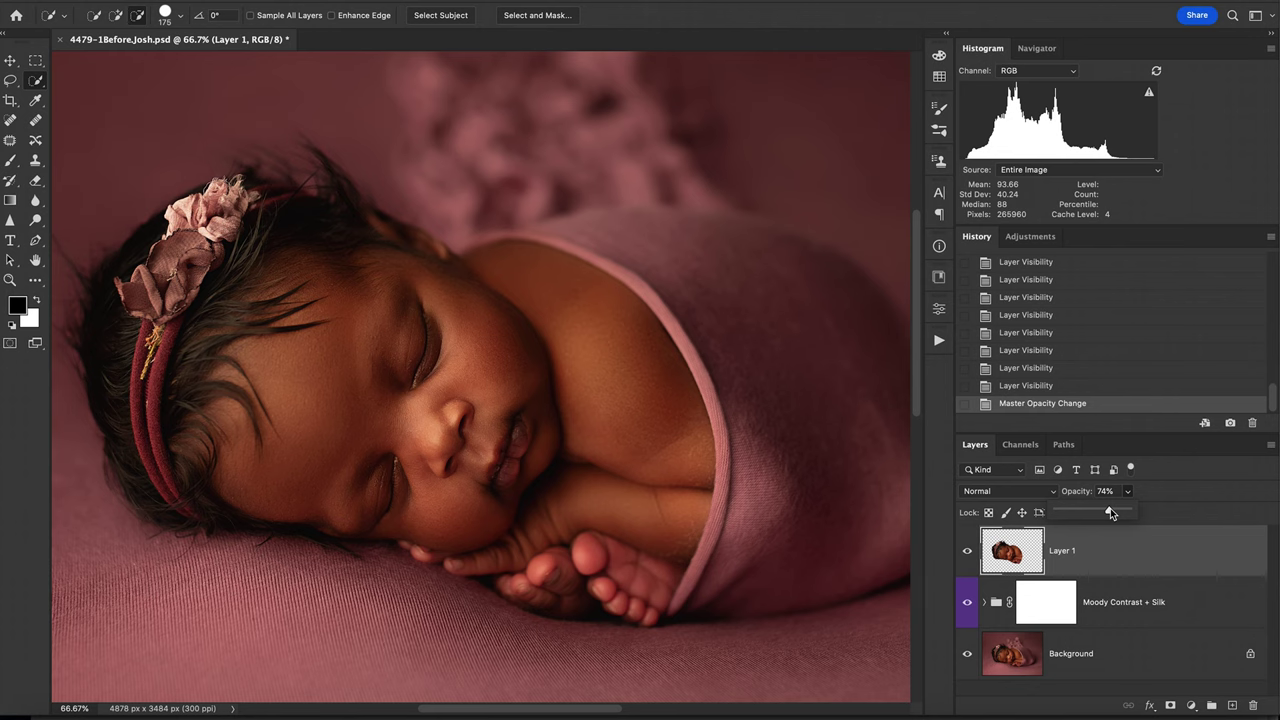
pyautogui.press('super+minus')
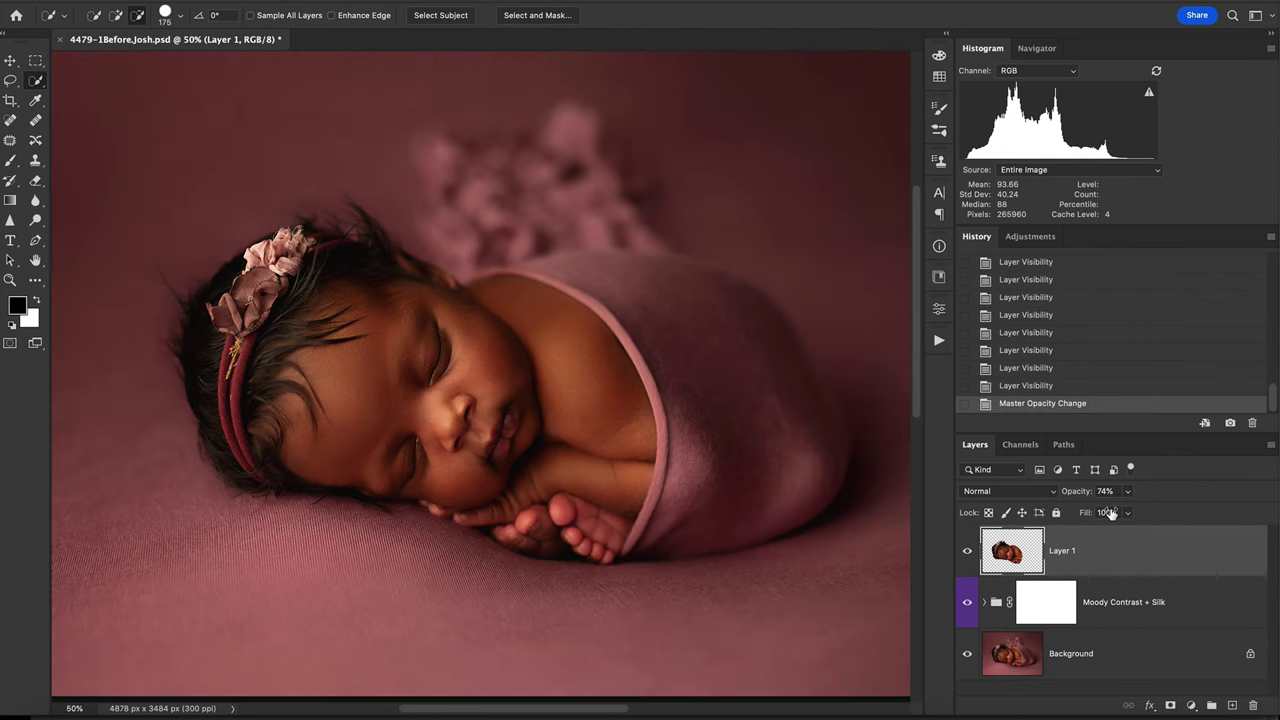
pyautogui.press('super+0')
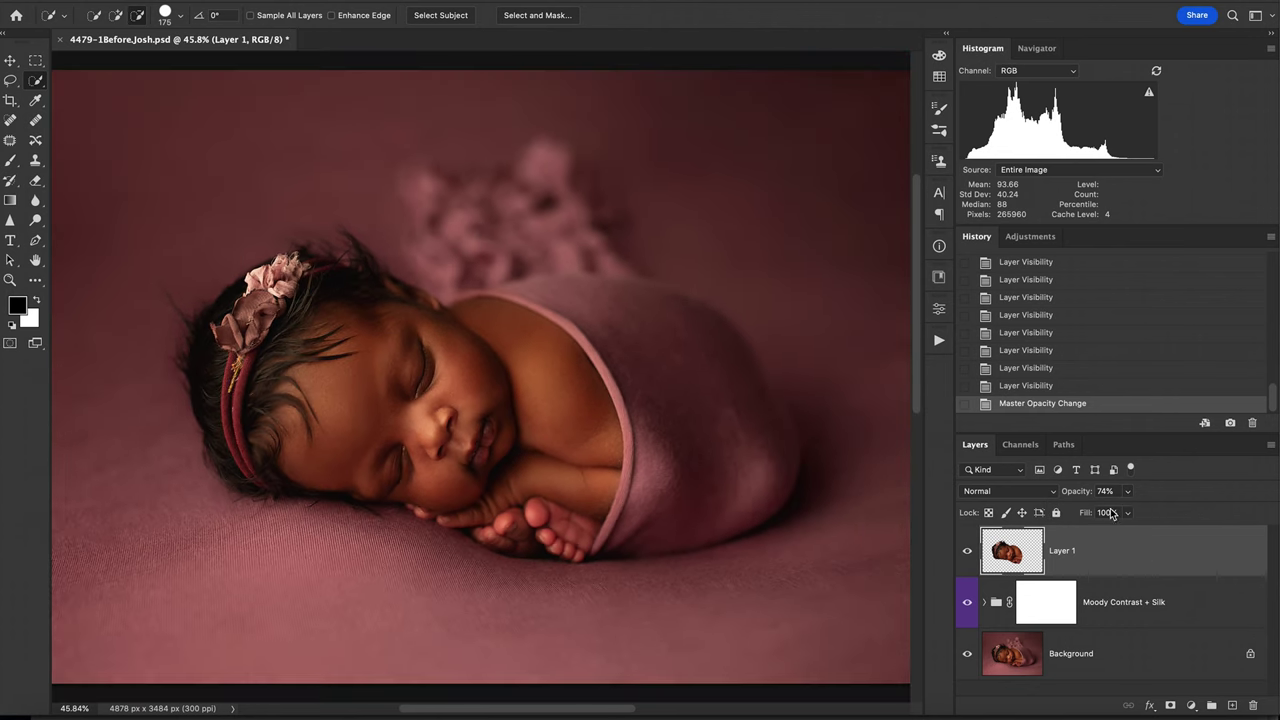
pyautogui.keyDown('alt'); pyautogui.click(968, 655); pyautogui.keyUp('alt')
pyautogui.keyDown('alt'); pyautogui.click(968, 655); pyautogui.keyUp('alt')
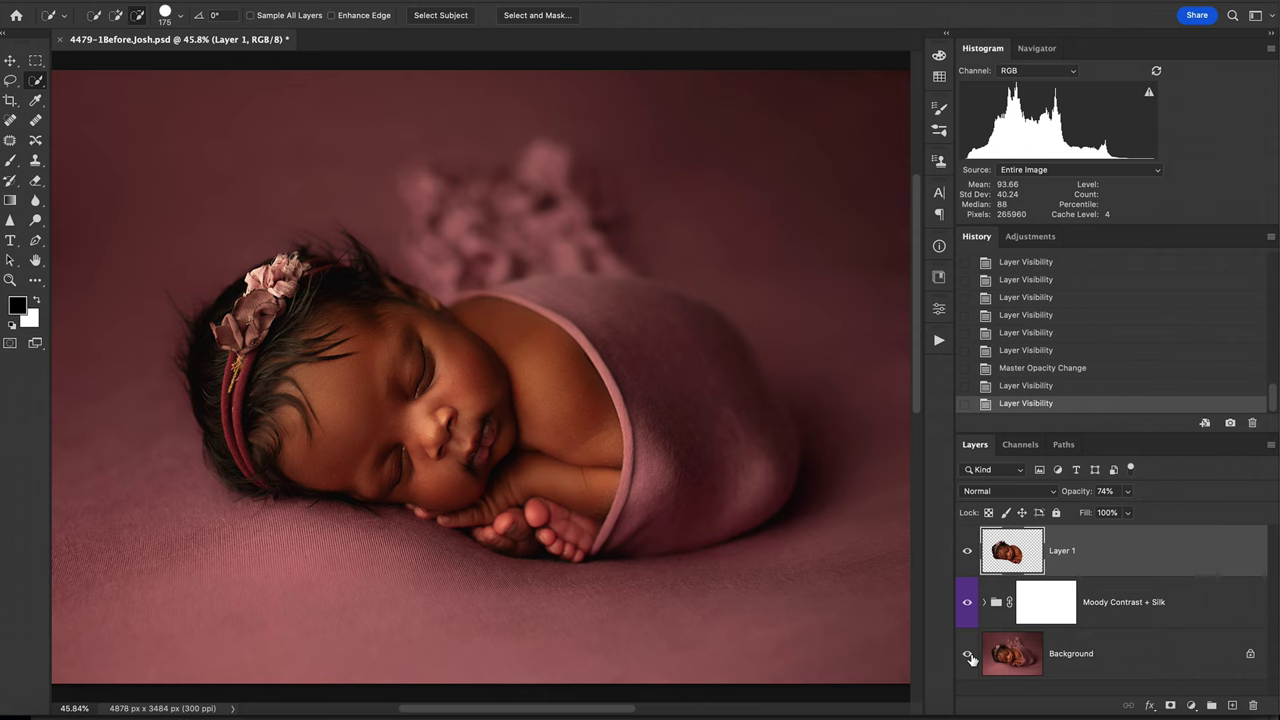
pyautogui.keyDown('alt'); pyautogui.click(968, 655); pyautogui.keyUp('alt')
pyautogui.keyDown('alt'); pyautogui.click(968, 655); pyautogui.keyUp('alt')
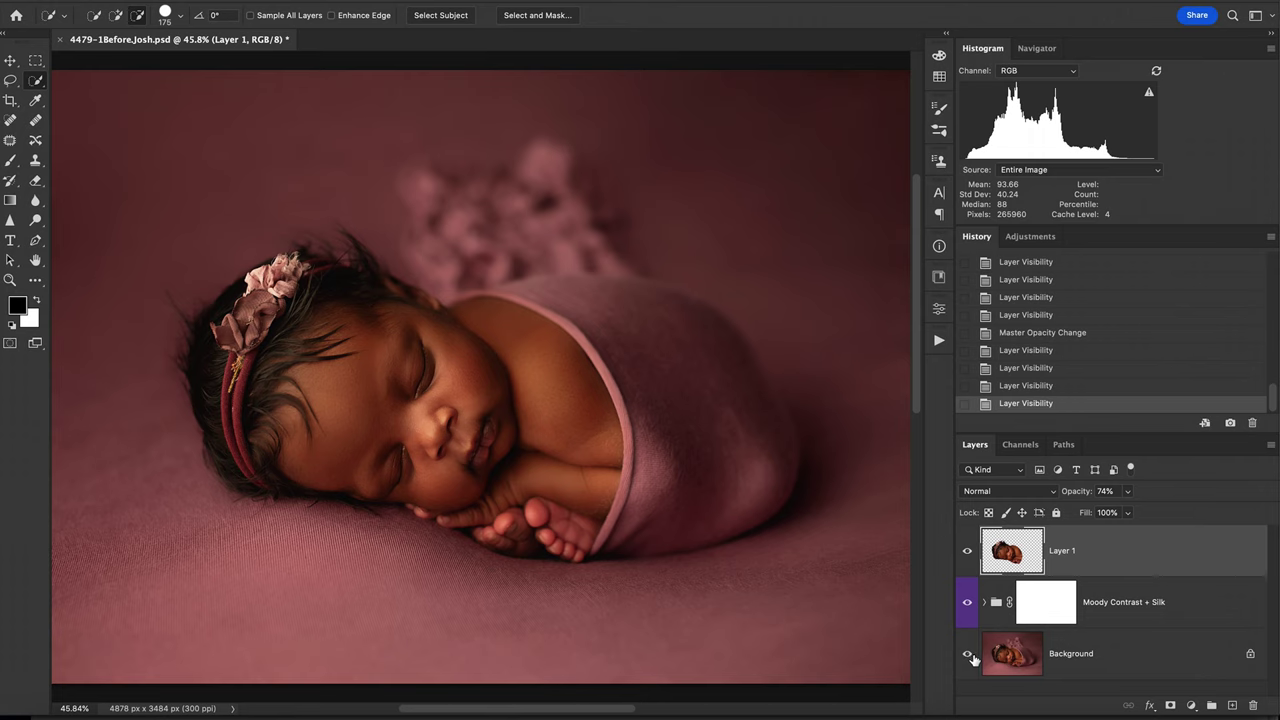
# Flatten the image and run the Natural Light finishing action, allowing it to proceed with flattening.
pyautogui.rightClick(1085, 653)
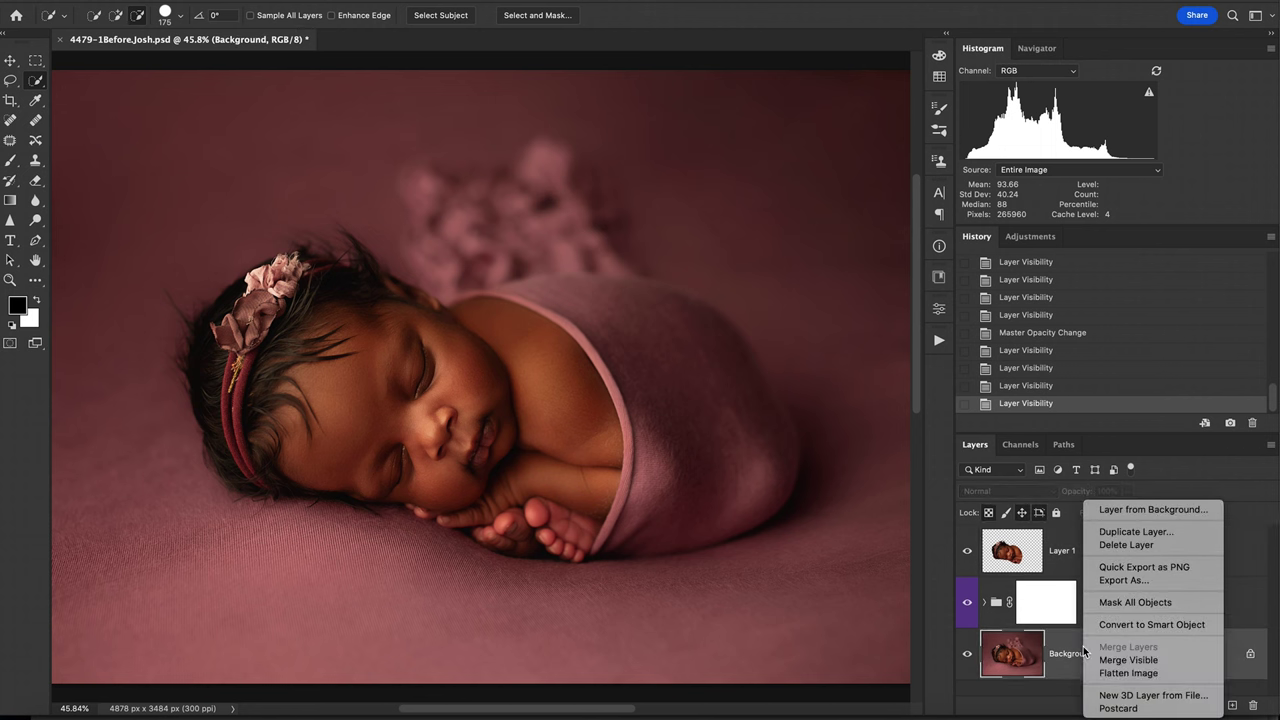
pyautogui.click(1130, 671)
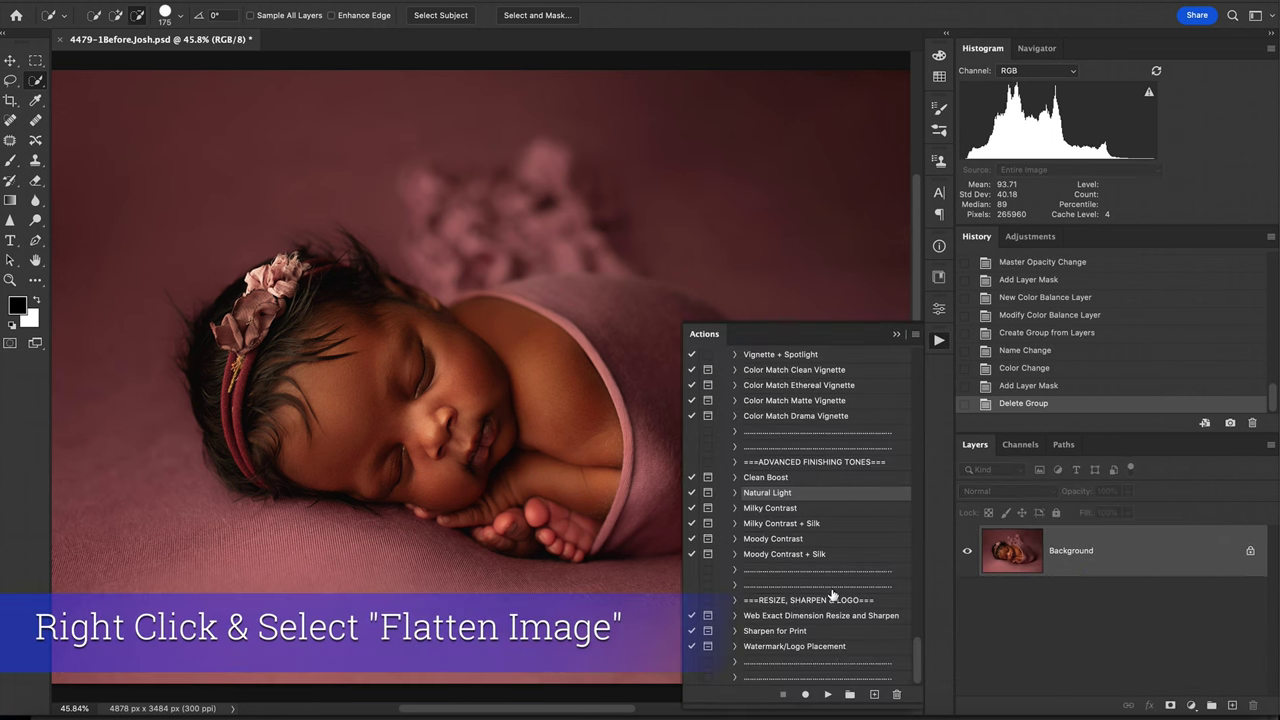
pyautogui.click(825, 696)
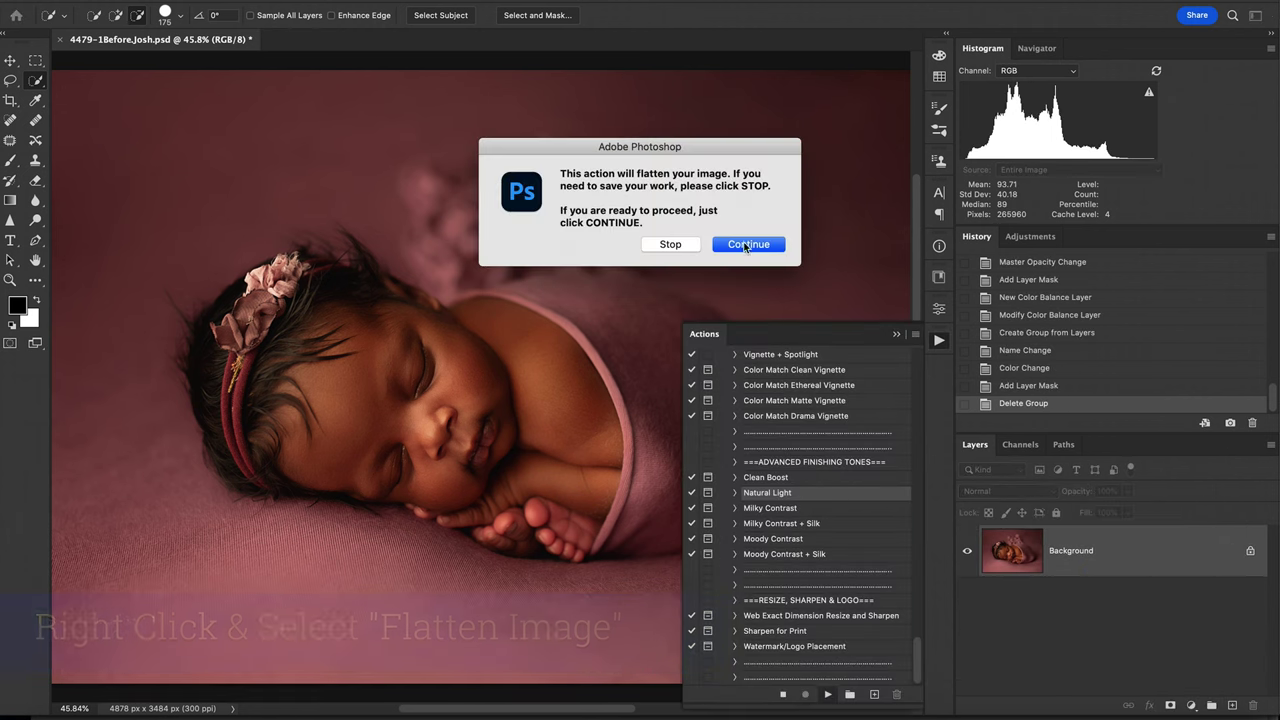
pyautogui.click(748, 245)
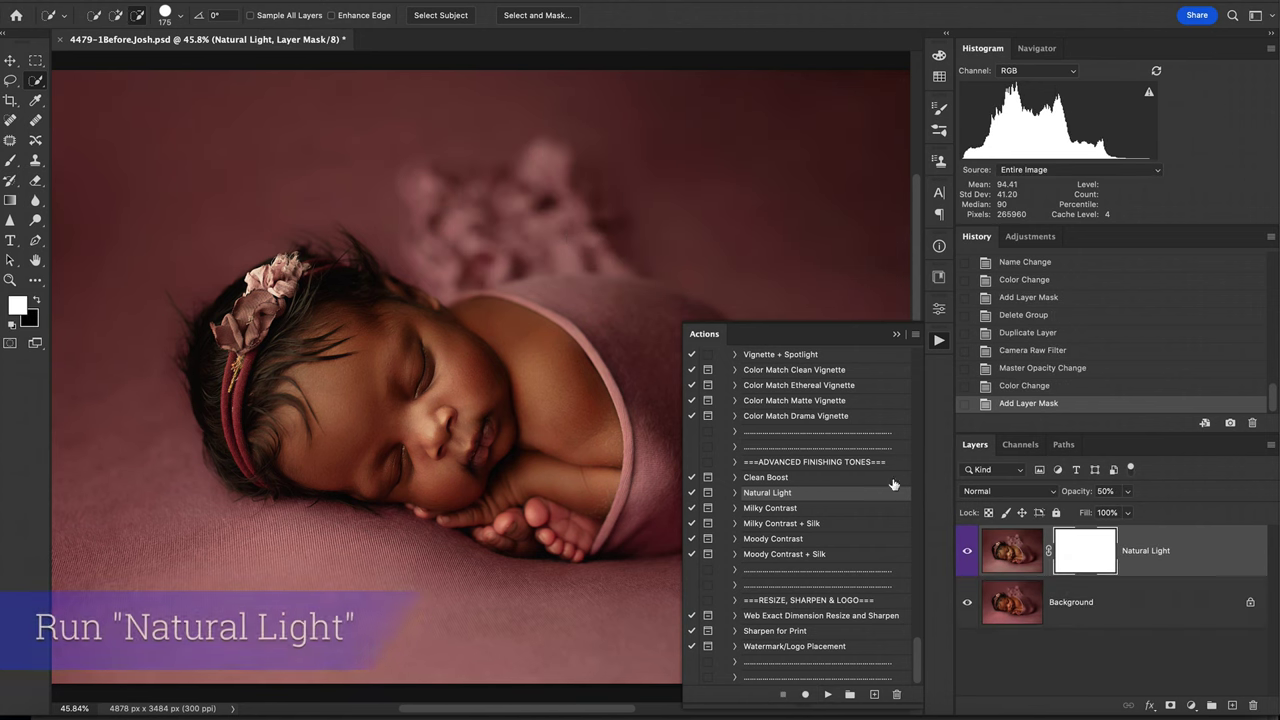
# Set the Natural Light layer's opacity to 9% and compare the image with that layer hidden and shown.
pyautogui.click(967, 551)
pyautogui.click(967, 551)
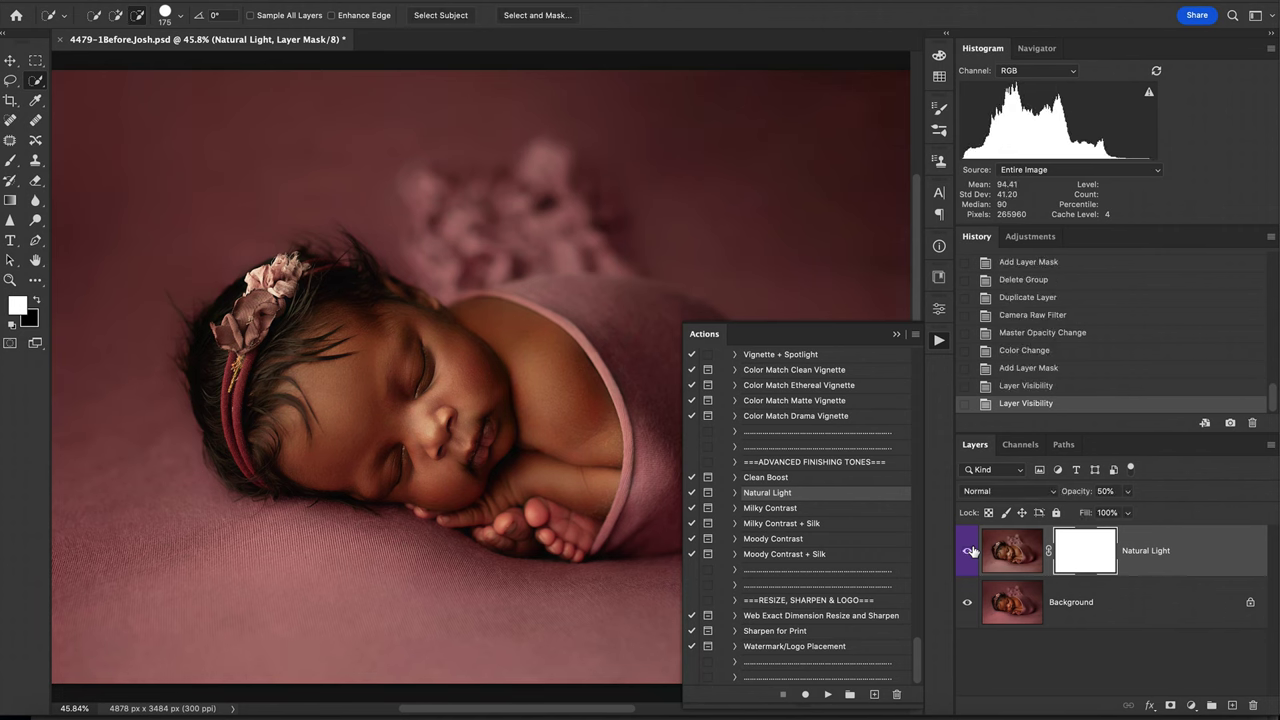
pyautogui.click(967, 551)
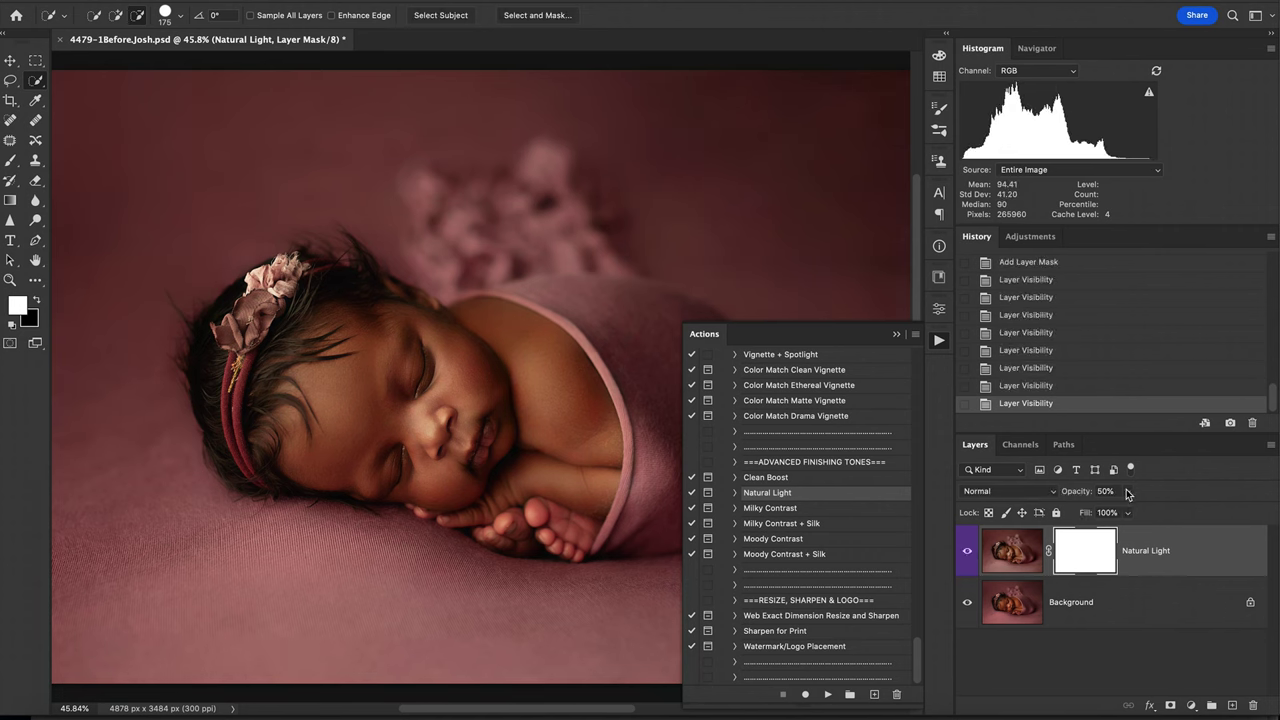
pyautogui.moveTo(1125, 510); pyautogui.dragTo(1099, 516)
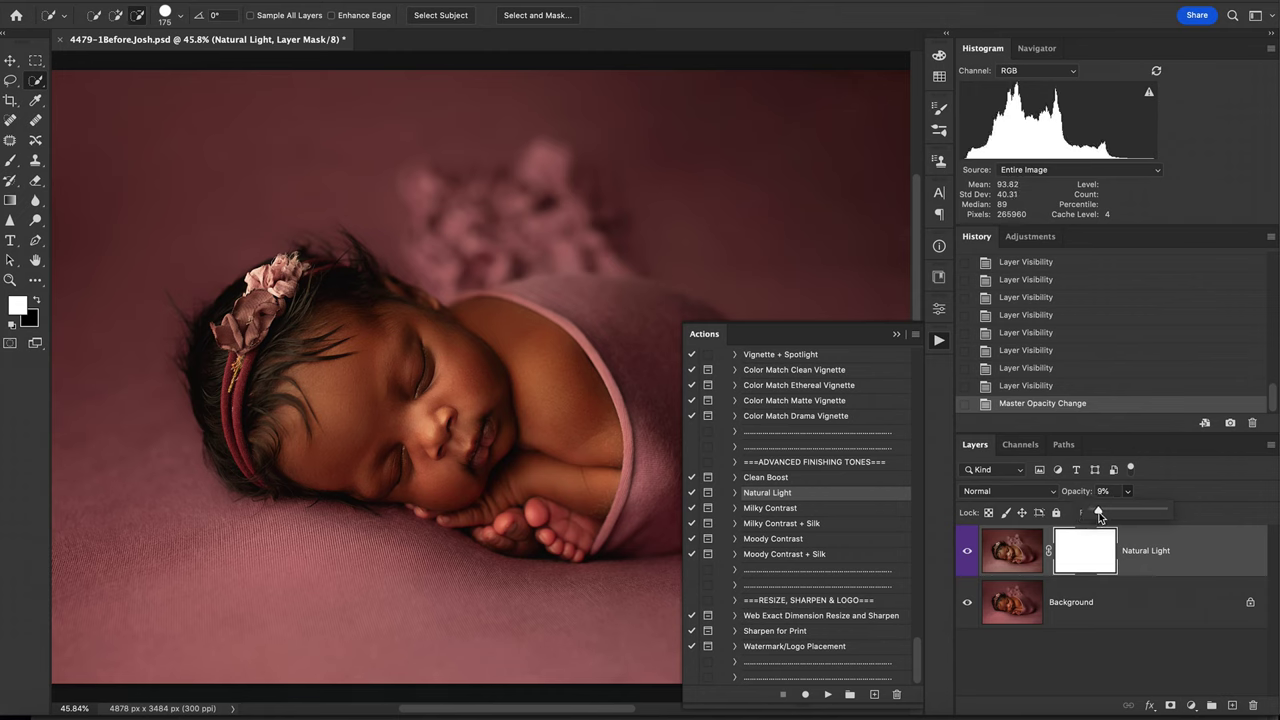
pyautogui.click(968, 556)
pyautogui.click(969, 562)
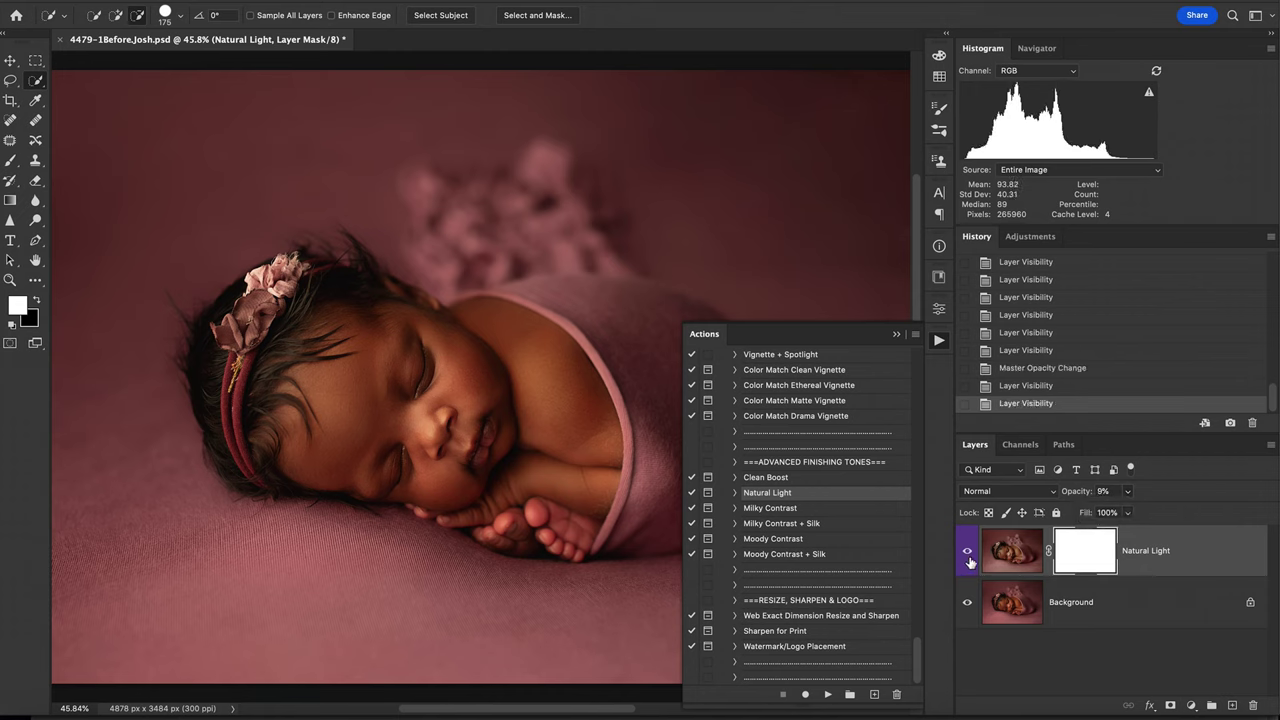
# Flatten the image and run the Fill Flash Pop finishing brush action.
pyautogui.rightClick(1066, 601)
pyautogui.click(1095, 682)
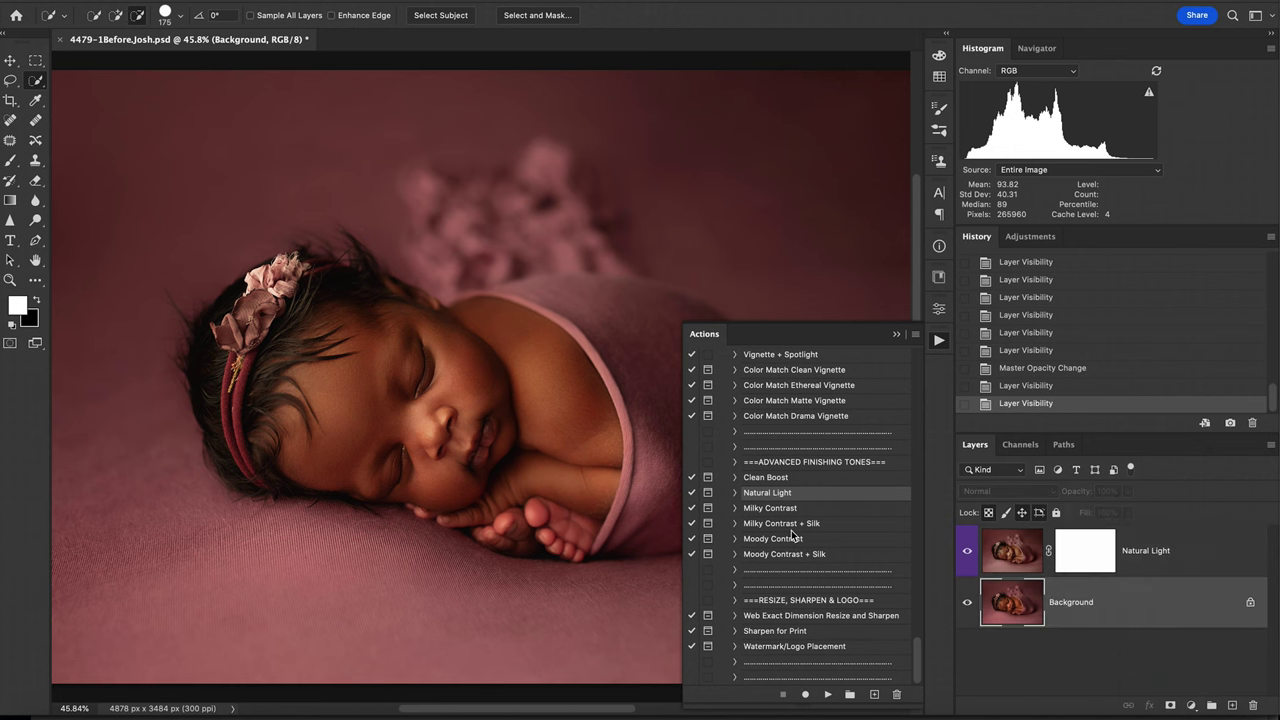
pyautogui.scroll(3, 792, 535)
pyautogui.scroll(4, 792, 535)
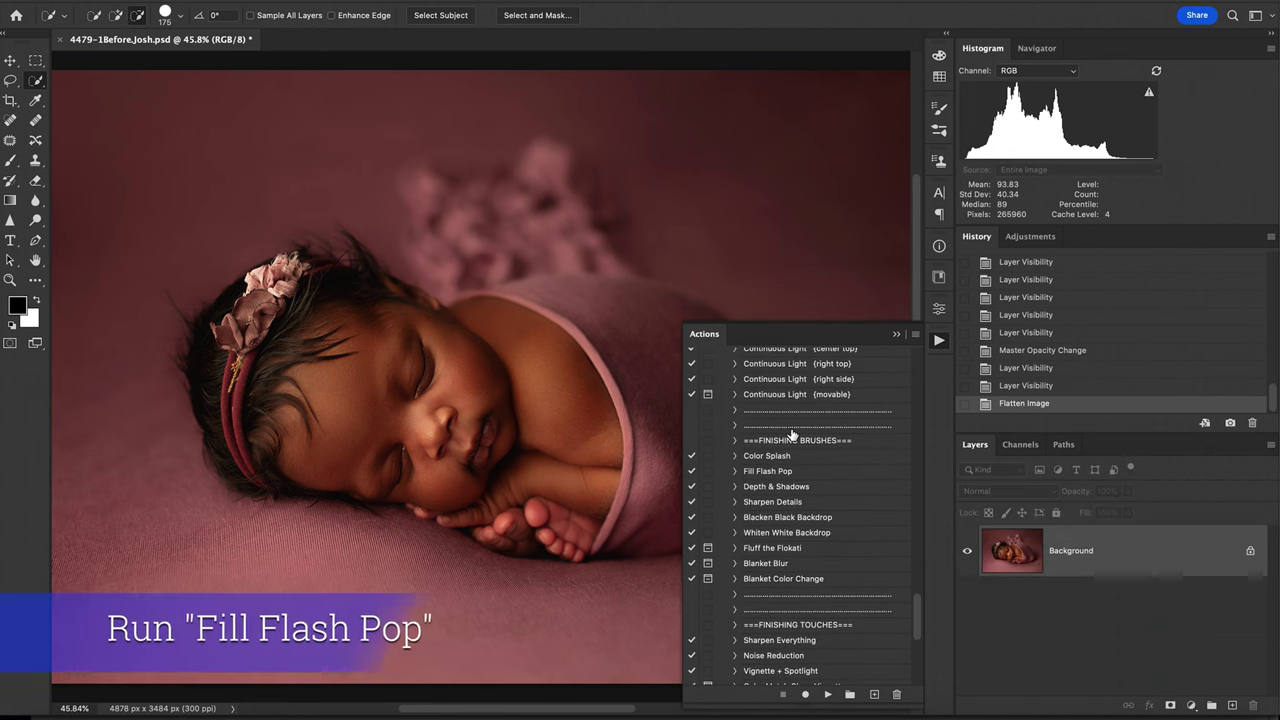
pyautogui.click(778, 472)
pyautogui.click(827, 694)
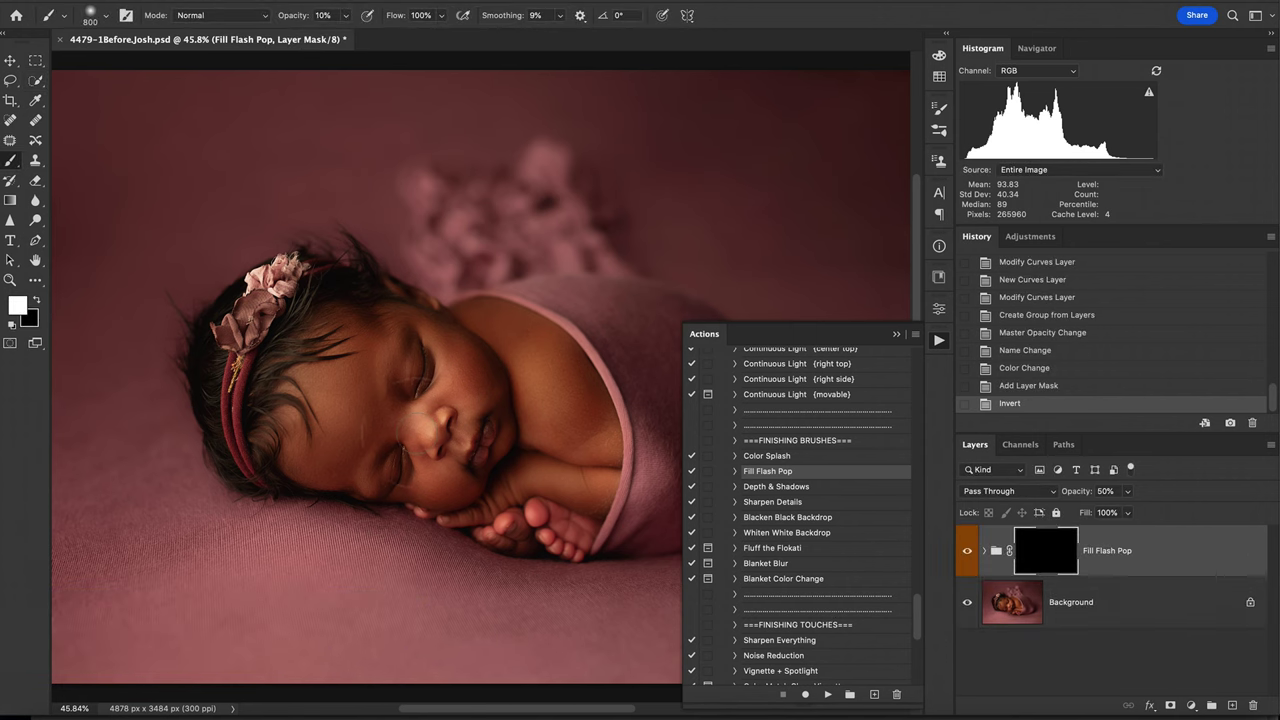
# Brush Fill Flash Pop onto the baby's face, shoulder and hands with a 1100 px brush at 10% opacity, comparing before and after.
pyautogui.press(']')
pyautogui.press(']')
pyautogui.press(']')
pyautogui.click(390, 453)
pyautogui.click(404, 440)
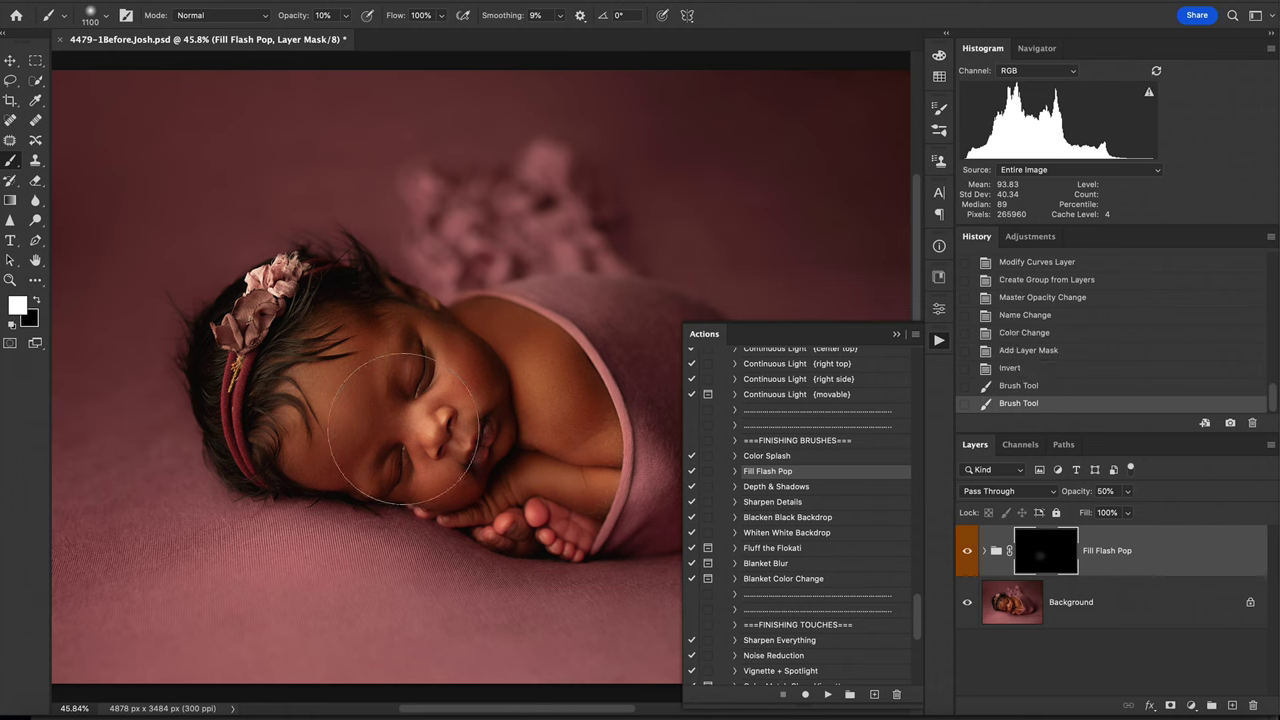
pyautogui.click(384, 358)
pyautogui.click(419, 354)
pyautogui.click(492, 473)
pyautogui.click(525, 493)
pyautogui.click(546, 501)
pyautogui.click(457, 466)
pyautogui.click(966, 550)
pyautogui.click(966, 550)
# Flatten the image and run the Lively Warm Skin action.
pyautogui.rightClick(1082, 605)
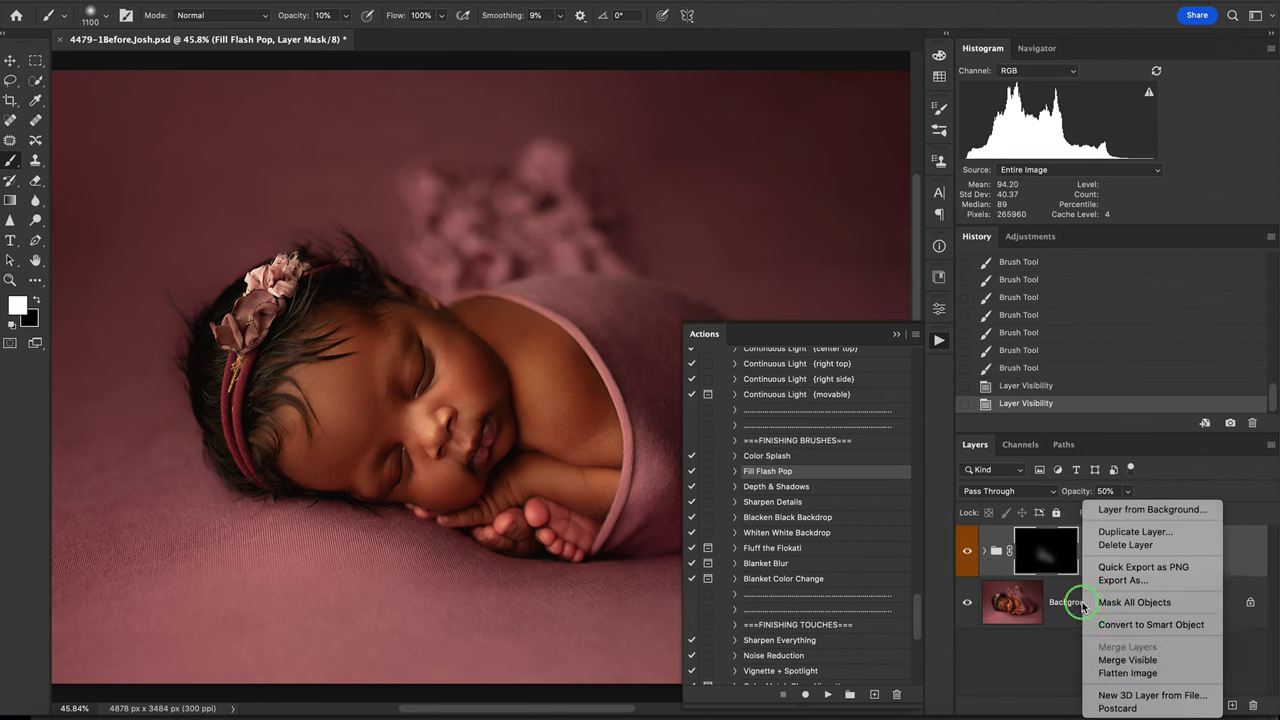
pyautogui.click(1127, 672)
pyautogui.scroll(5, 817, 487)
pyautogui.scroll(2, 817, 487)
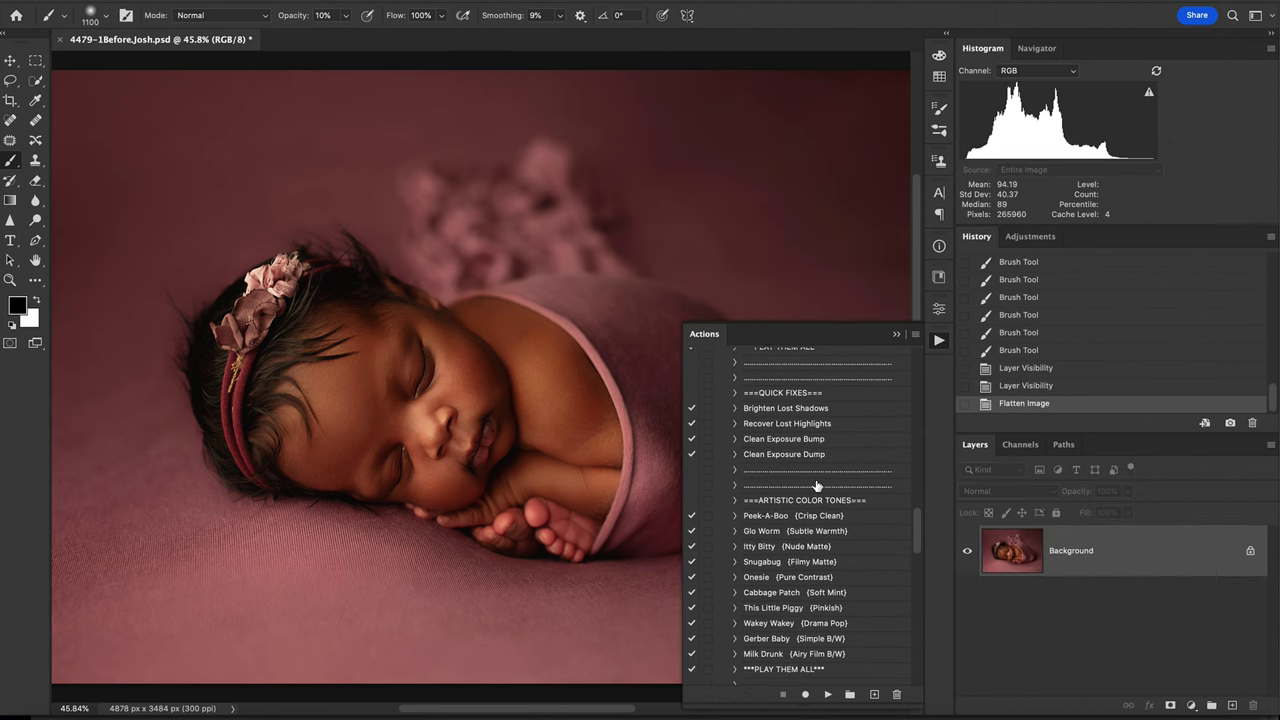
pyautogui.scroll(10, 817, 487)
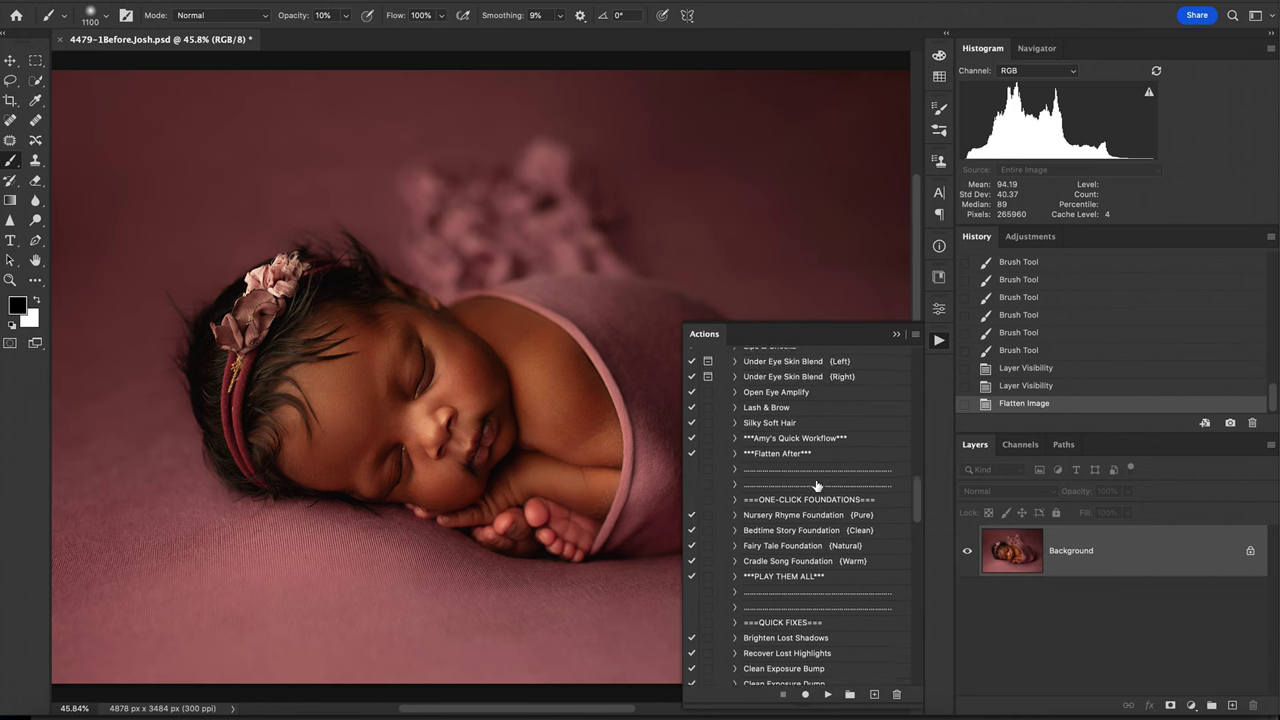
pyautogui.scroll(3, 808, 480)
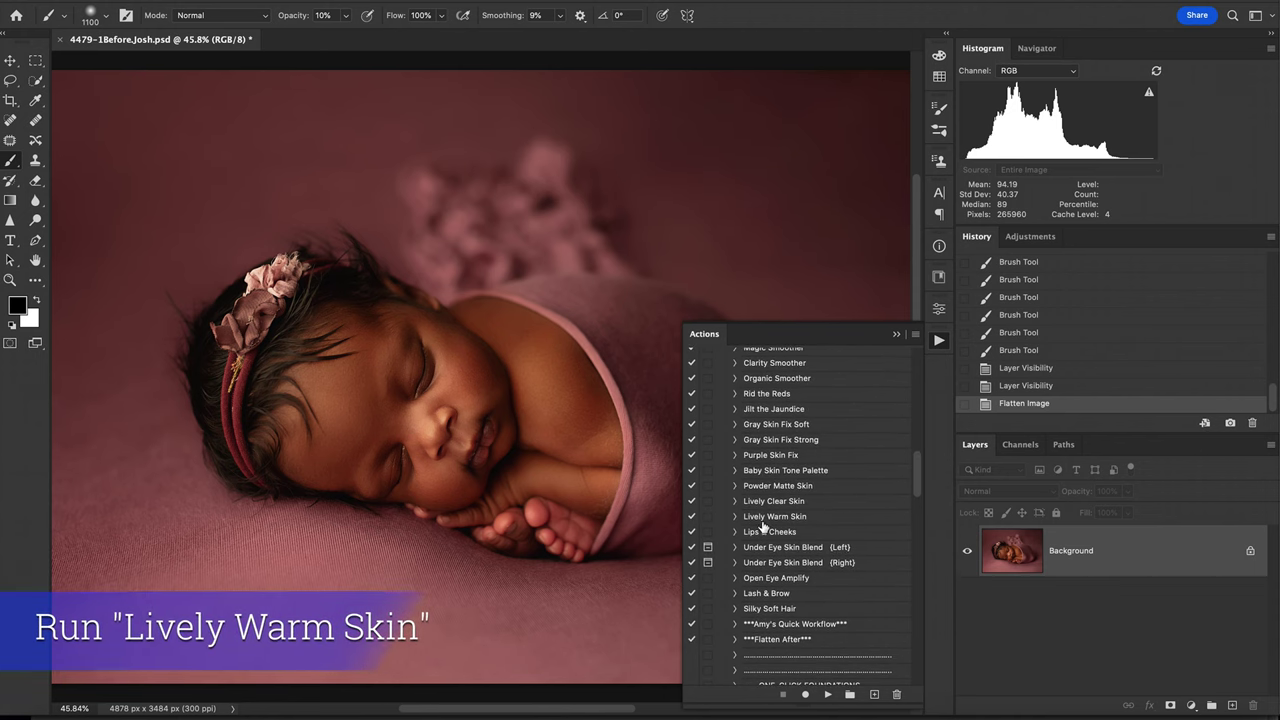
pyautogui.click(767, 519)
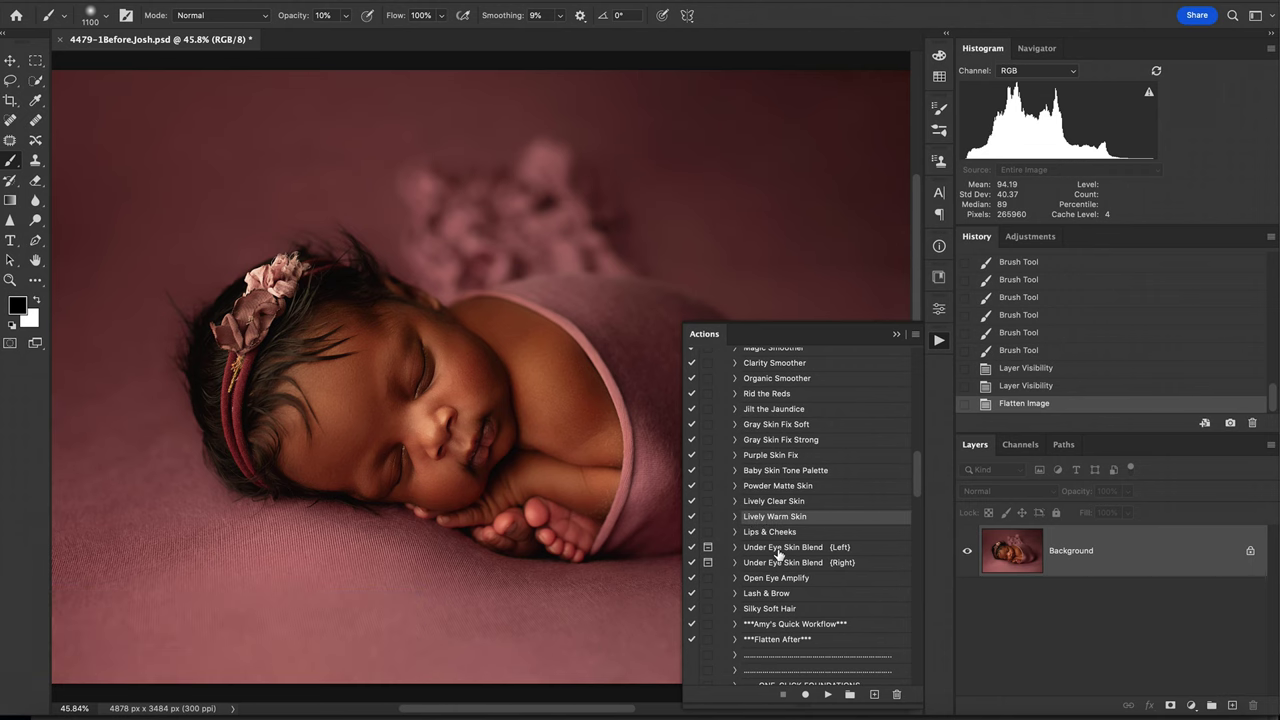
pyautogui.click(828, 694)
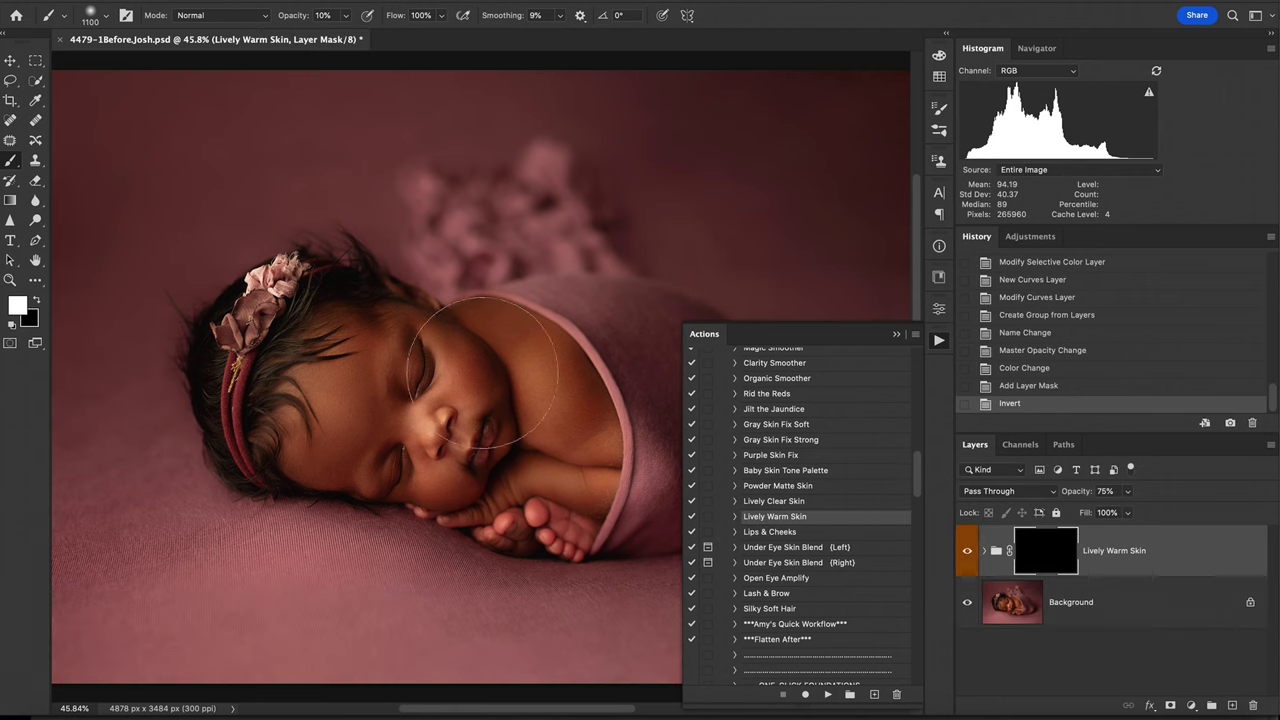
# Brush Lively Warm Skin onto the baby's face and shoulder, and compare the skin with the group hidden and shown.
pyautogui.moveTo(340, 415); pyautogui.dragTo(352, 336)
pyautogui.moveTo(342, 445); pyautogui.dragTo(462, 480)
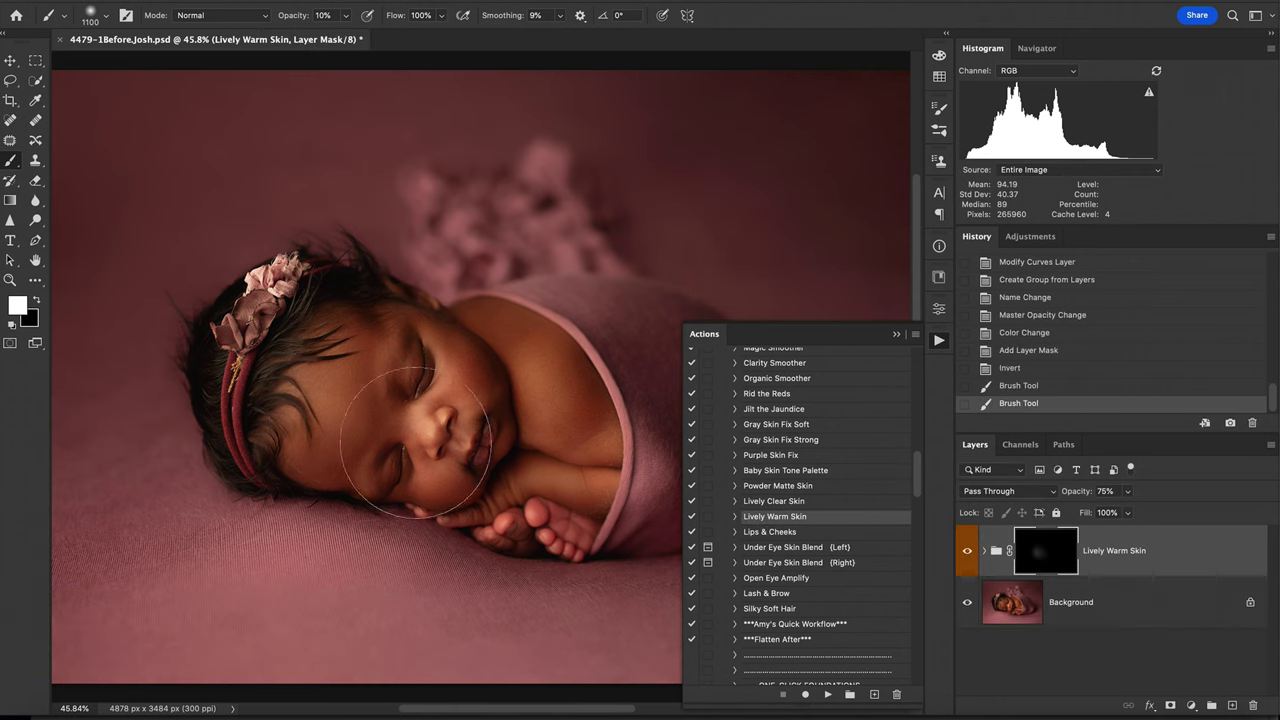
pyautogui.moveTo(400, 355)
pyautogui.mouseDown()
pyautogui.moveTo(440, 440)
pyautogui.moveTo(535, 380)
pyautogui.mouseUp()
pyautogui.click(967, 551)
pyautogui.click(967, 551)
pyautogui.click(967, 553)
pyautogui.click(967, 553)
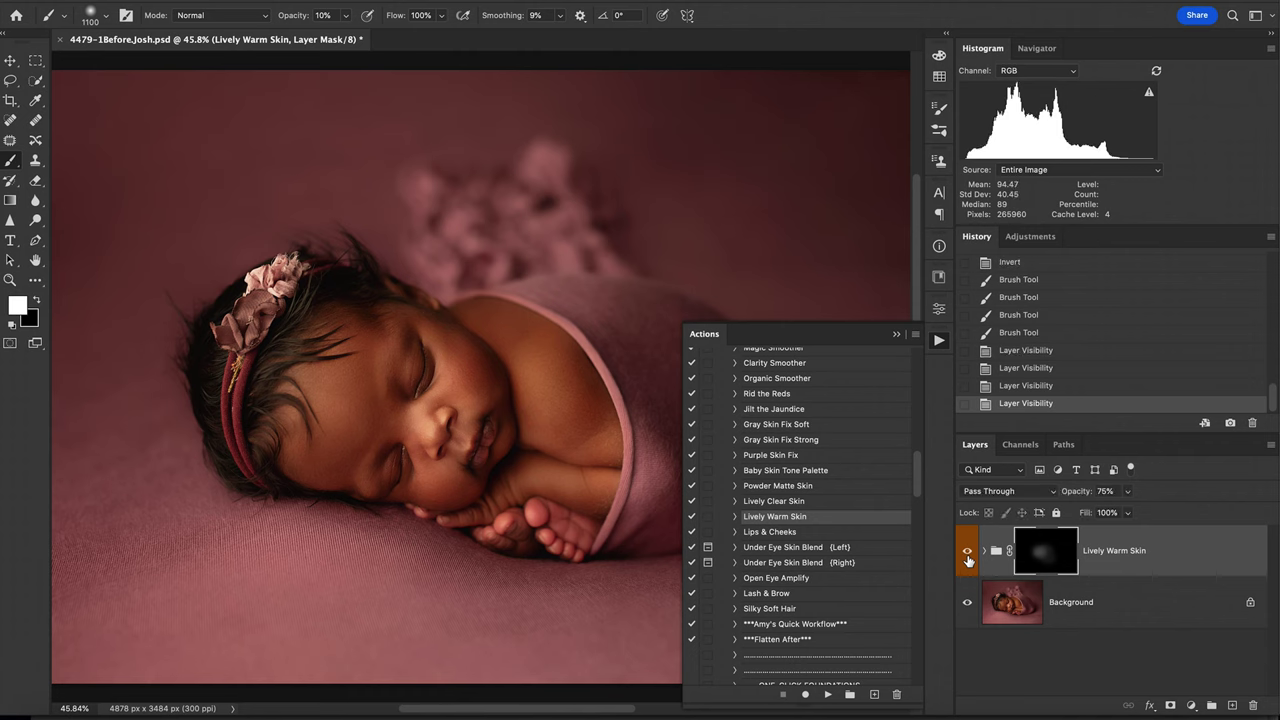
# Flatten the image and run Color Match Ethereal Vignette with the color #855c5a sampled from the backdrop.
pyautogui.rightClick(1075, 596)
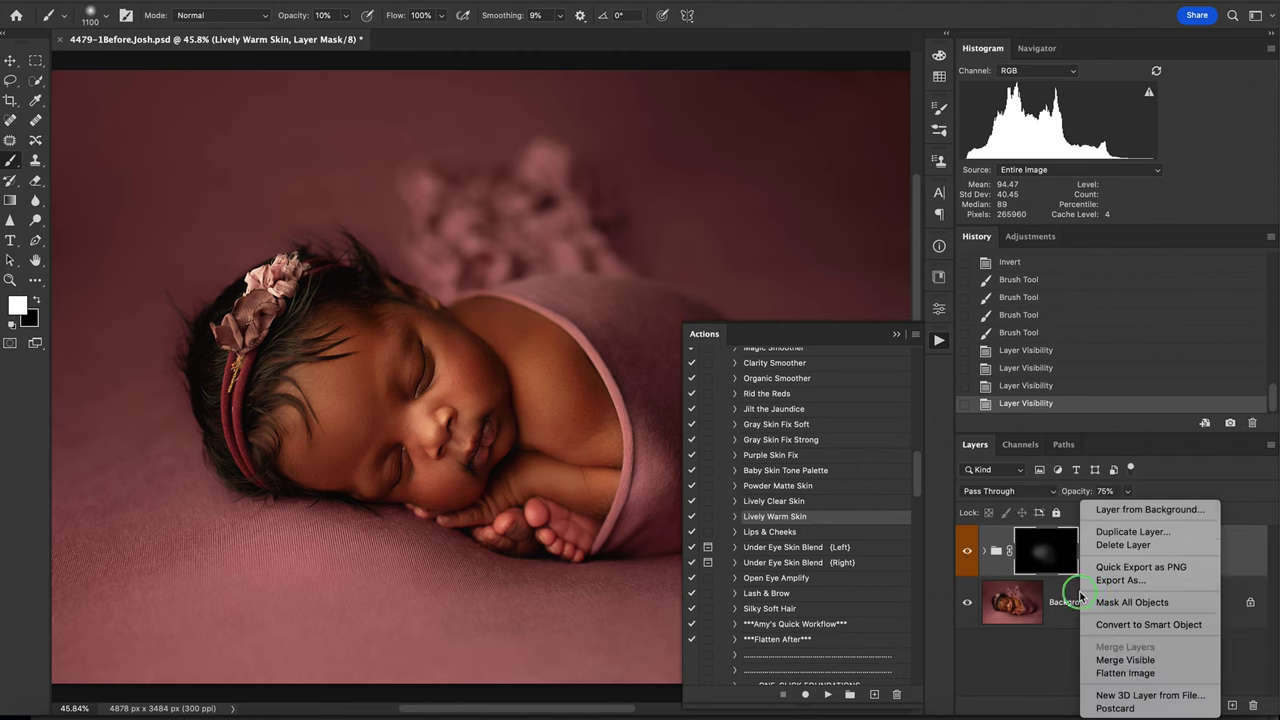
pyautogui.click(1132, 675)
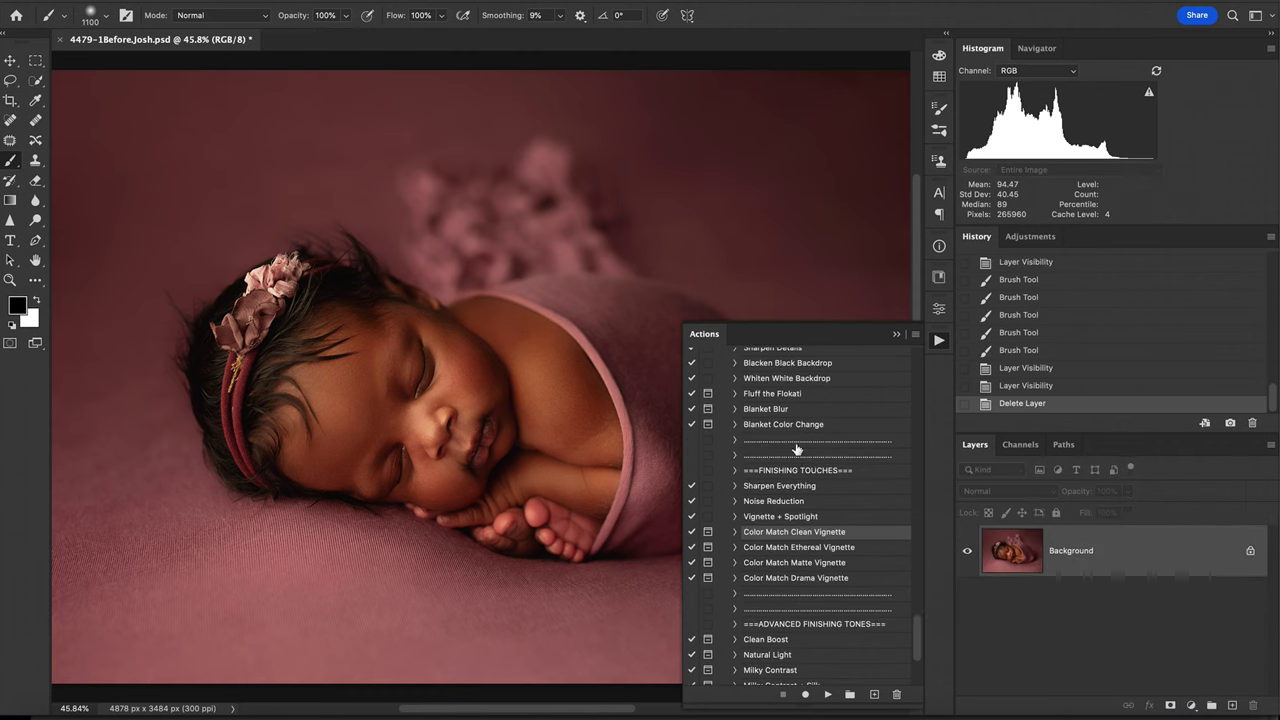
pyautogui.click(778, 547)
pyautogui.click(827, 694)
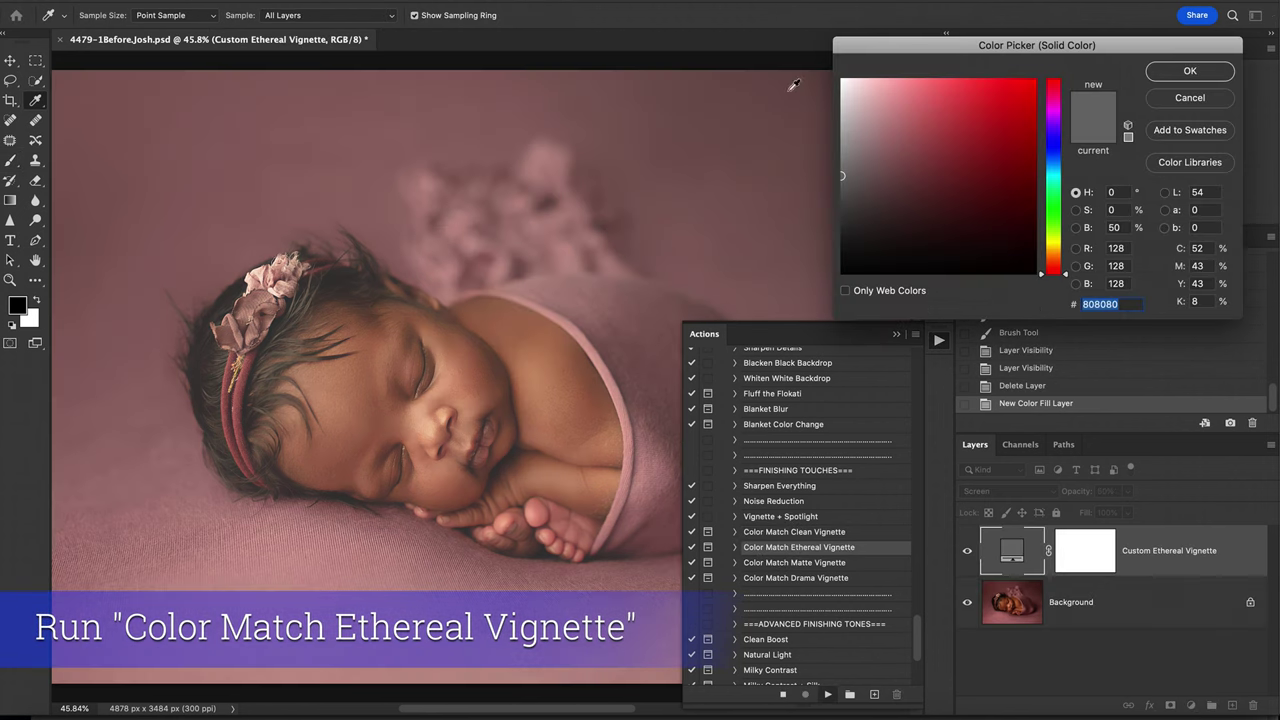
pyautogui.click(722, 128)
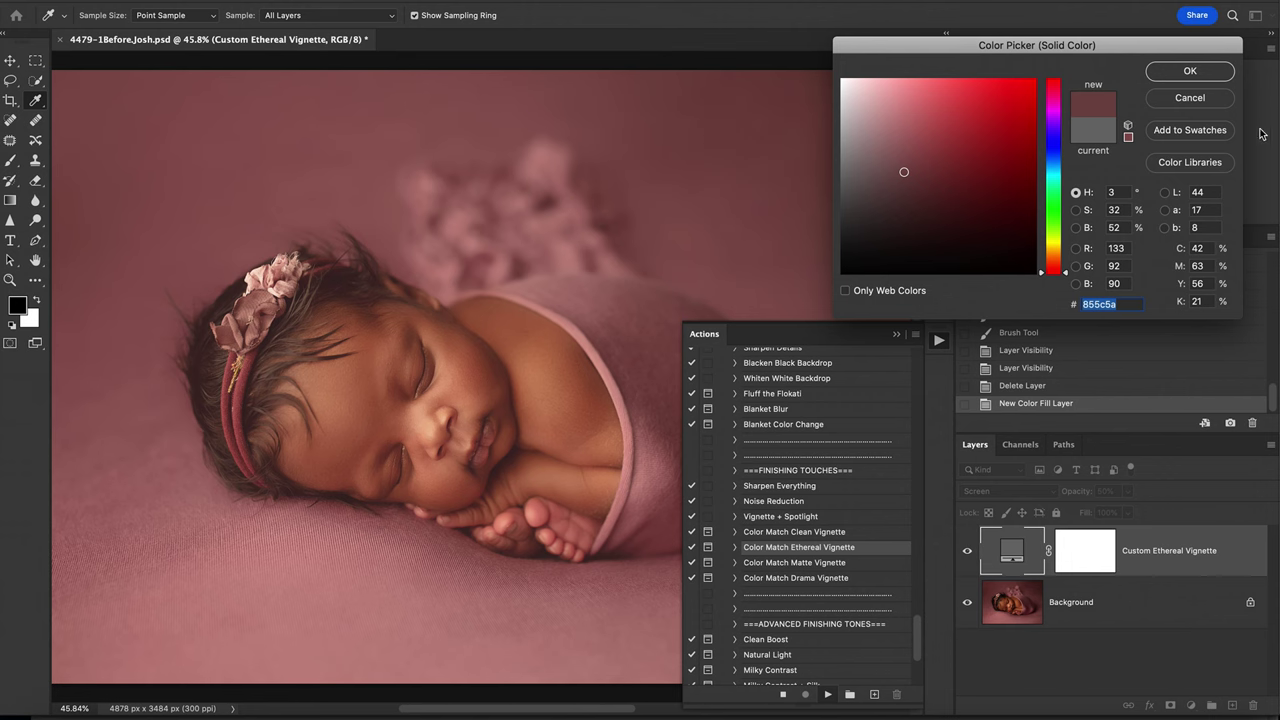
pyautogui.click(1188, 72)
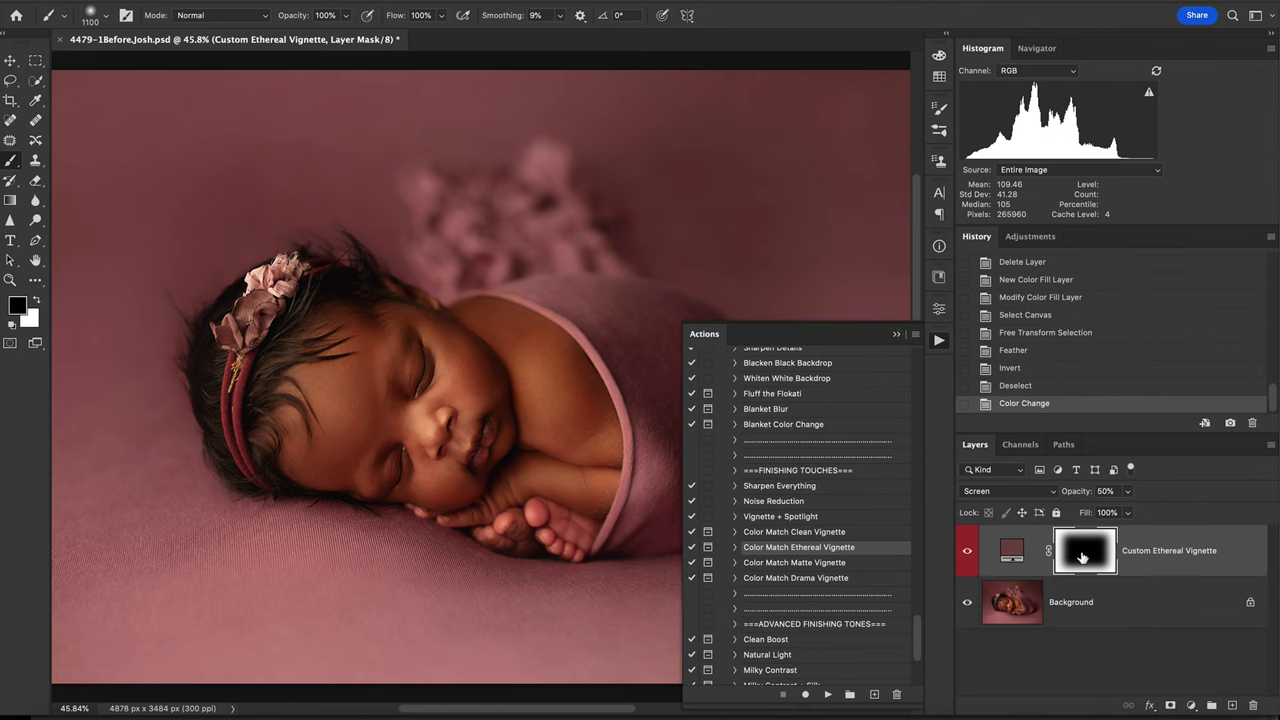
pyautogui.click(243, 200)
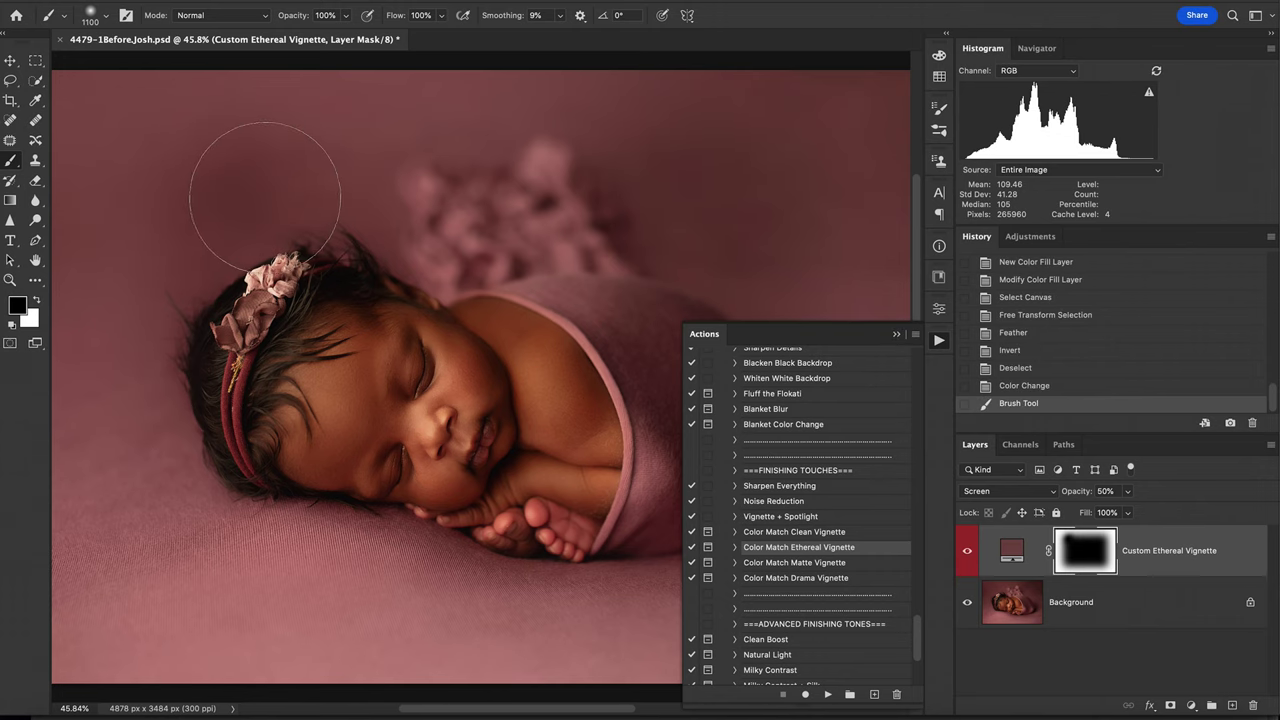
pyautogui.moveTo(265, 197); pyautogui.dragTo(207, 175)
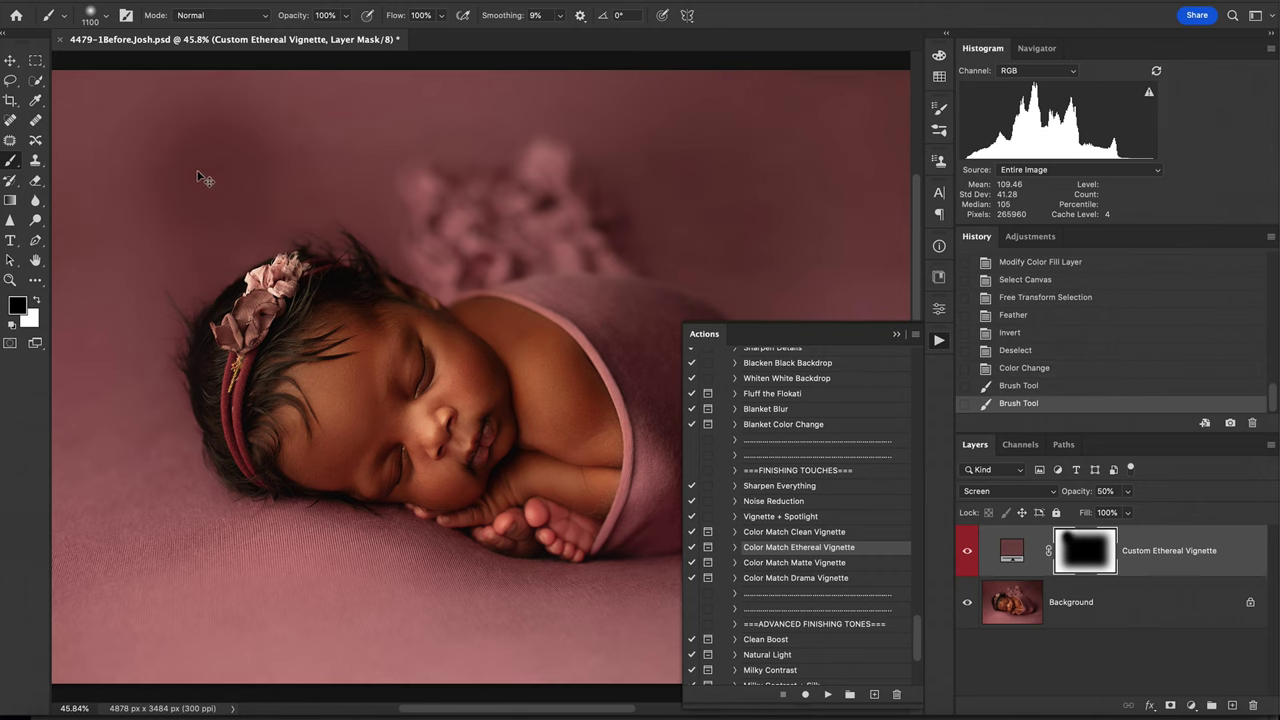
pyautogui.hotkey('ctrl', 'z')
pyautogui.hotkey('ctrl', 'z')
# Paint white at 30% brush opacity on the vignette mask across the upper backdrop and the blanket beside the baby's head.
pyautogui.press('x')
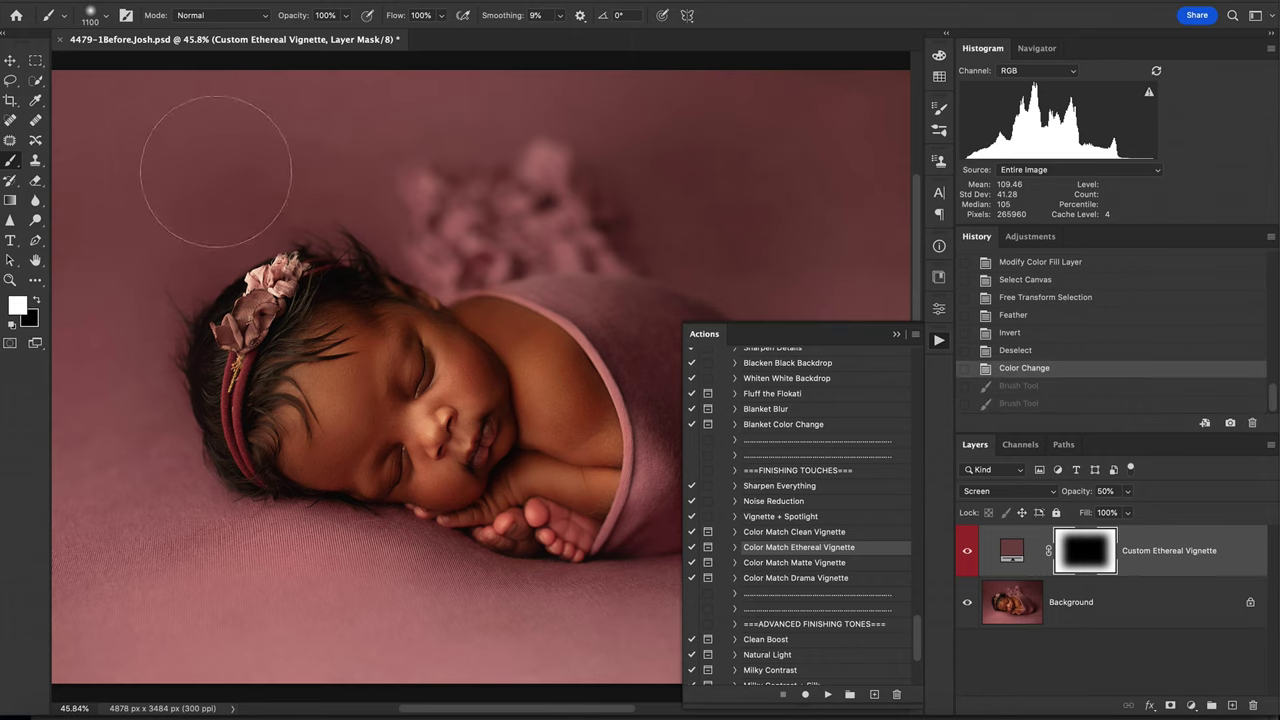
pyautogui.press('3')
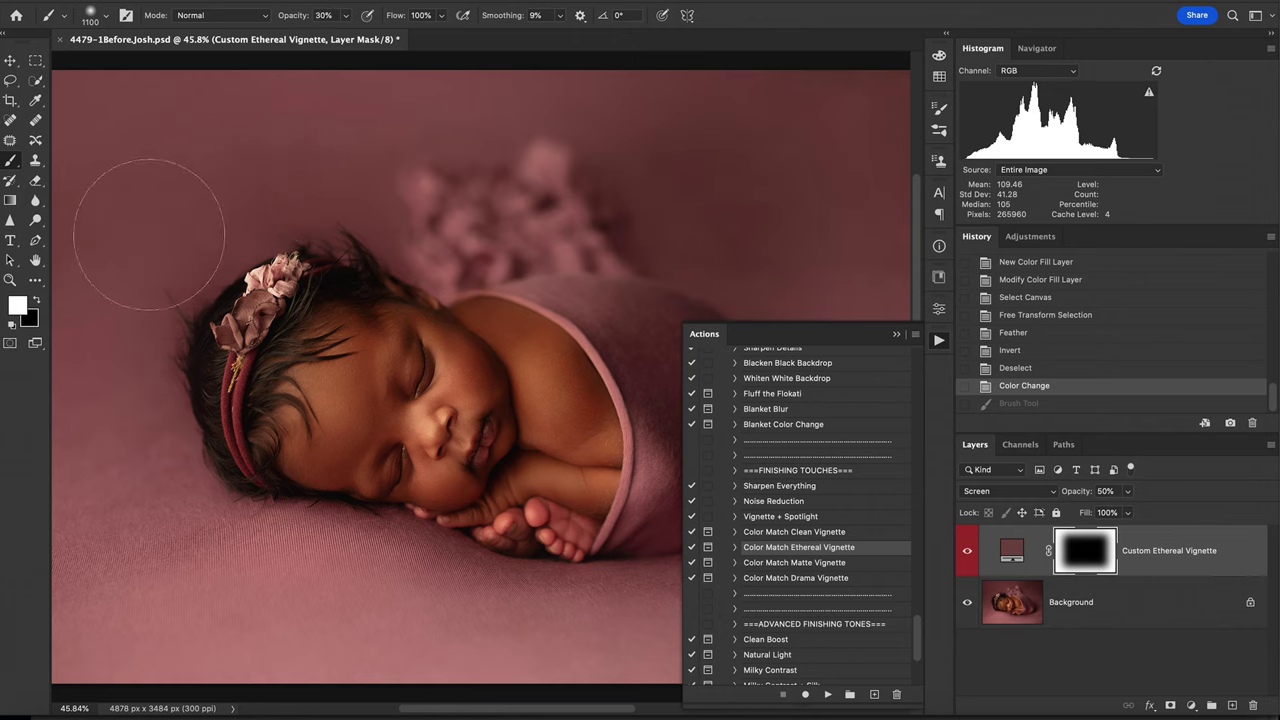
pyautogui.click(150, 237)
pyautogui.click(242, 191)
pyautogui.click(520, 190)
pyautogui.click(833, 163)
pyautogui.click(152, 428)
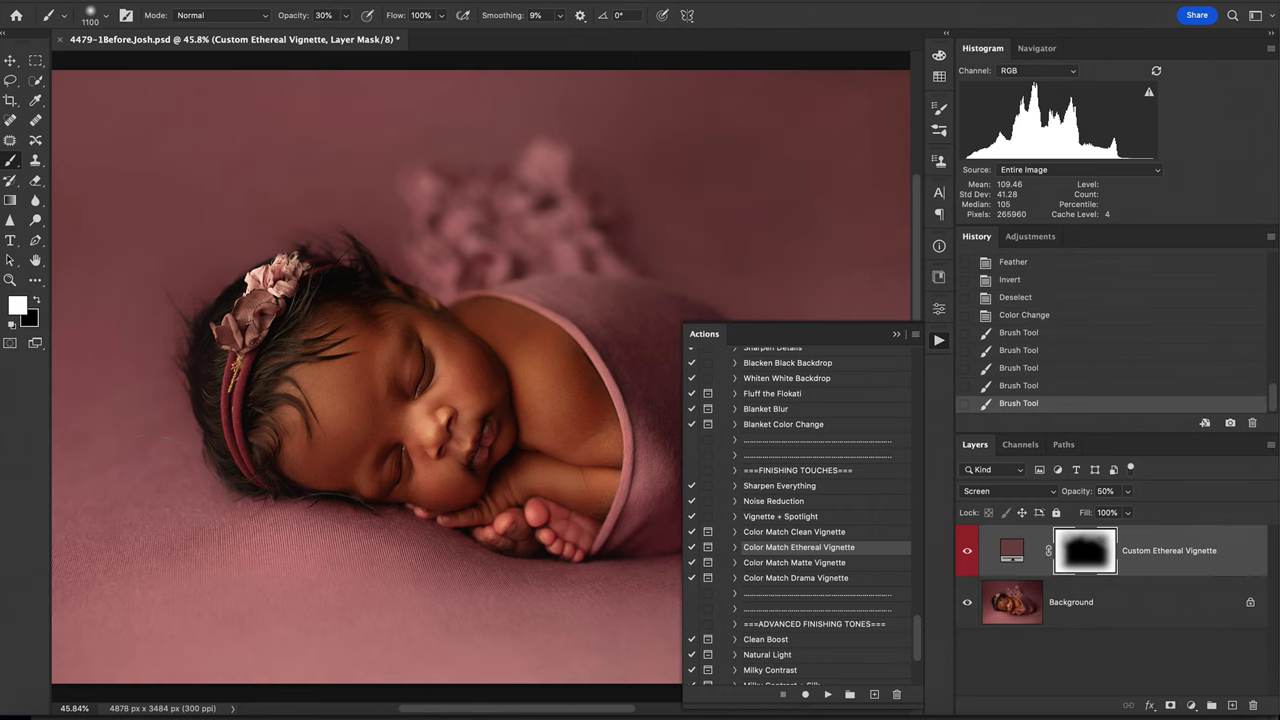
# Extend the vignette onto the blanket below the wrap and paint black on its mask over the baby's hair and headband.
pyautogui.click(896, 334)
pyautogui.click(757, 605)
pyautogui.press('x')
pyautogui.moveTo(306, 305)
pyautogui.mouseDown()
pyautogui.moveTo(281, 317)
pyautogui.moveTo(269, 367)
pyautogui.mouseUp()
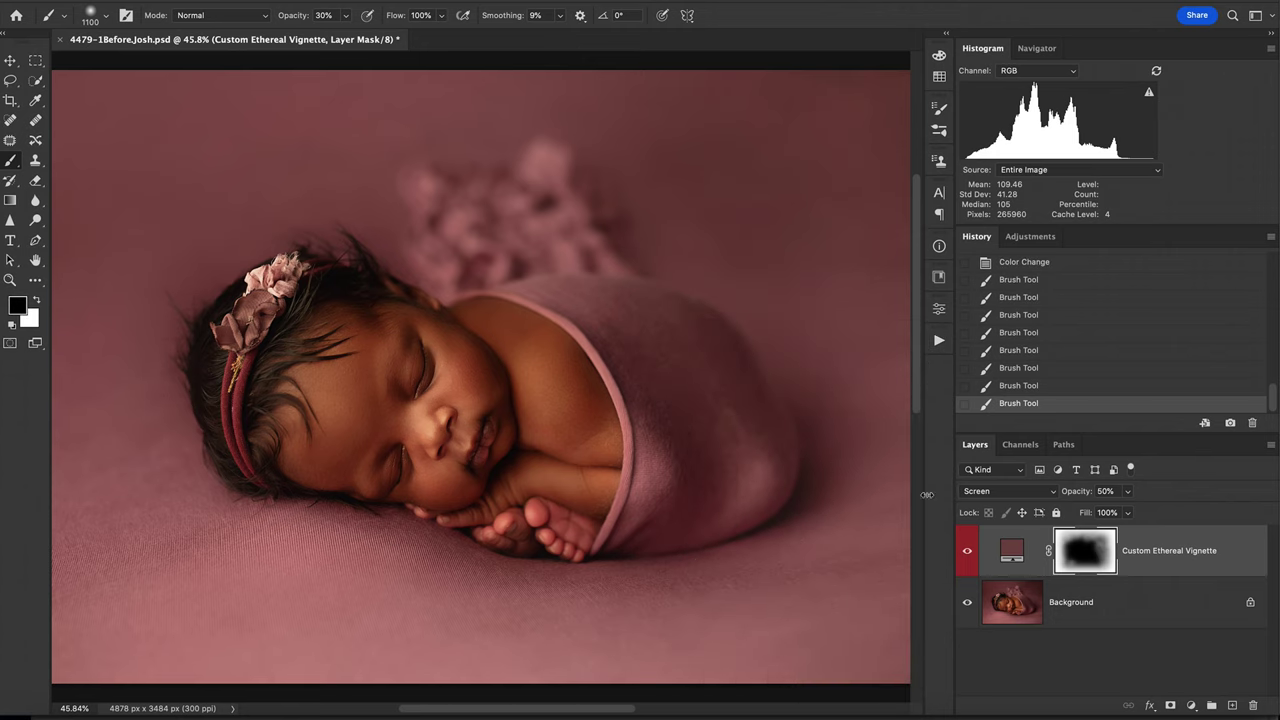
# Set the Custom Ethereal Vignette layer's opacity to 26% and flatten the image.
pyautogui.click(1127, 491)
pyautogui.moveTo(1125, 507); pyautogui.dragTo(1110, 512)
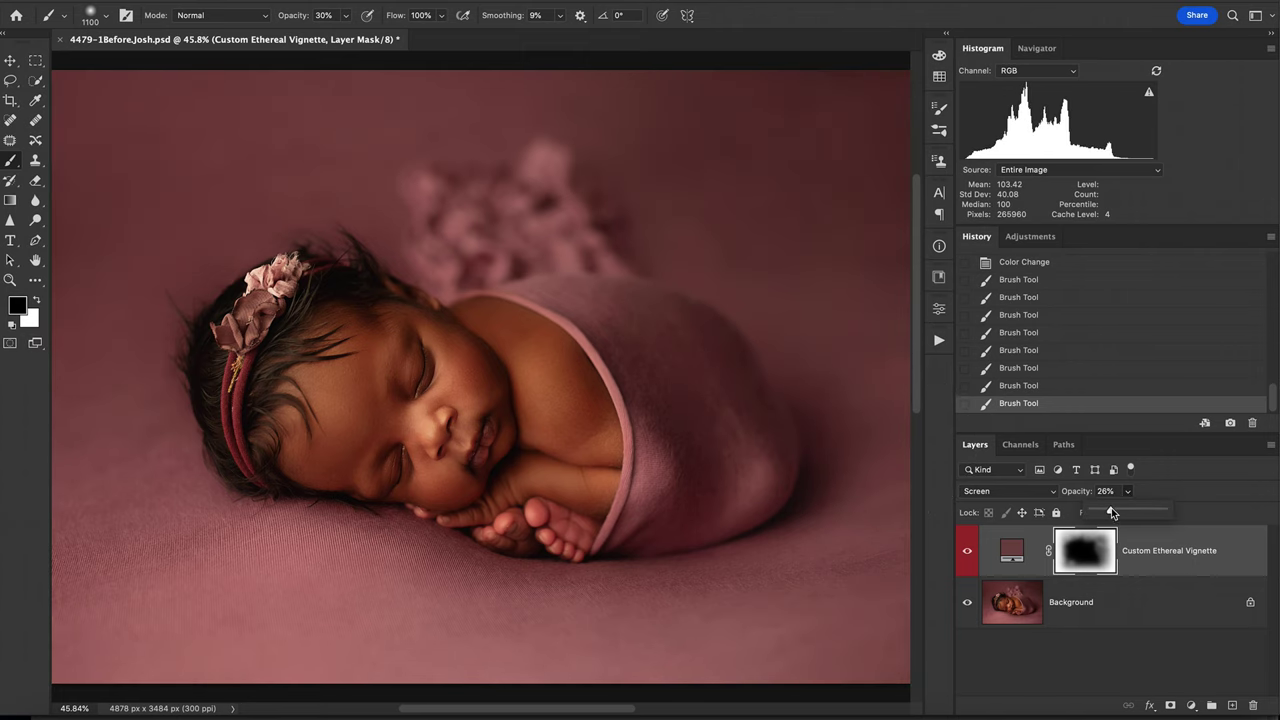
pyautogui.rightClick(1103, 617)
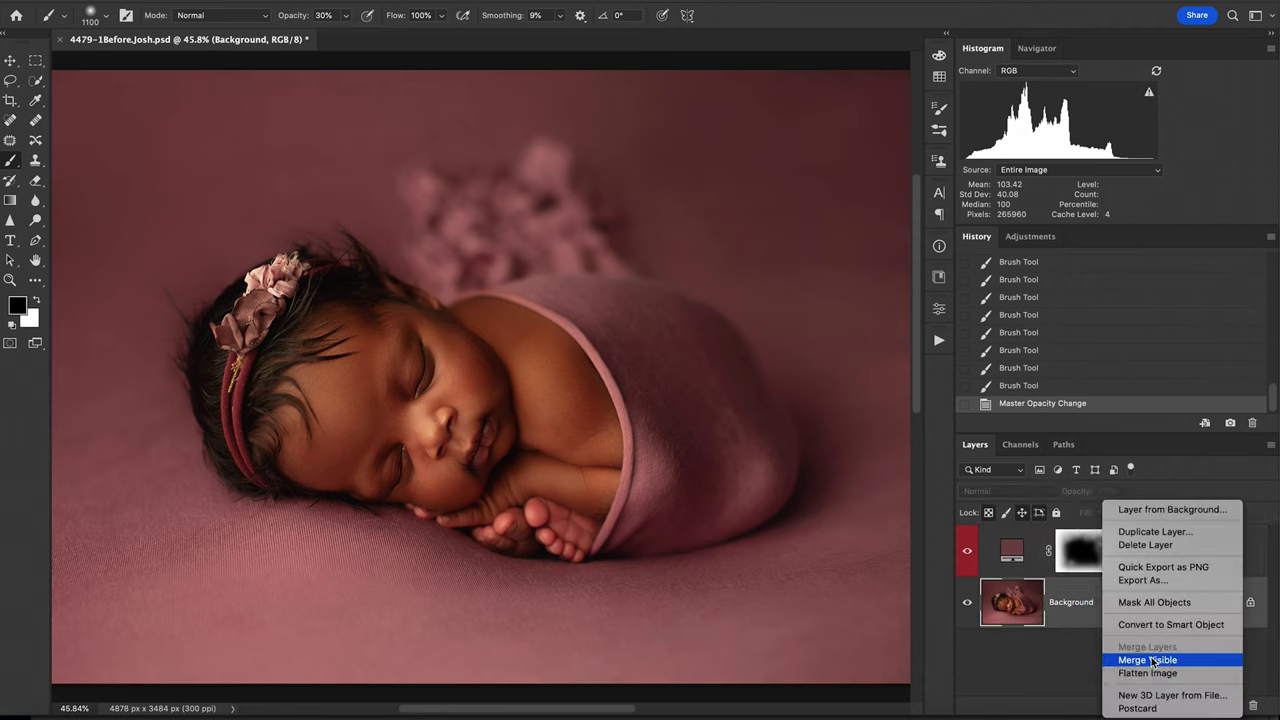
pyautogui.click(1158, 676)
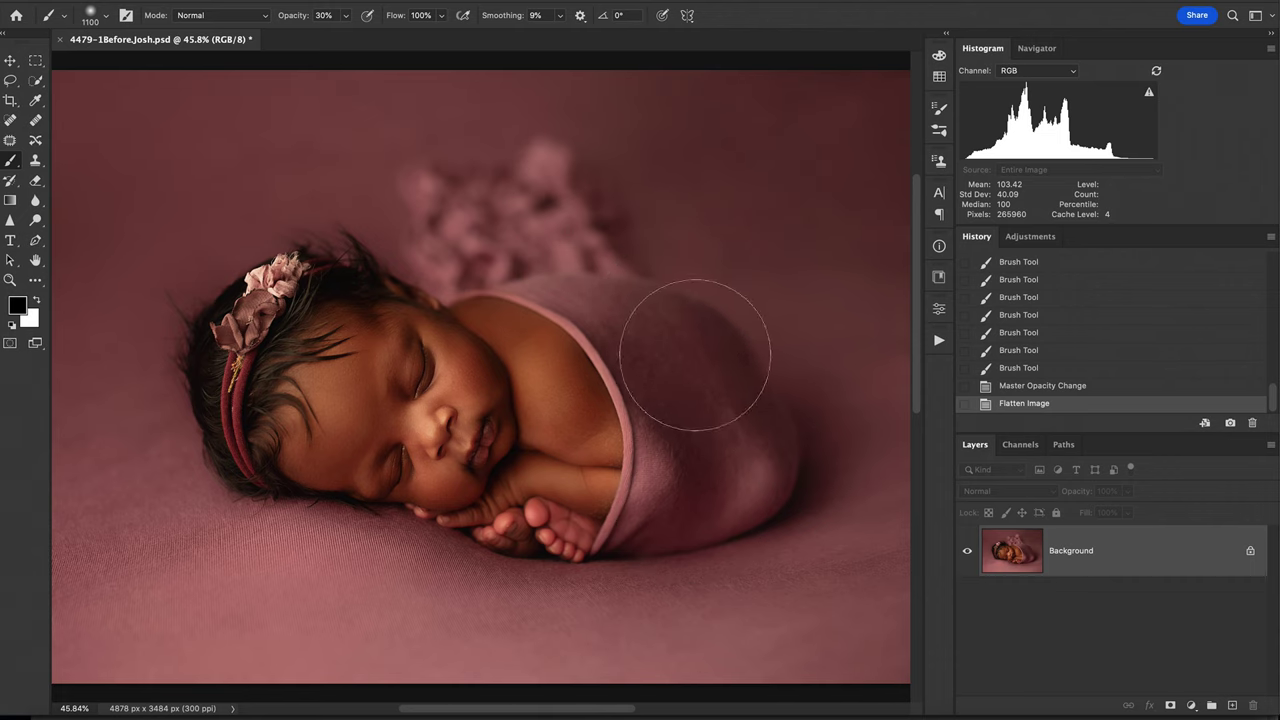
pyautogui.click(939, 340)
pyautogui.scroll(10, 827, 436)
pyautogui.scroll(10, 827, 436)
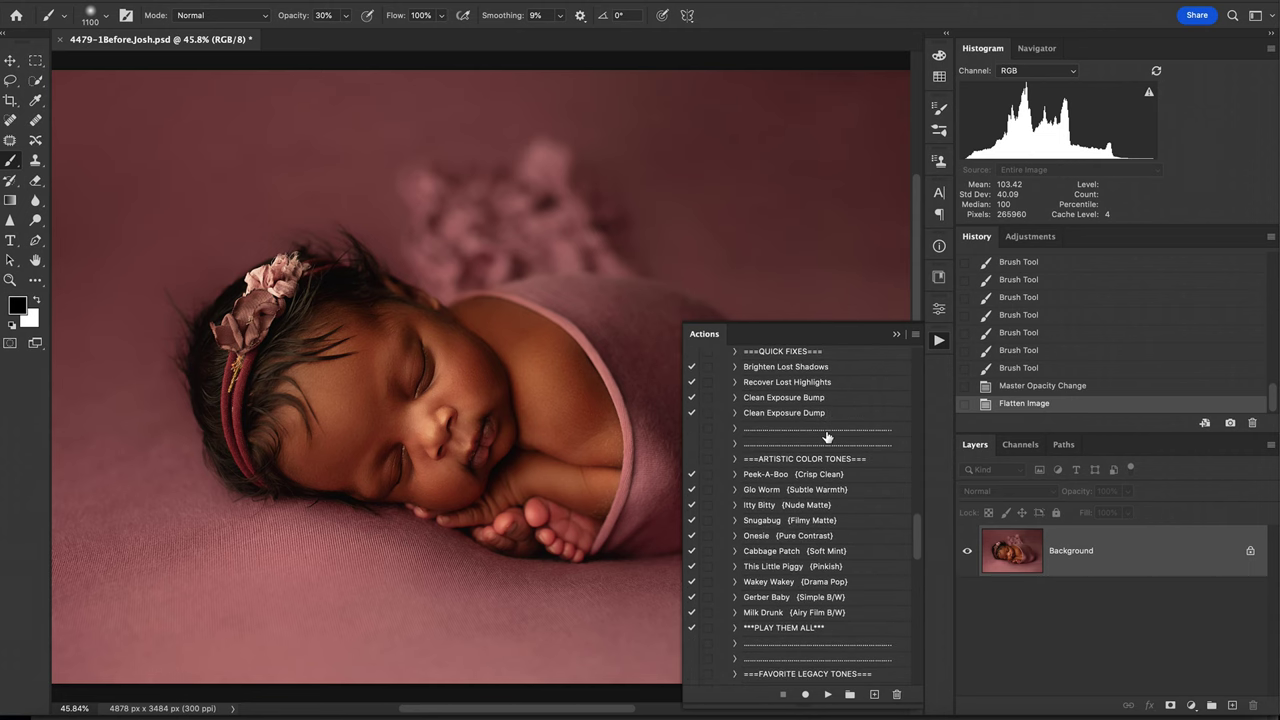
pyautogui.scroll(5, 827, 436)
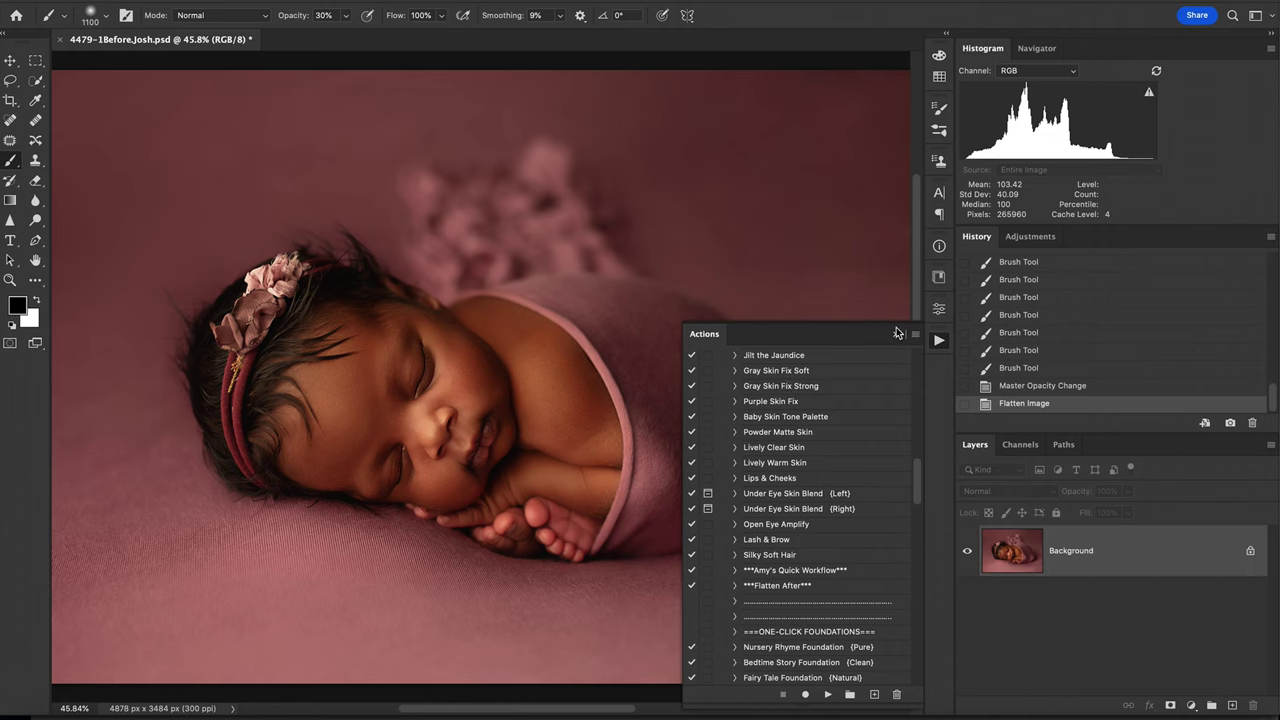
pyautogui.click(895, 334)
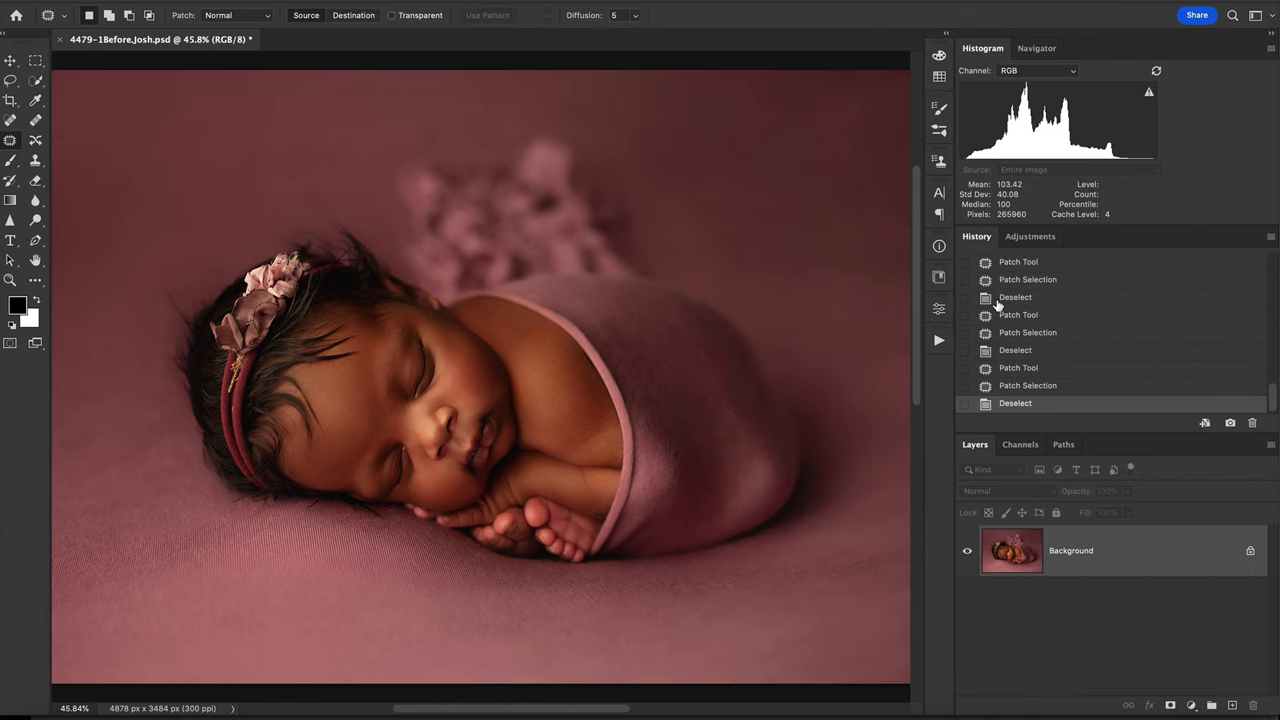
# Compare the original opened image with the finished edit through the history states, ending on the latest state.
pyautogui.scroll(10, 1025, 333)
pyautogui.click(1017, 264)
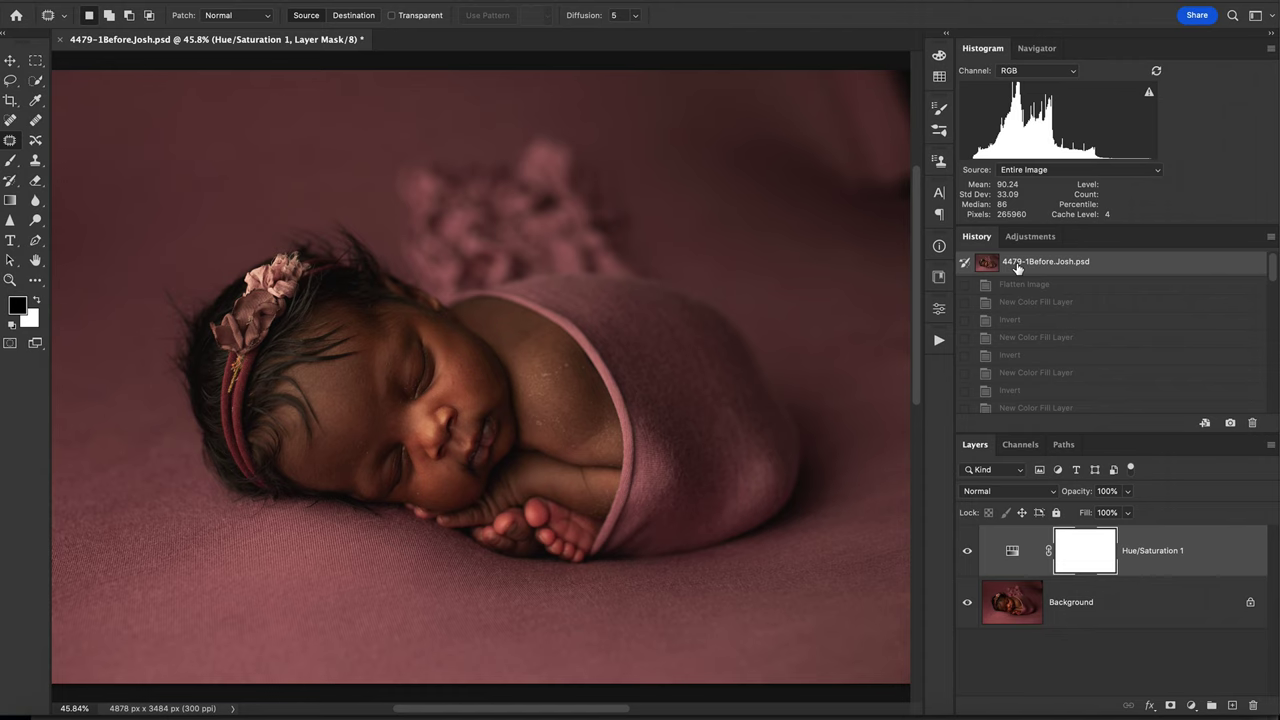
pyautogui.scroll(-10, 1089, 363)
pyautogui.click(1055, 406)
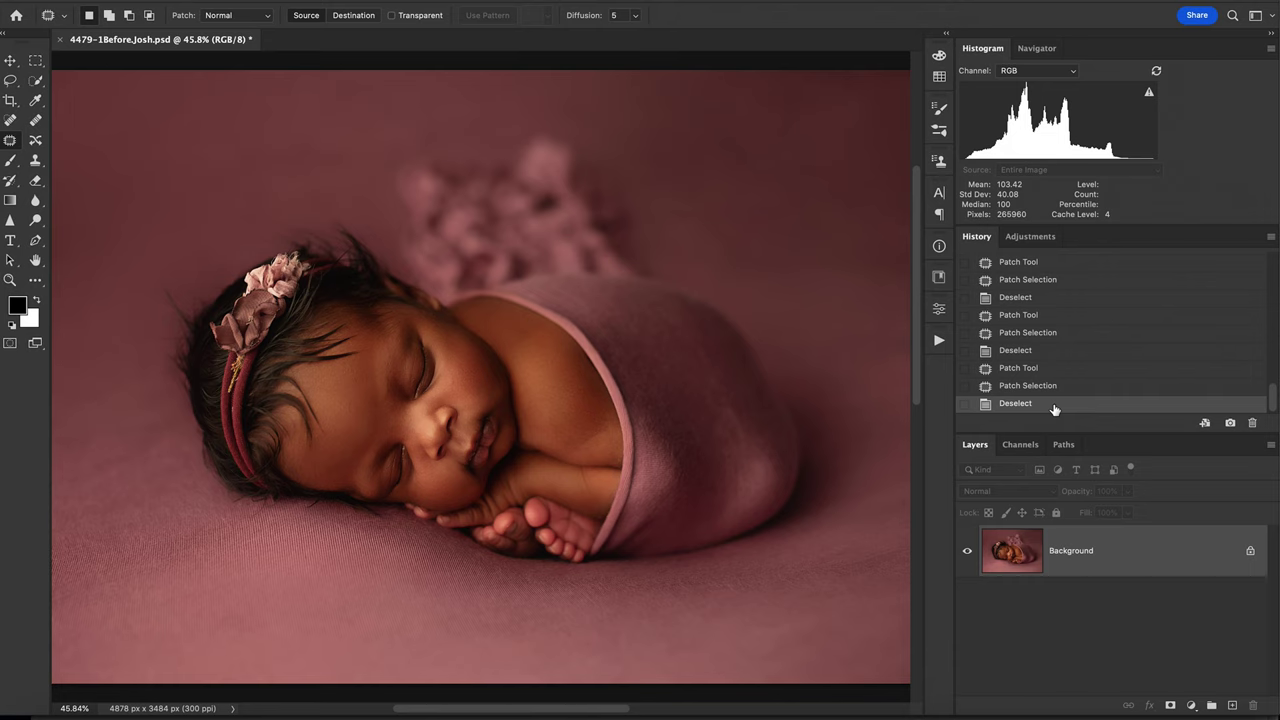